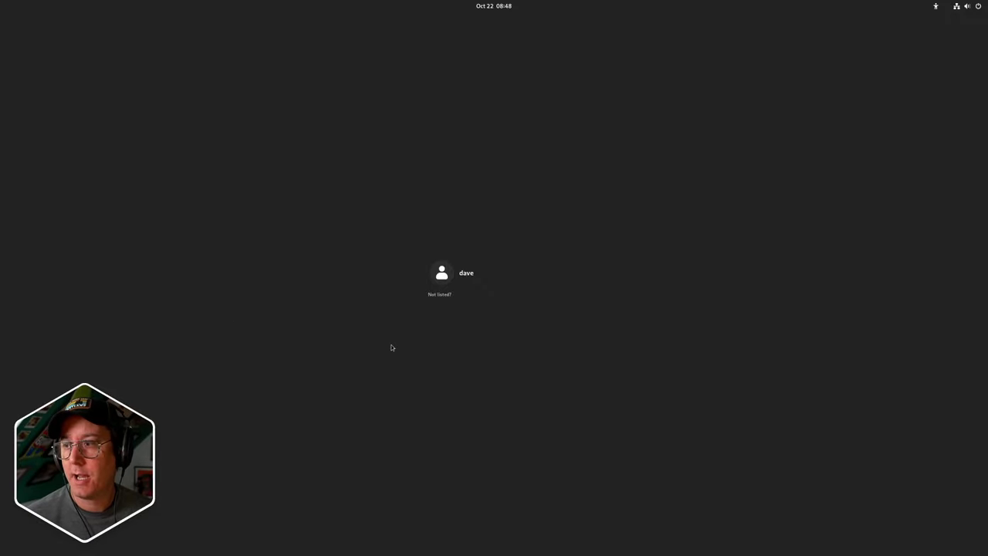
# Step: Log in to the listed user account with its password and bring up the plain desktop
pyautogui.click(465, 274)
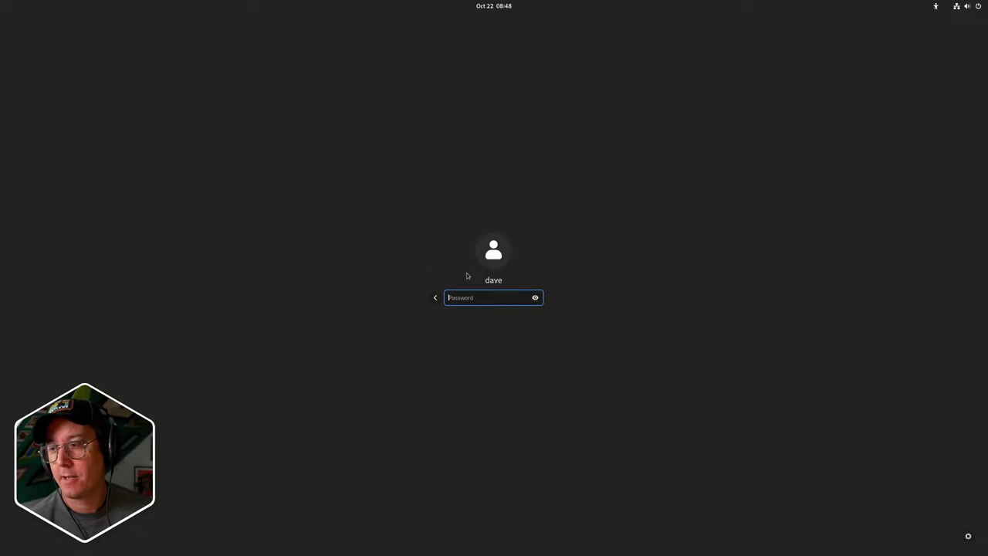
pyautogui.write('********')
pyautogui.press('Return')
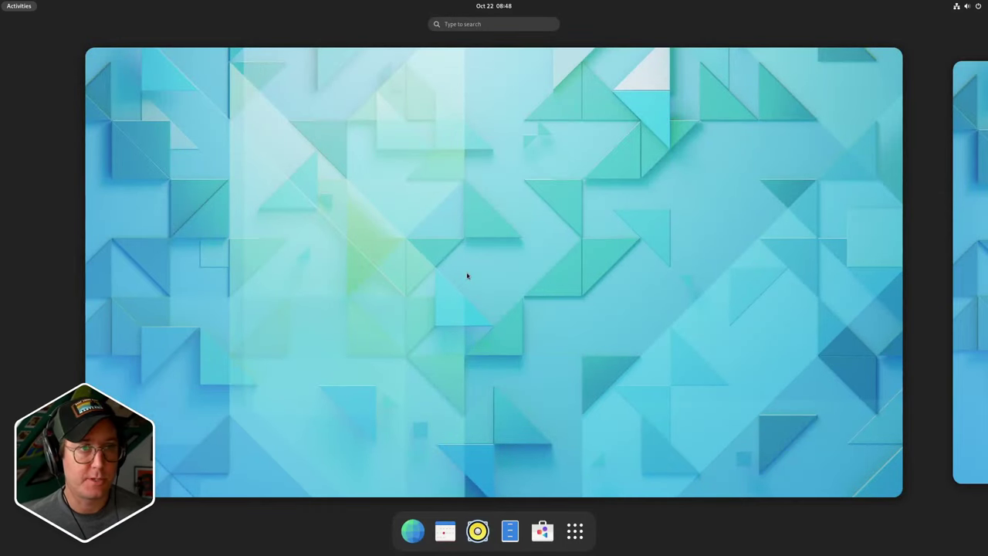
pyautogui.click(540, 276)
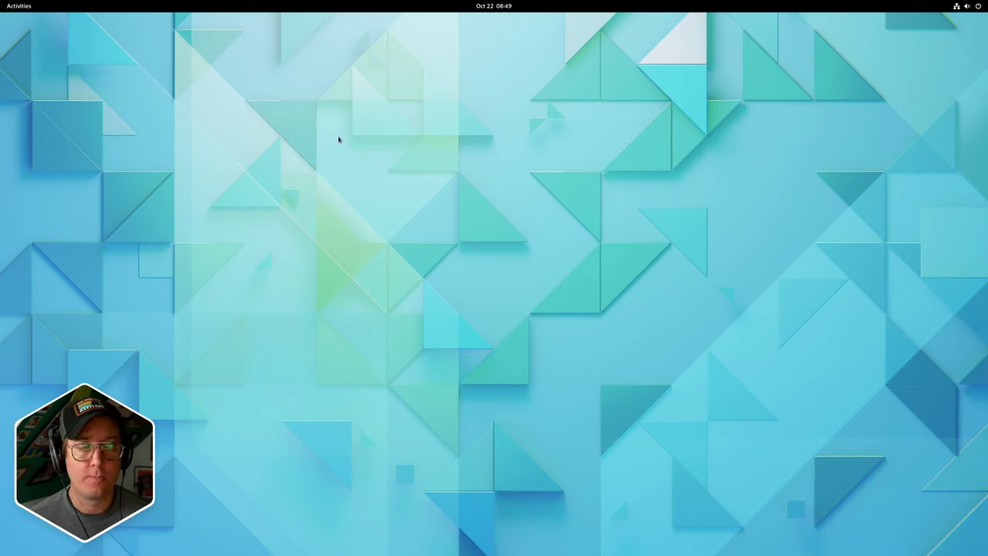
# Step: Search for "fire" to launch Firefox, reposition its window and restore the previous browsing session
pyautogui.click(20, 6)
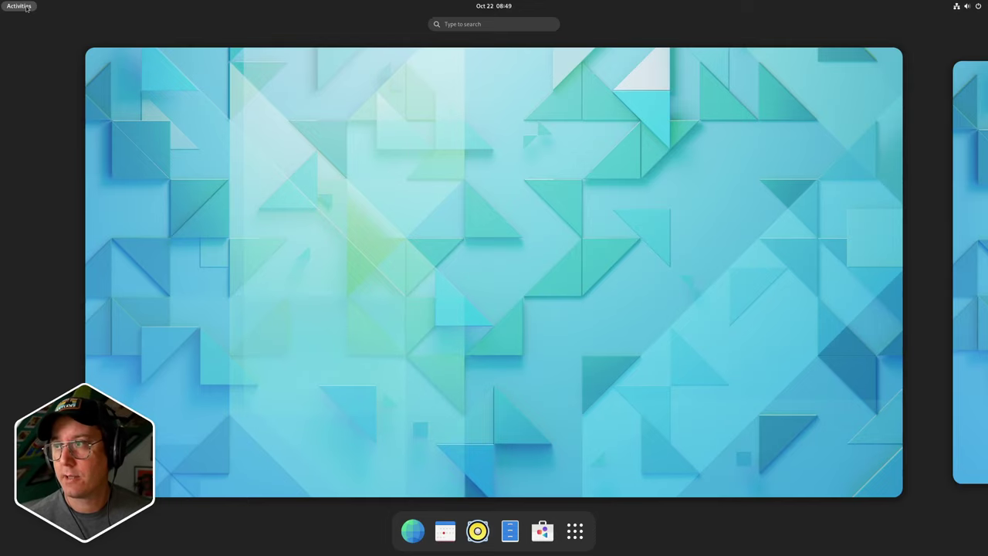
pyautogui.write('fire')
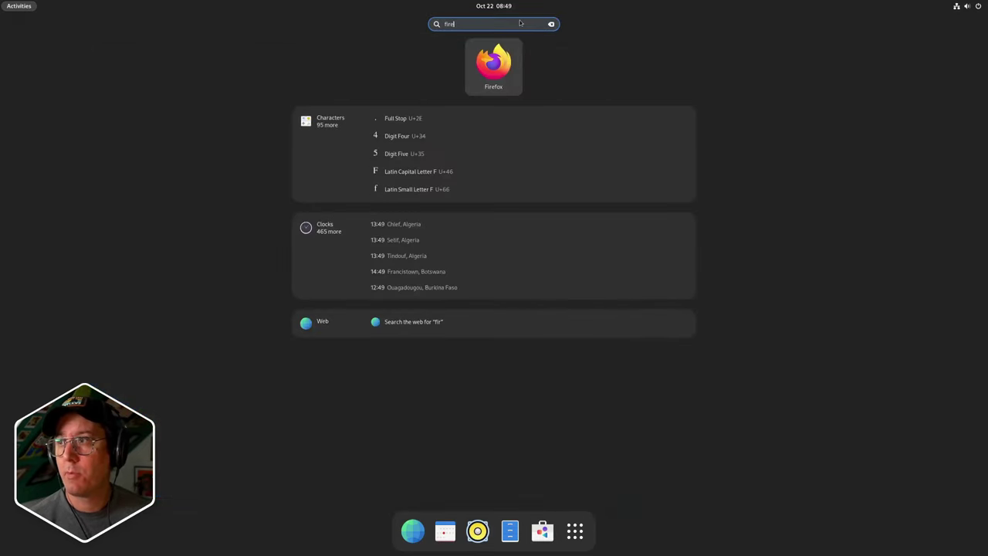
pyautogui.press('Return')
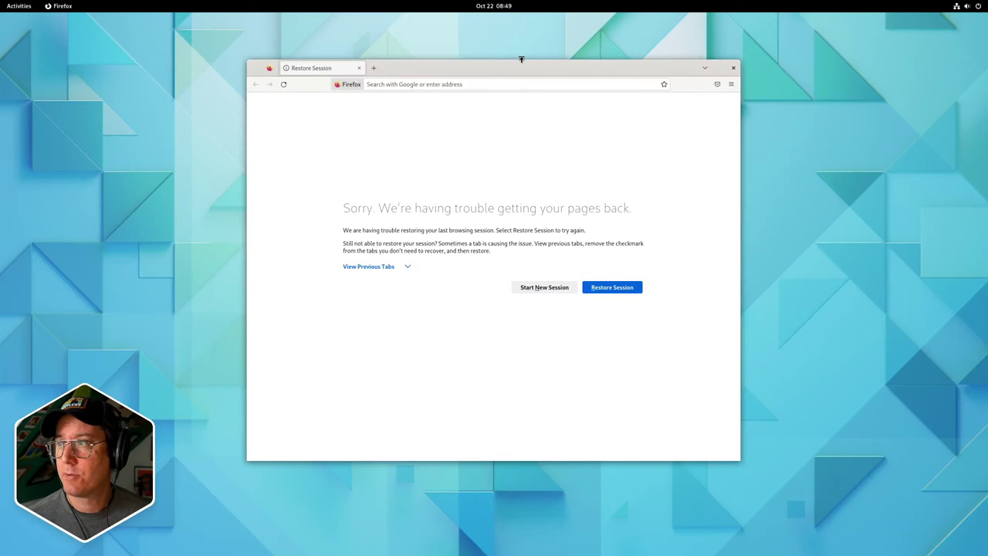
pyautogui.moveTo(510, 68); pyautogui.dragTo(448, 79)
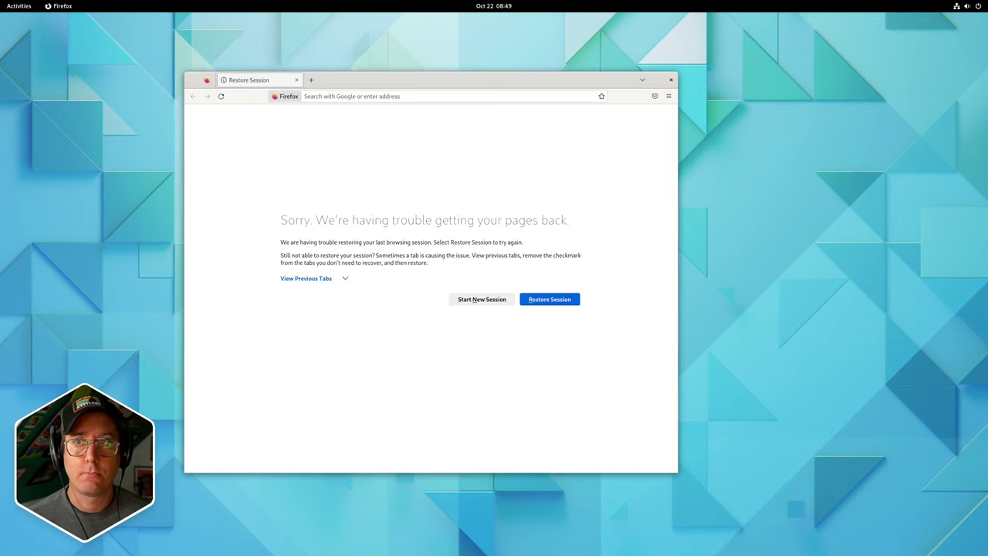
pyautogui.click(17, 6)
pyautogui.click(17, 7)
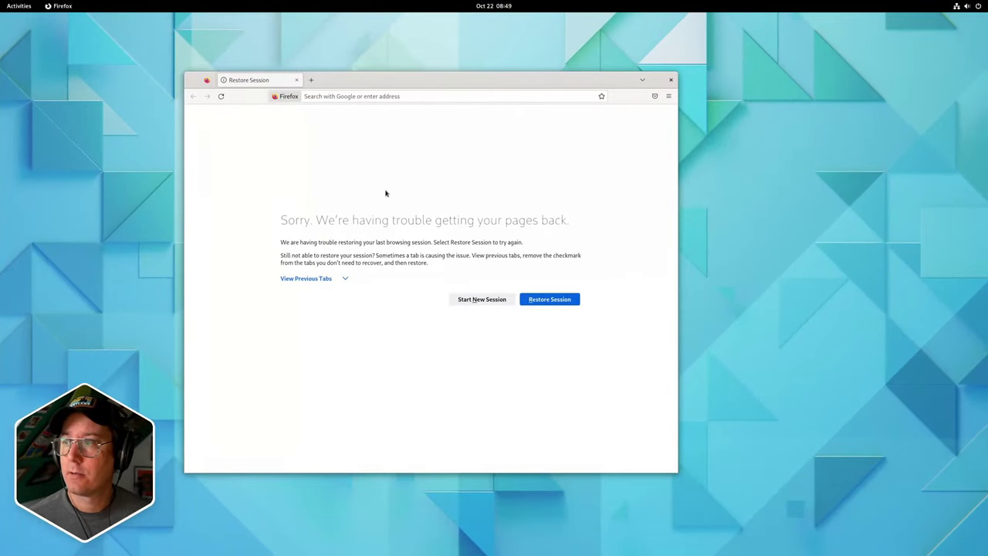
pyautogui.click(550, 300)
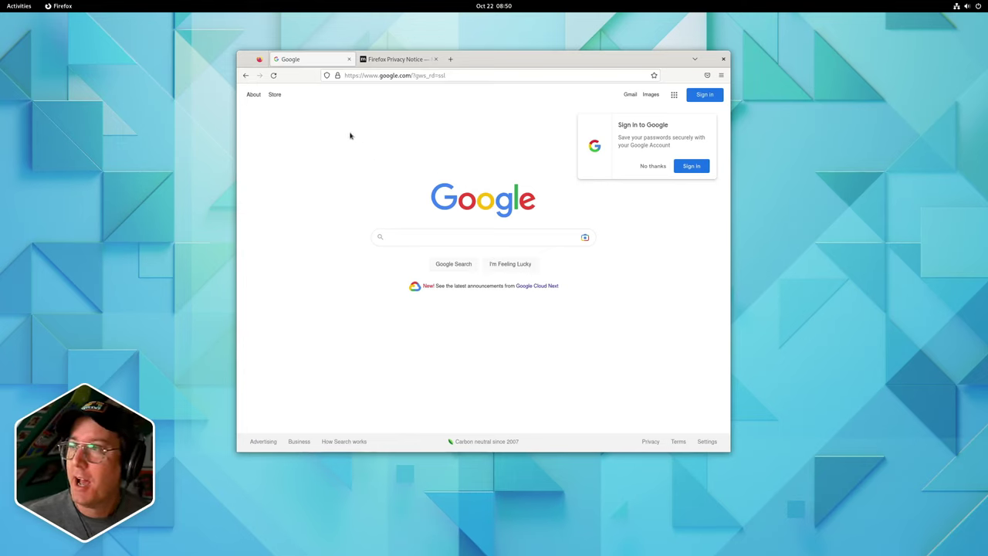
# Step: Search the applications for "cal", open Calculator and move its window down beside the Firefox page
pyautogui.click(18, 7)
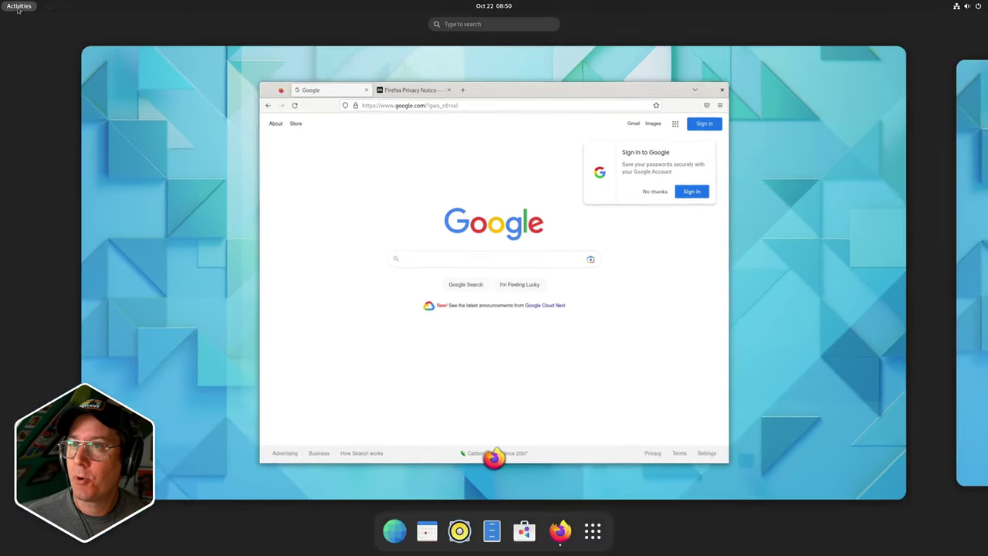
pyautogui.click(459, 23)
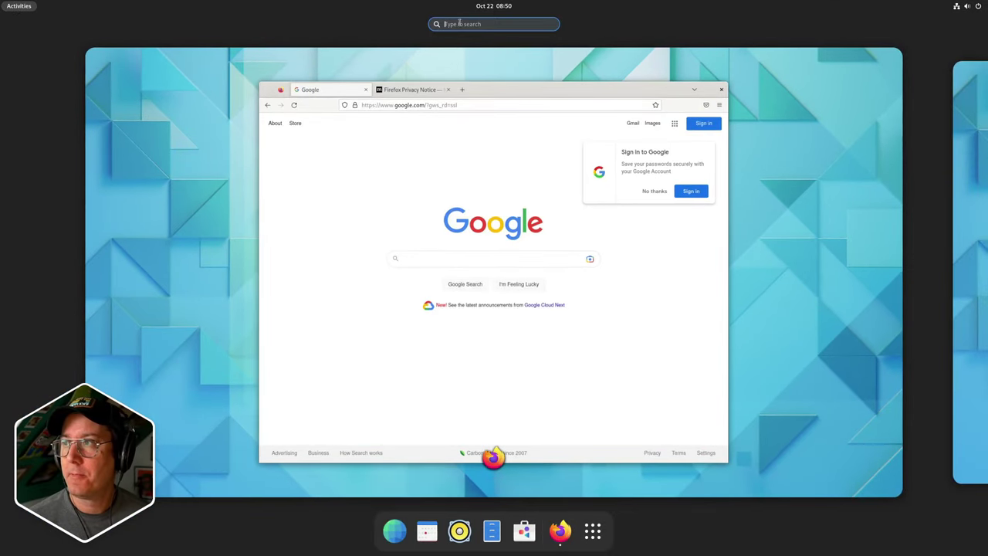
pyautogui.write('cal')
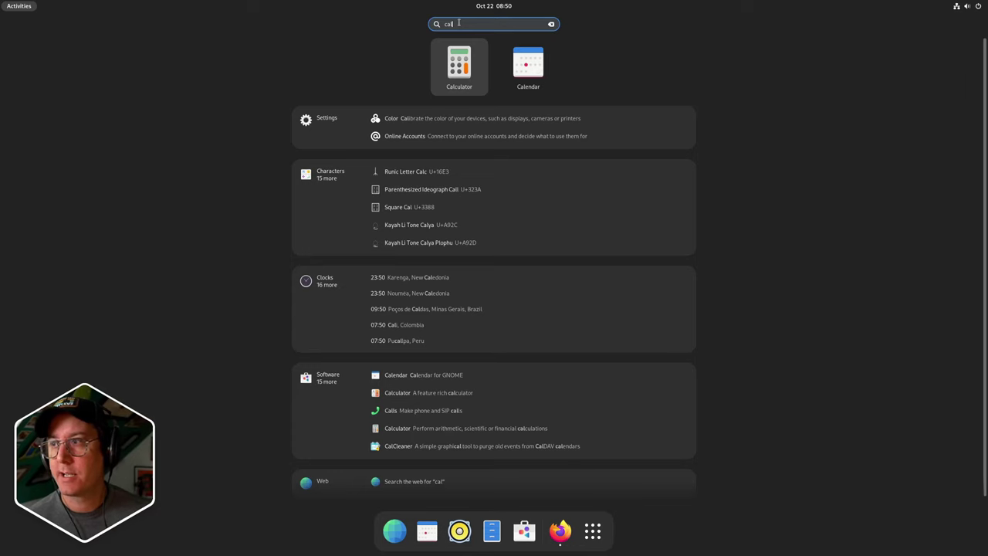
pyautogui.press('Return')
pyautogui.moveTo(82, 80); pyautogui.dragTo(196, 142)
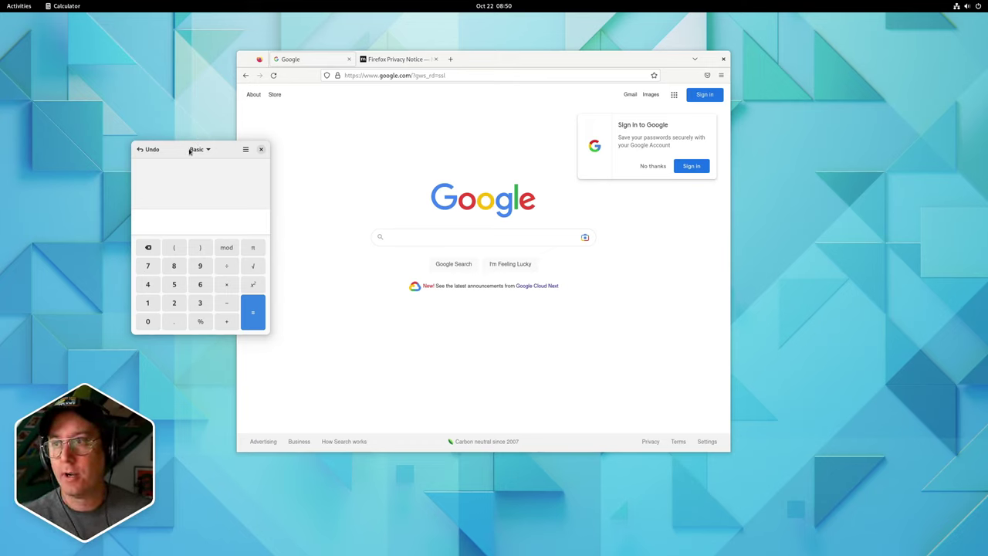
# Step: Switch Calculator from Basic to Advanced mode and close its window
pyautogui.click(197, 149)
pyautogui.click(193, 185)
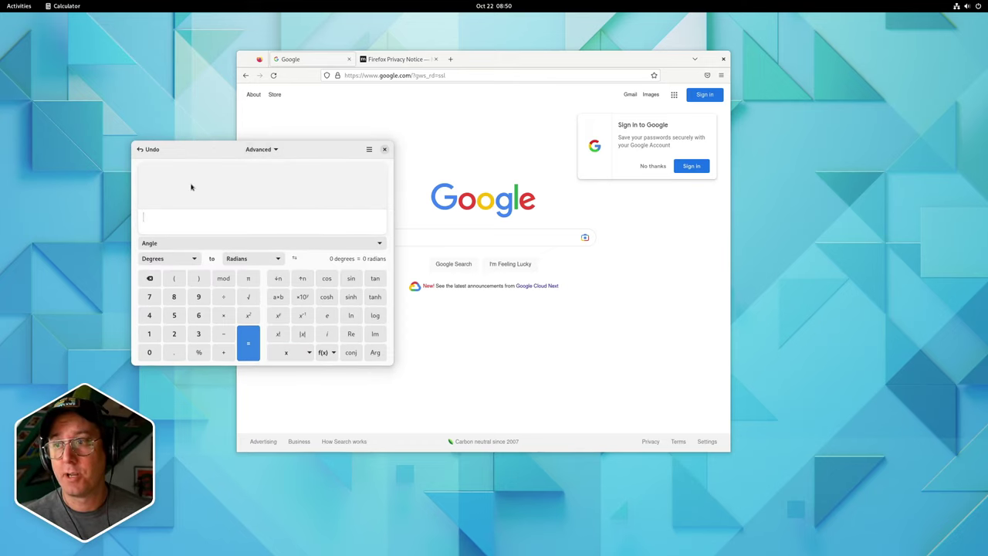
pyautogui.click(384, 150)
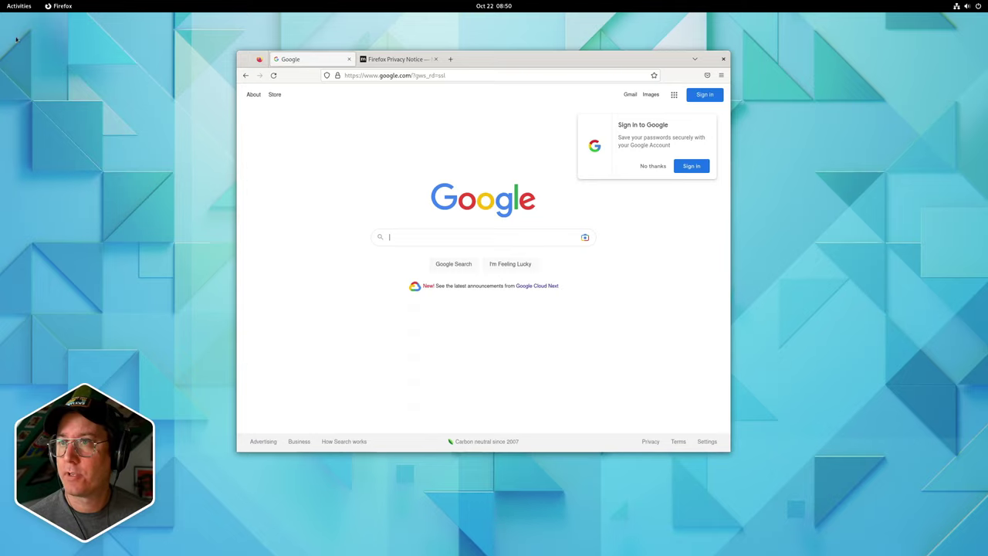
# Step: Search for "sett" to open the system Settings and look through its list of categories
pyautogui.click(14, 7)
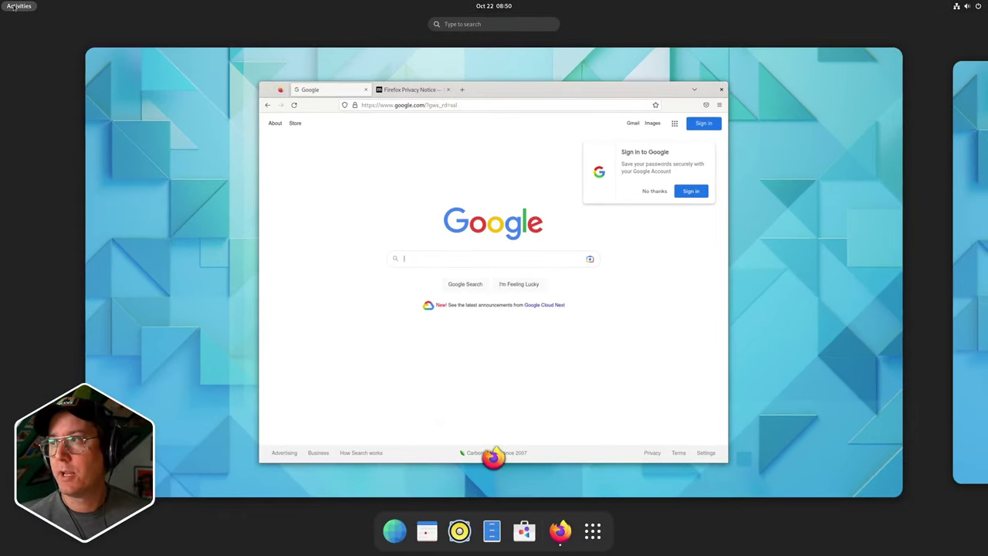
pyautogui.write('sett')
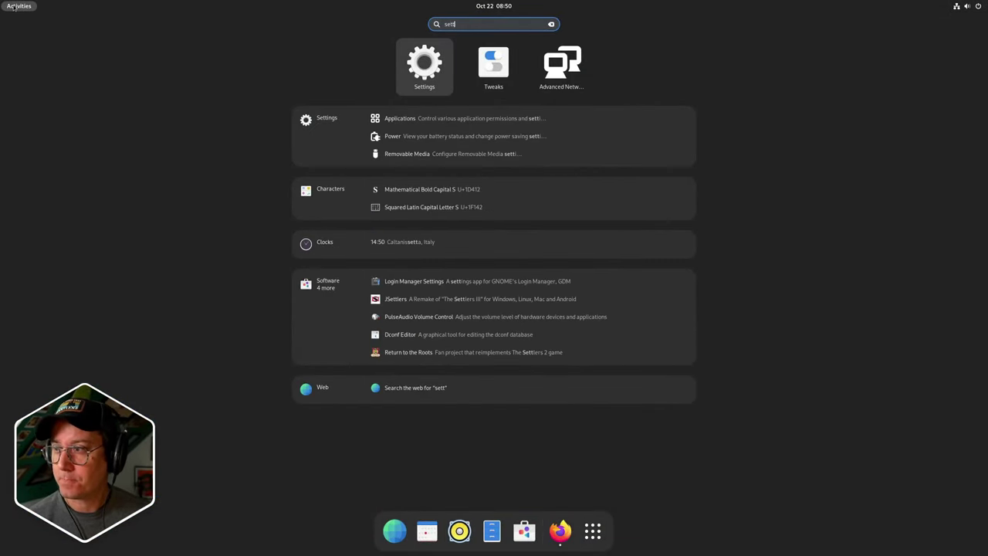
pyautogui.press('Return')
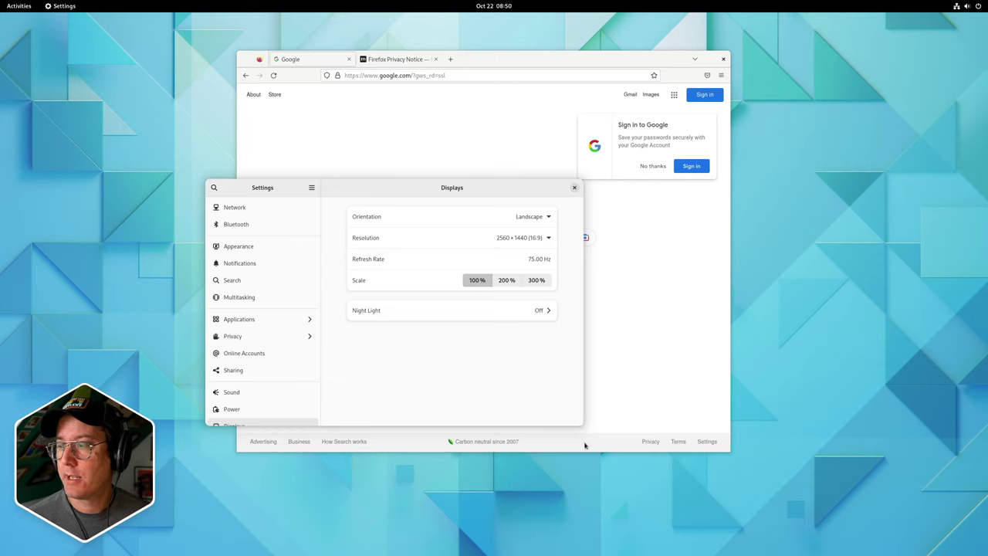
pyautogui.scroll(-5, 254, 295)
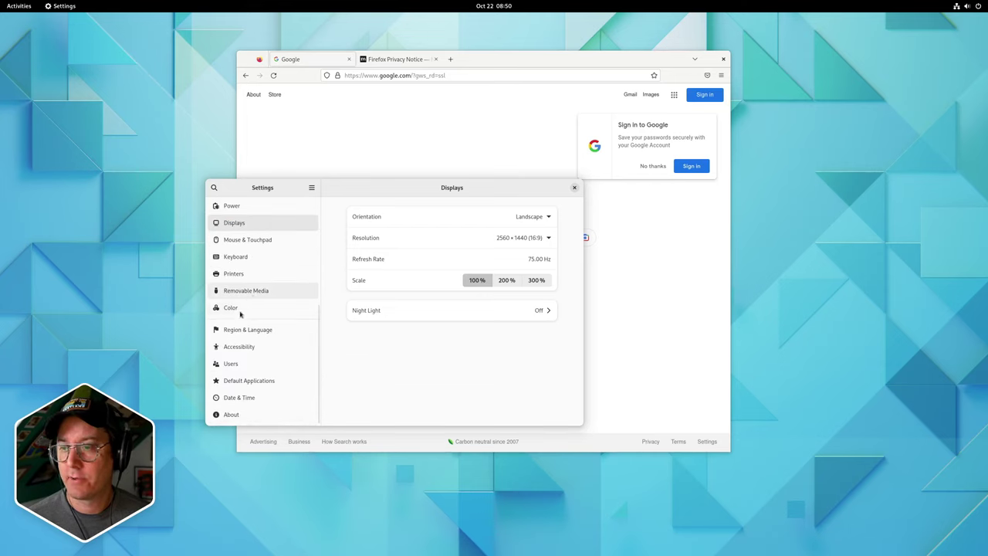
pyautogui.scroll(5, 219, 342)
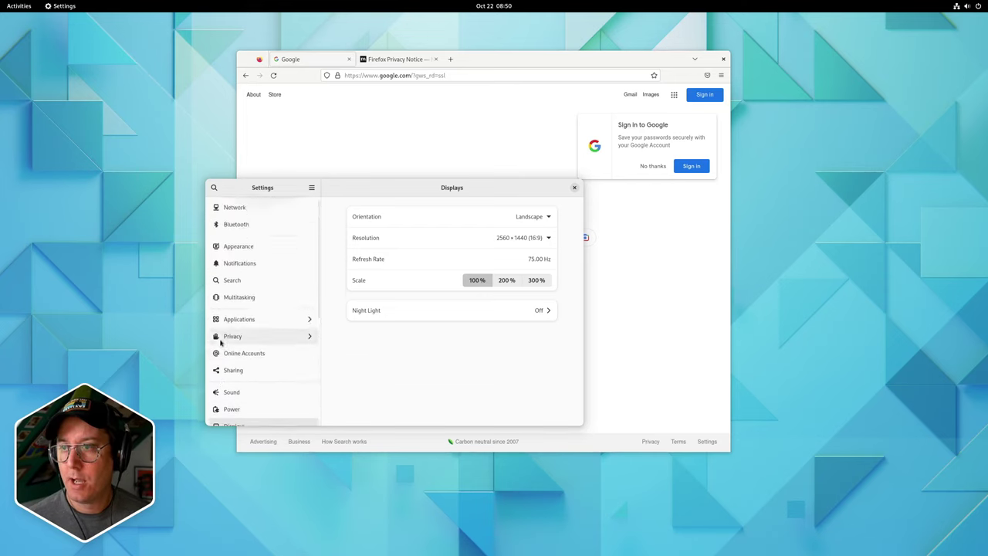
# Step: Search Settings for "acc", open Online Accounts to review the available account providers, and close Settings
pyautogui.click(215, 188)
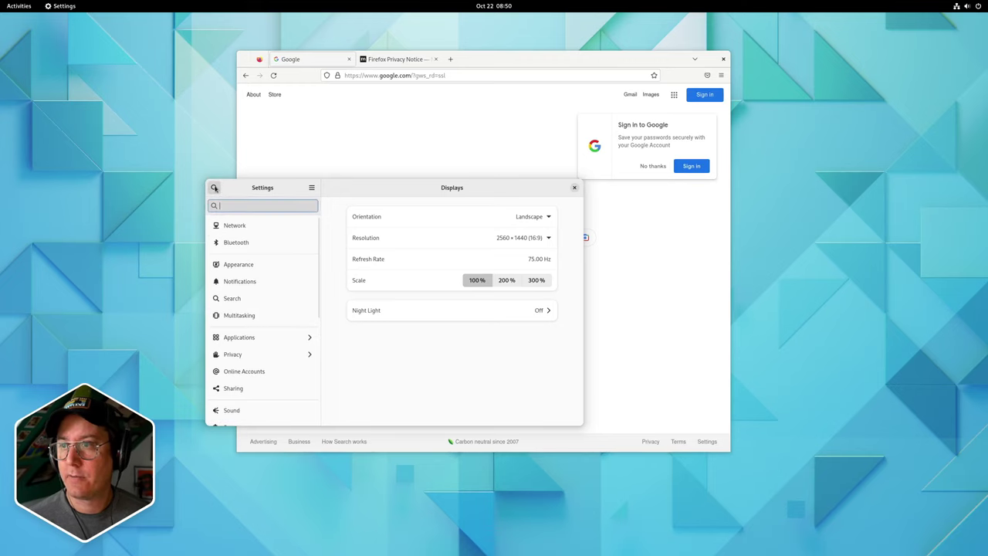
pyautogui.write('acc')
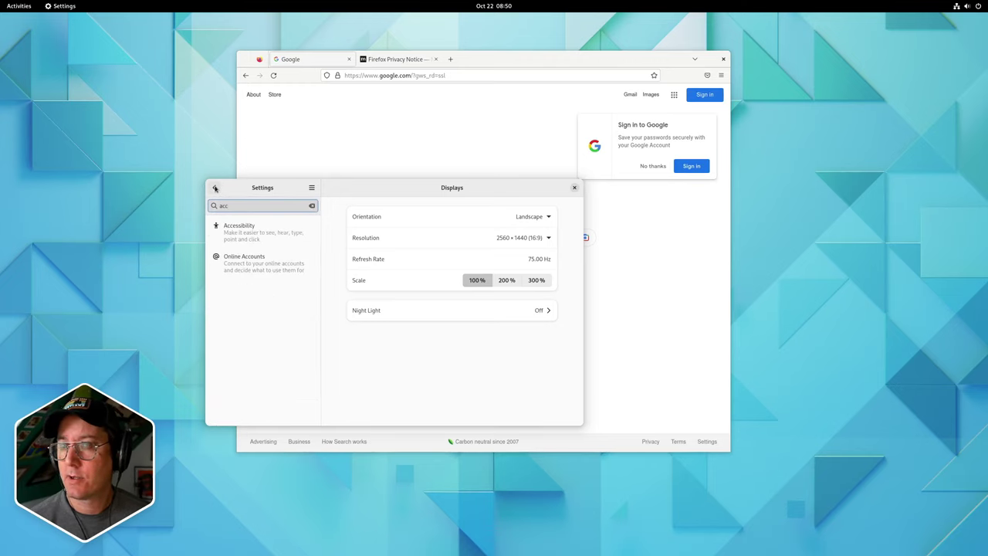
pyautogui.click(268, 270)
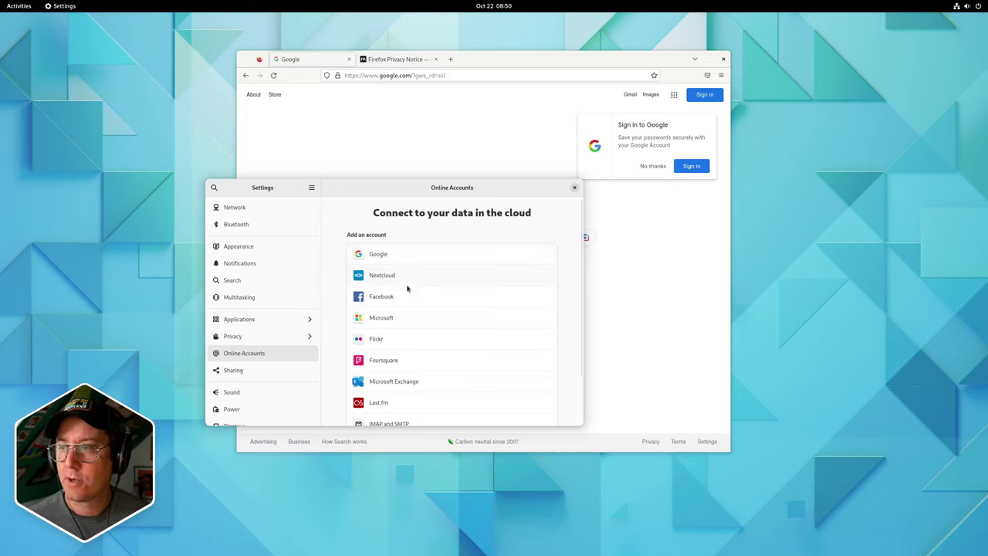
pyautogui.scroll(-2, 408, 287)
pyautogui.scroll(2, 408, 288)
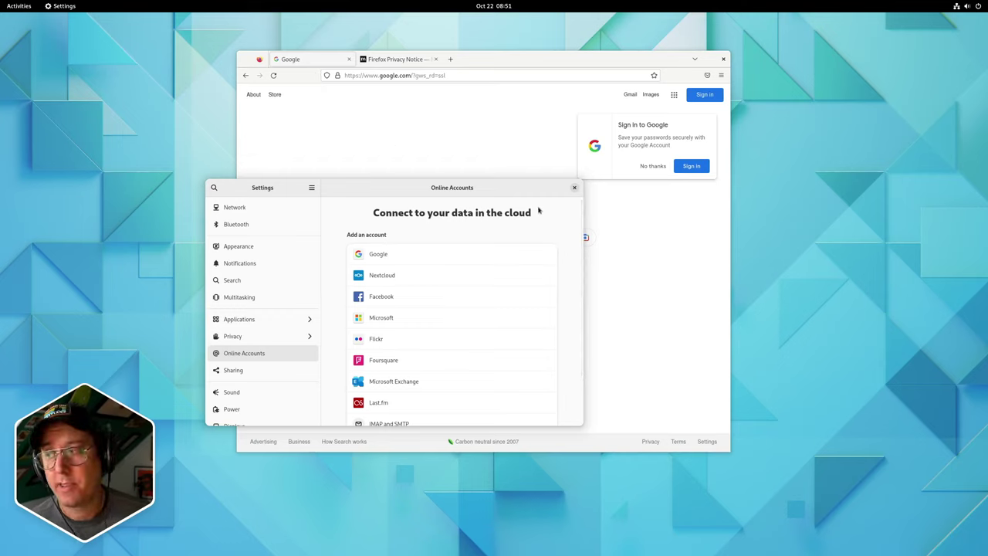
pyautogui.click(574, 187)
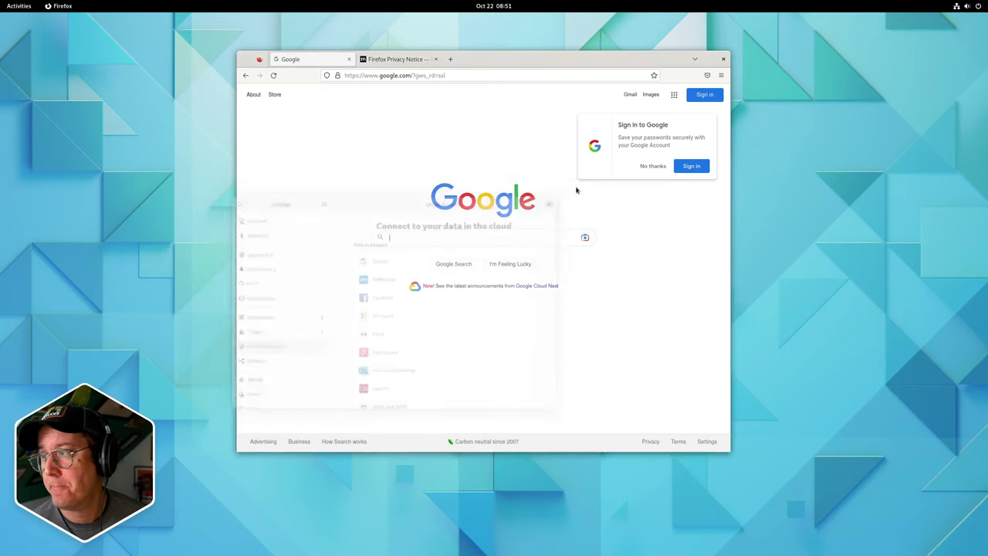
# Step: Move the Firefox window aside to free the desktop, then open Display Settings from the desktop and close it
pyautogui.moveTo(646, 66); pyautogui.dragTo(458, 71)
pyautogui.rightClick(703, 211)
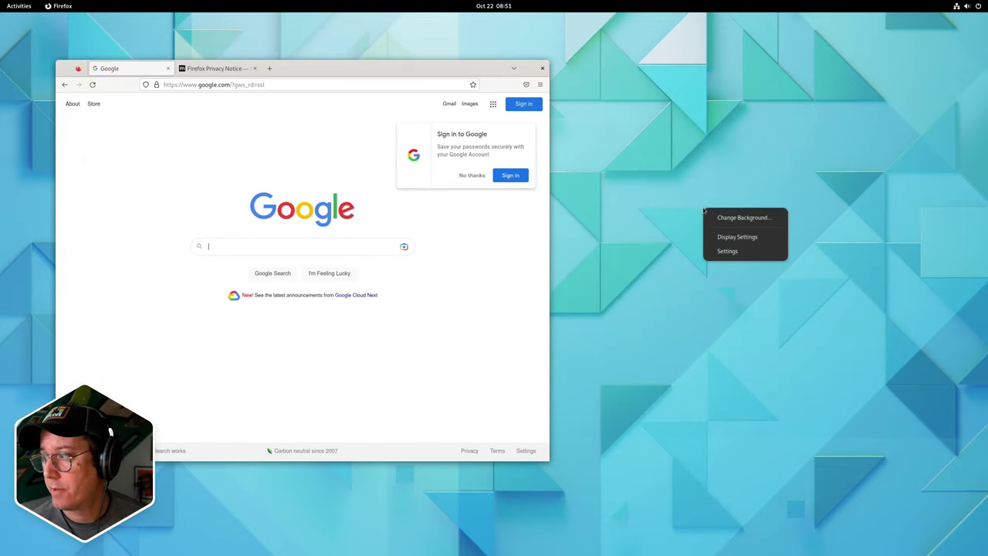
pyautogui.click(735, 237)
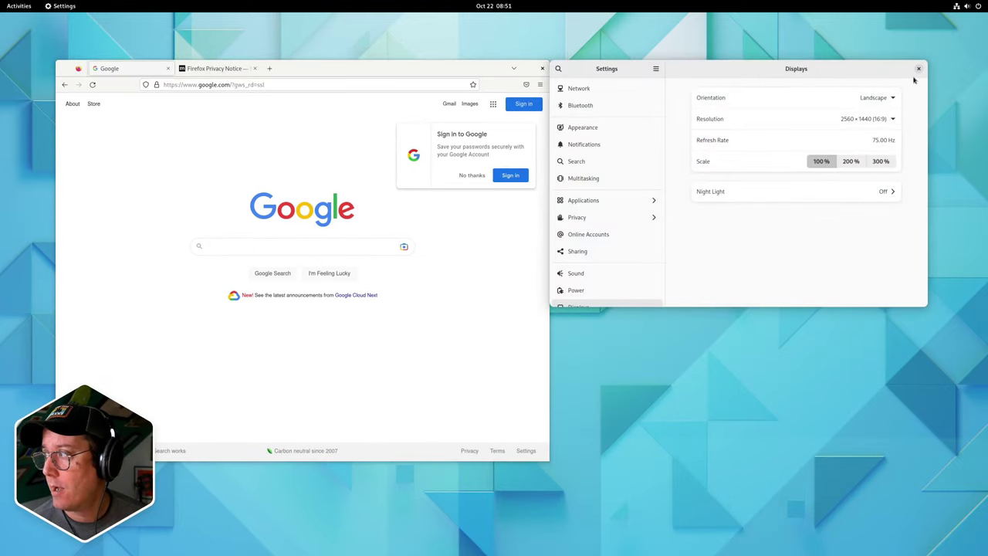
pyautogui.click(917, 73)
# Step: Set the desktop appearance to Dark with the second background in the first row, comparing it with Light, and close Settings
pyautogui.rightClick(802, 185)
pyautogui.click(808, 190)
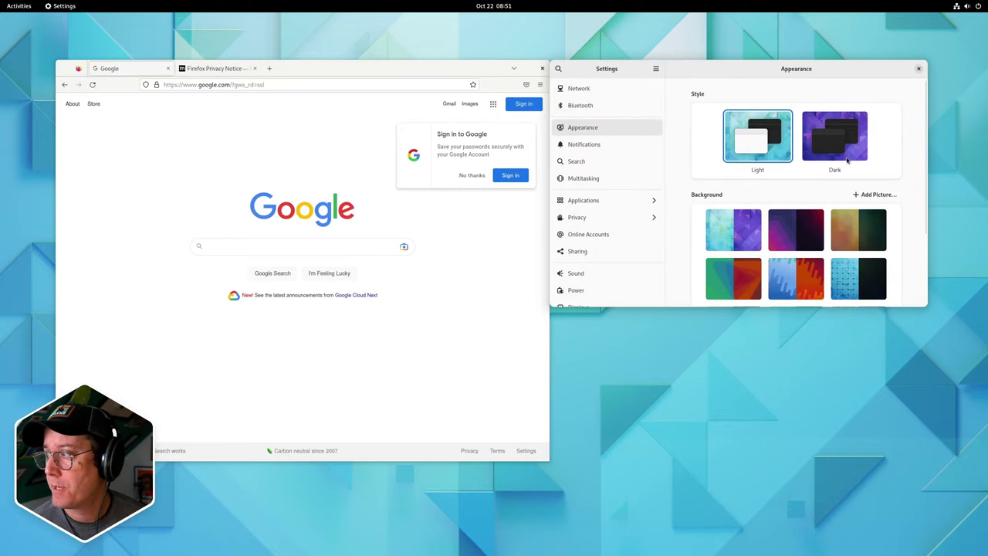
pyautogui.click(847, 160)
pyautogui.click(801, 230)
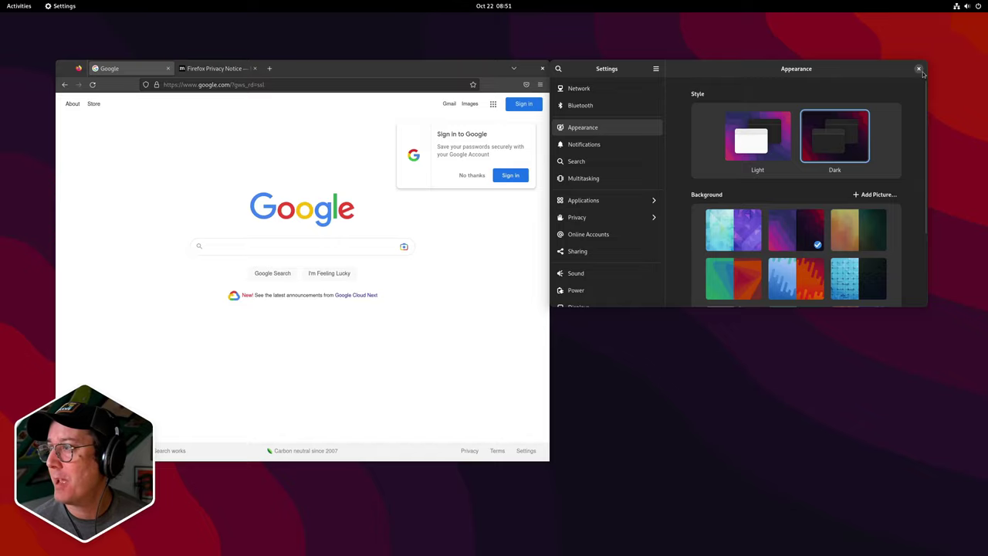
pyautogui.click(768, 138)
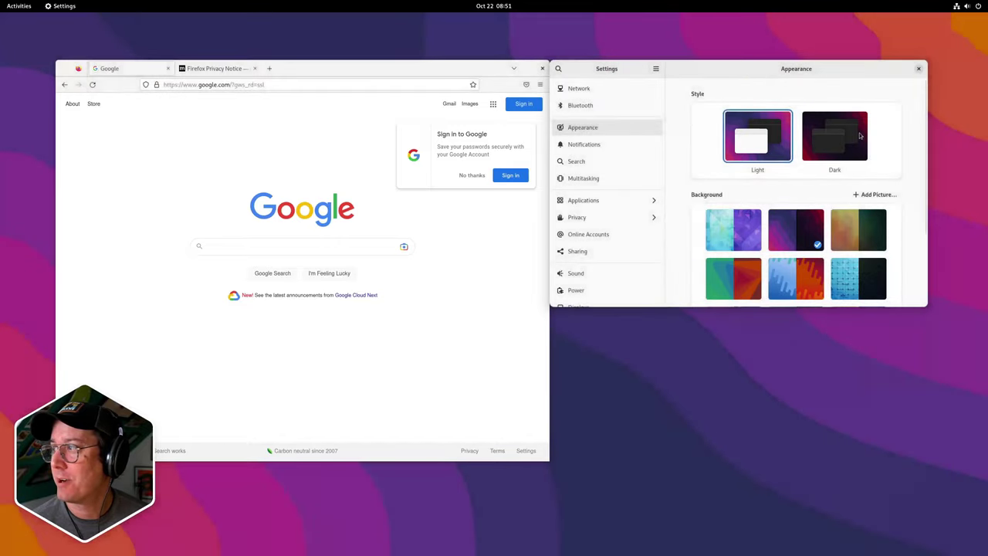
pyautogui.click(860, 135)
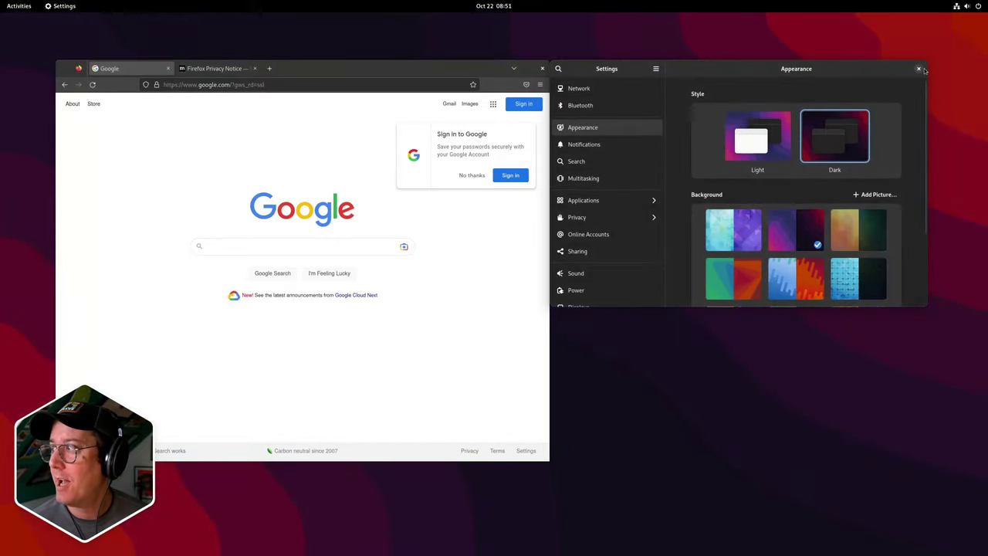
pyautogui.click(919, 68)
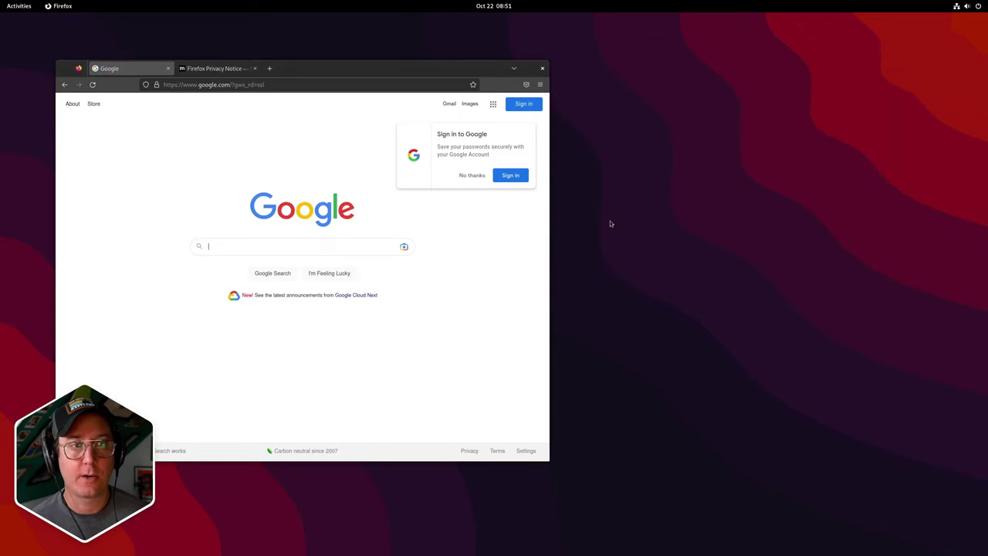
pyautogui.click(17, 8)
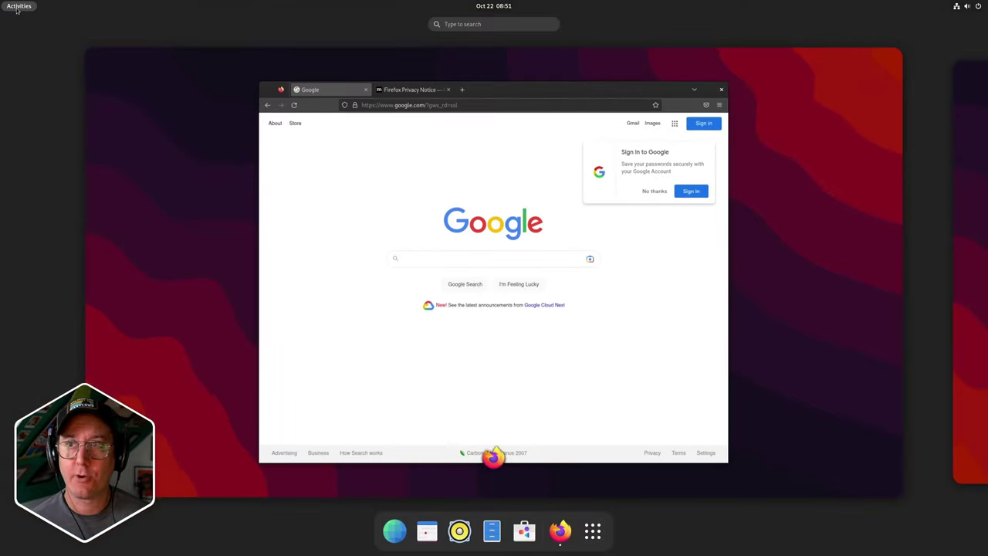
pyautogui.click(17, 8)
pyautogui.click(17, 8)
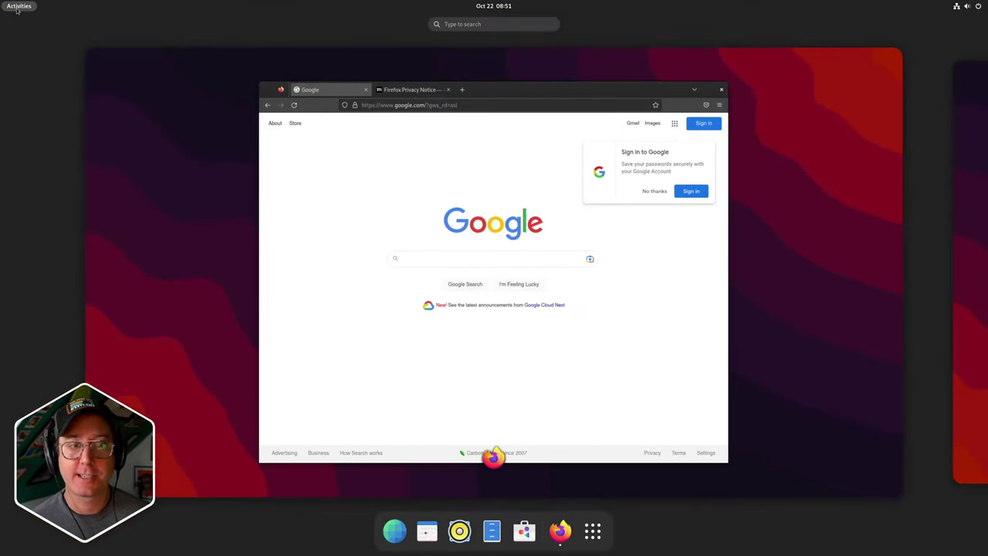
pyautogui.click(17, 7)
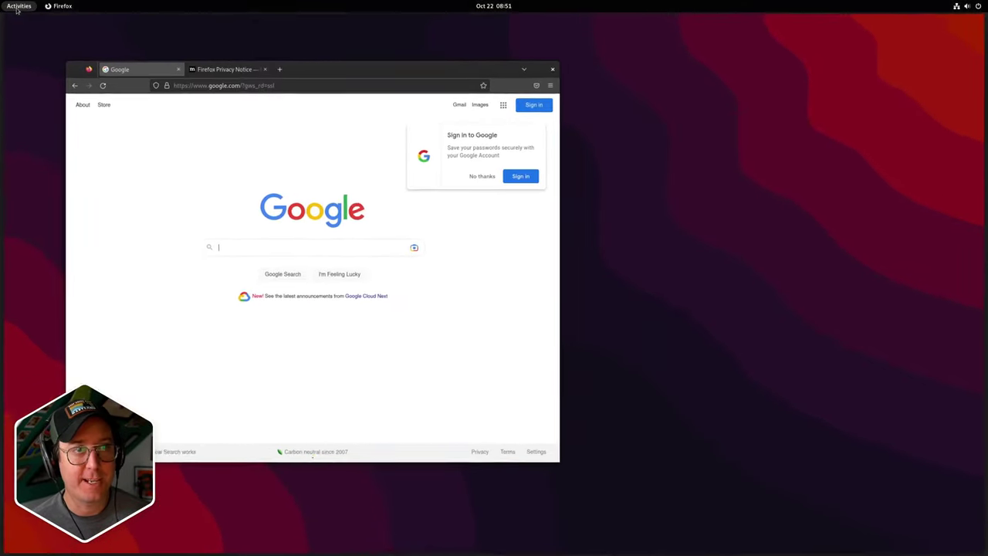
# Step: Open Settings from the desktop, go to the Keyboard settings and open the list of customizable keyboard shortcuts
pyautogui.rightClick(659, 253)
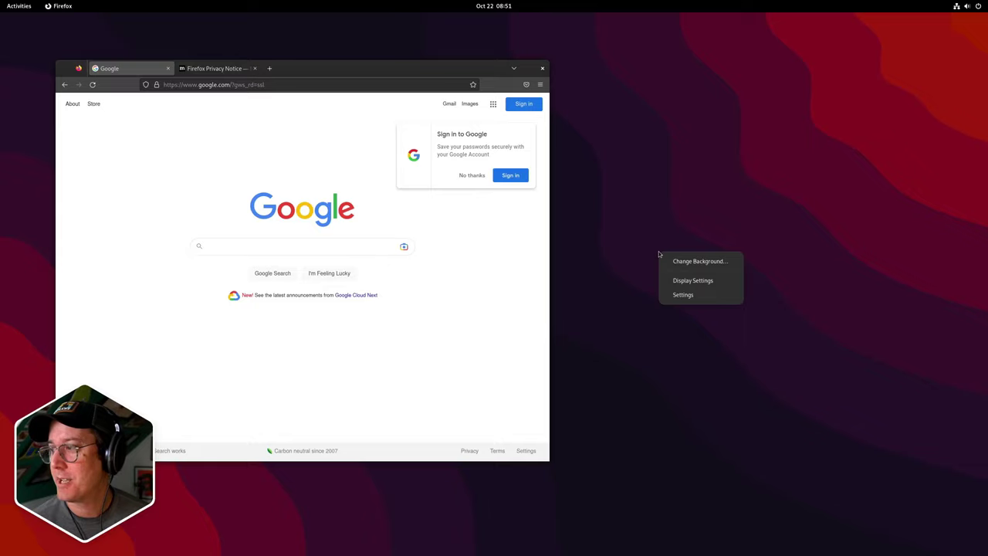
pyautogui.click(682, 295)
pyautogui.scroll(-5, 610, 270)
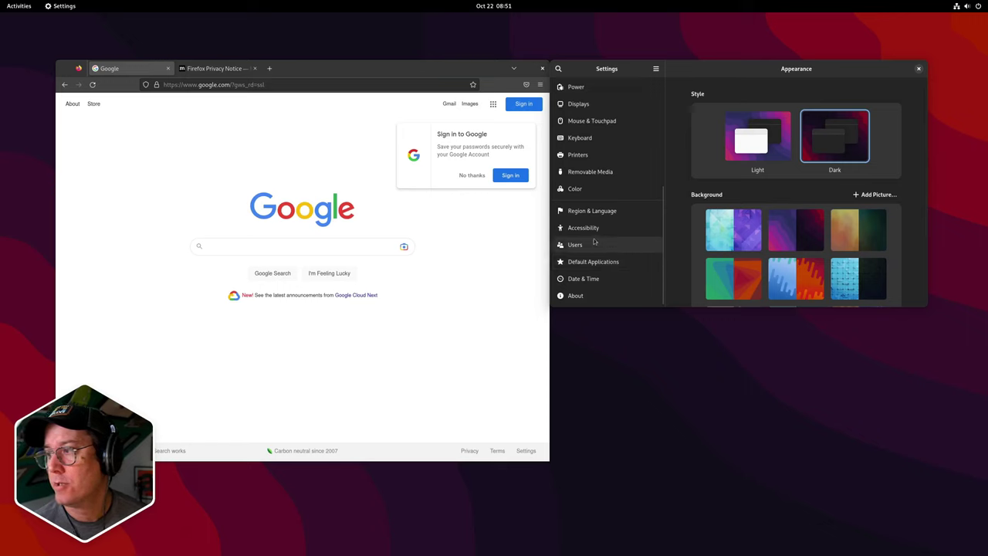
pyautogui.scroll(3, 588, 220)
pyautogui.click(585, 194)
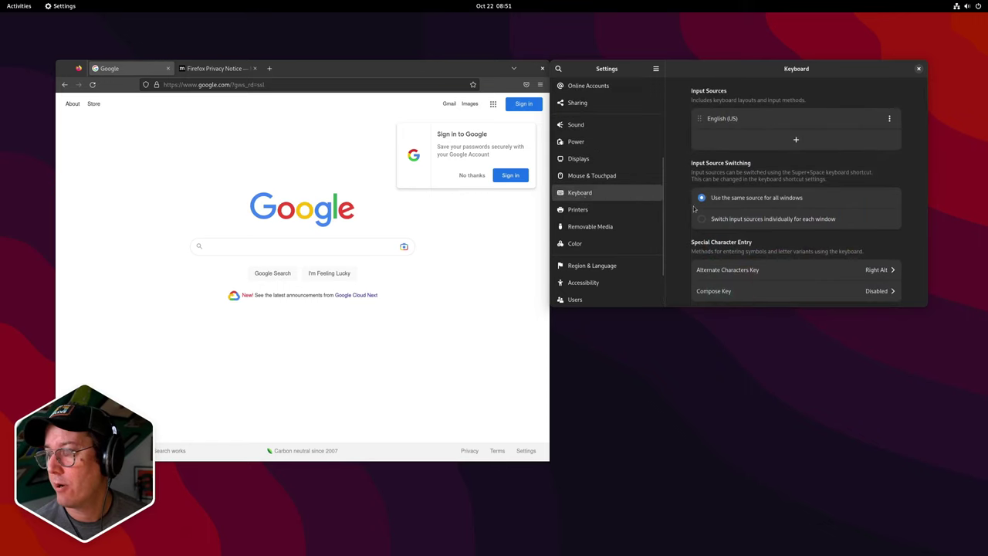
pyautogui.scroll(-2, 753, 212)
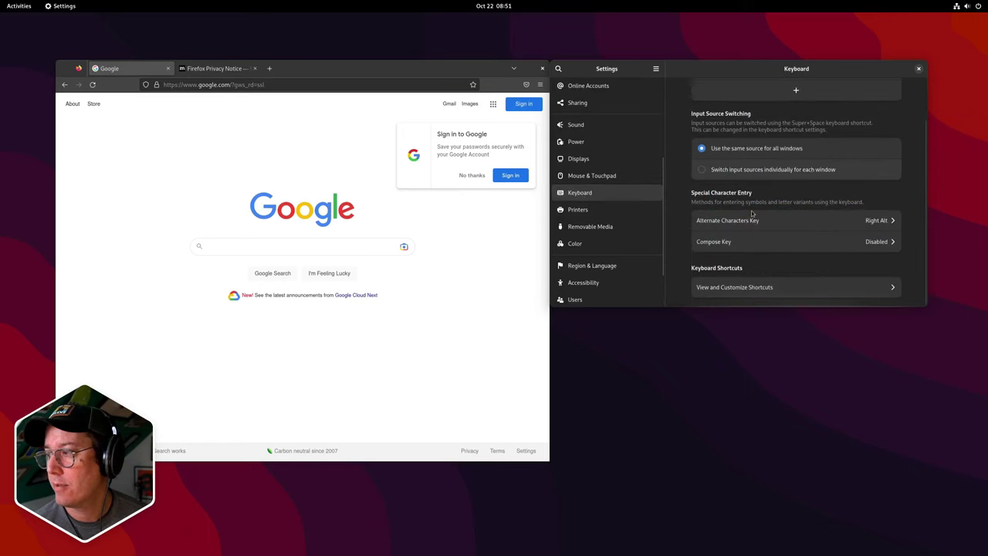
pyautogui.click(746, 293)
pyautogui.scroll(-2, 675, 170)
pyautogui.scroll(2, 683, 203)
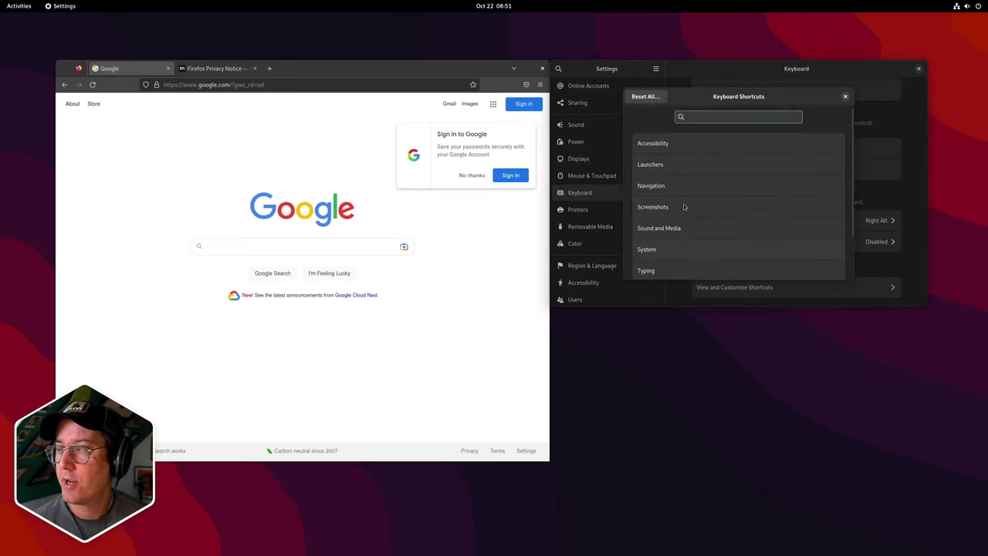
# Step: Assign Ctrl+Return as the Search launcher shortcut, try it out, and close the Keyboard Shortcuts dialog
pyautogui.click(668, 164)
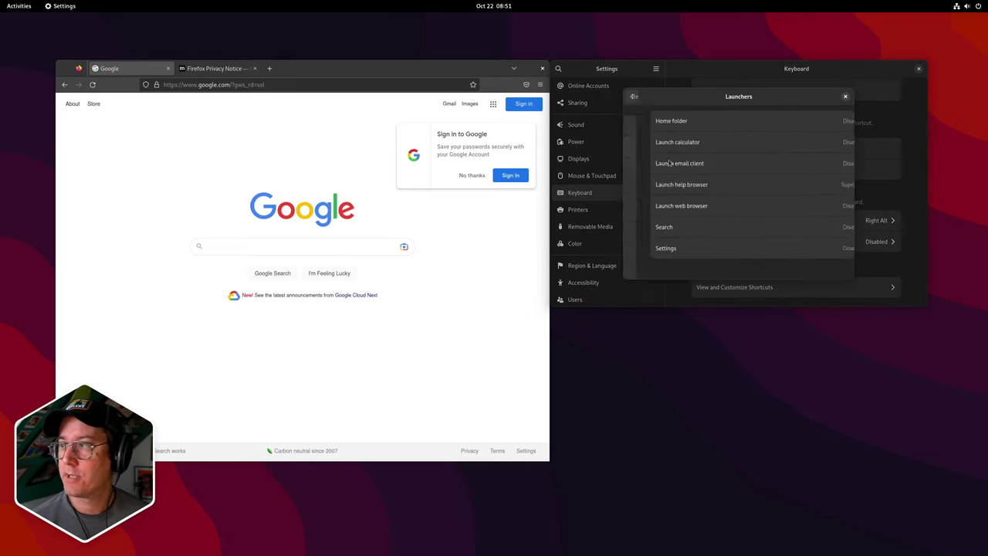
pyautogui.click(663, 230)
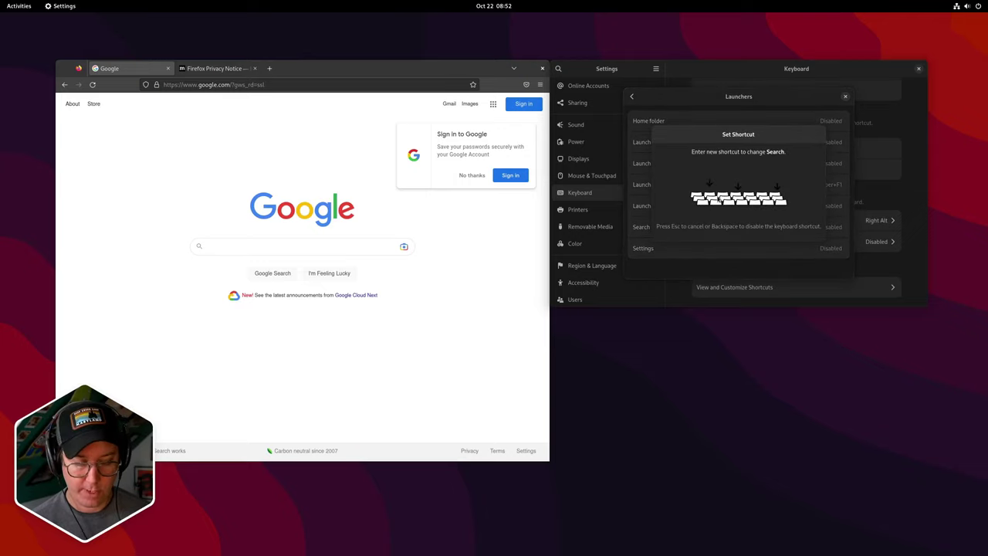
pyautogui.hotkey('ctrl', '/')
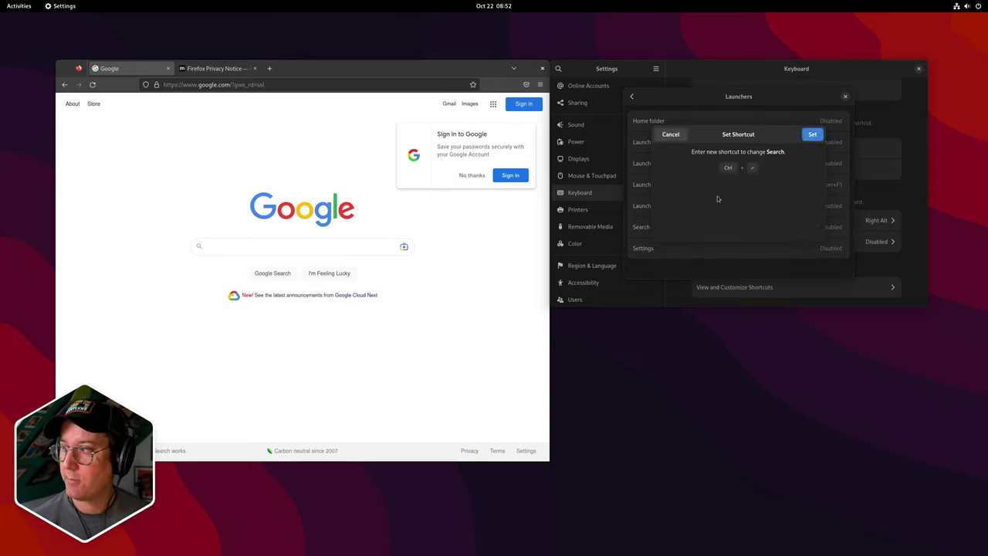
pyautogui.click(812, 134)
pyautogui.hotkey('ctrl', 'Return')
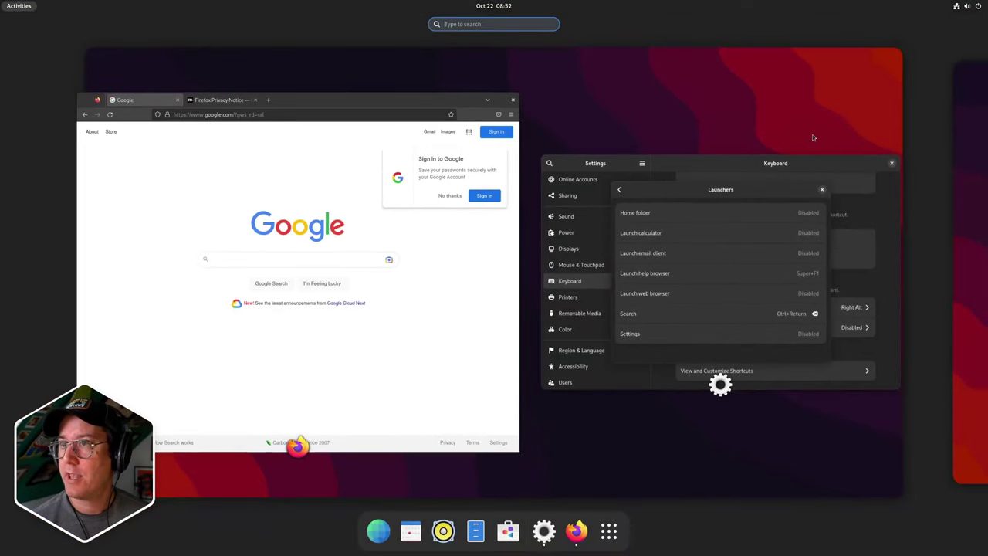
pyautogui.press('Escape')
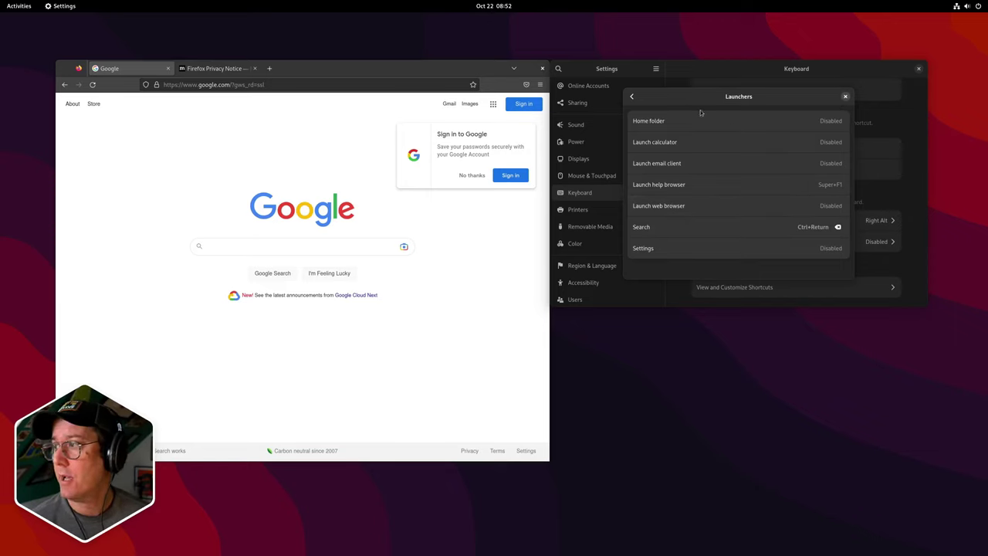
pyautogui.click(845, 97)
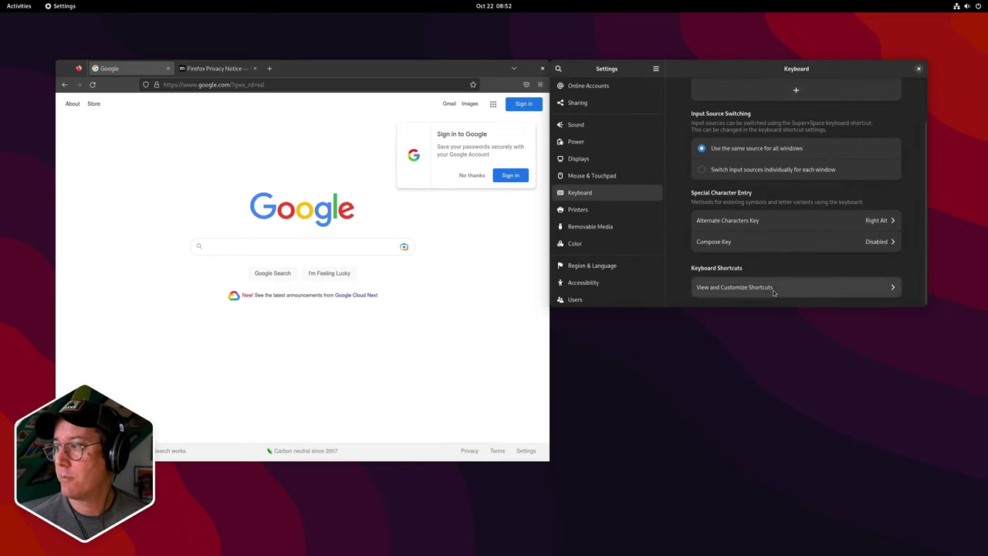
# Step: Add a custom keyboard shortcut named Firefox that runs the command firefox with Shift+Ctrl+G
pyautogui.click(774, 290)
pyautogui.scroll(-2, 709, 237)
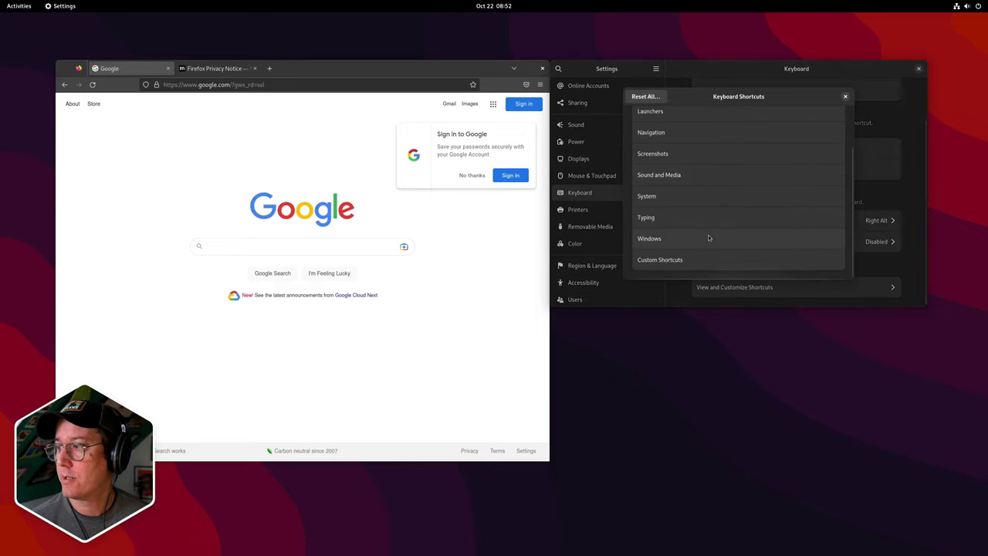
pyautogui.click(668, 262)
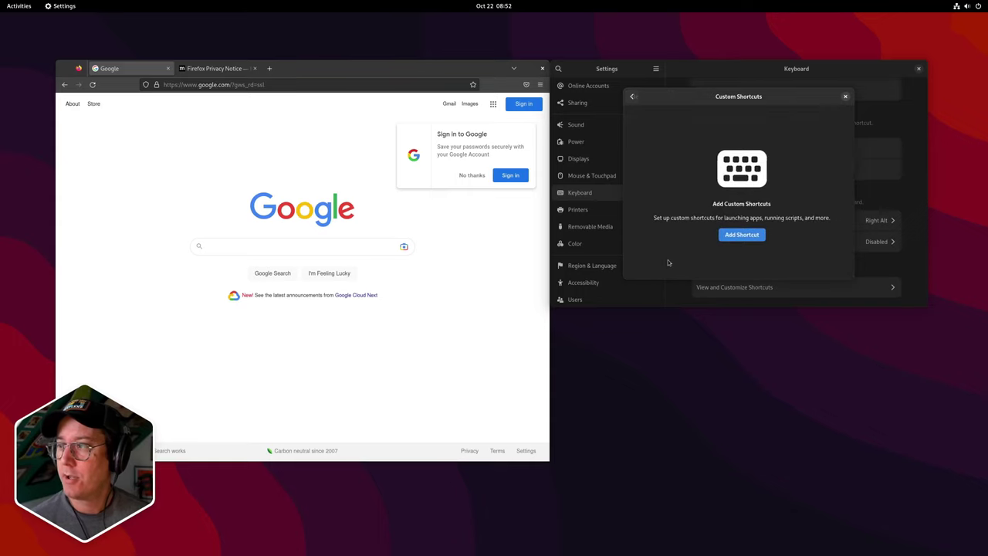
pyautogui.click(736, 236)
pyautogui.write('Firefox')
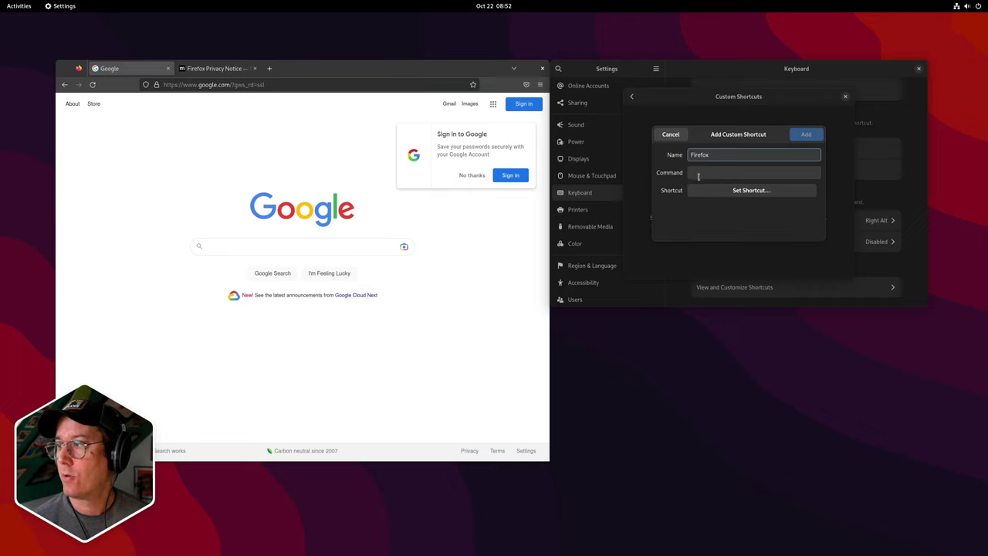
pyautogui.click(698, 173)
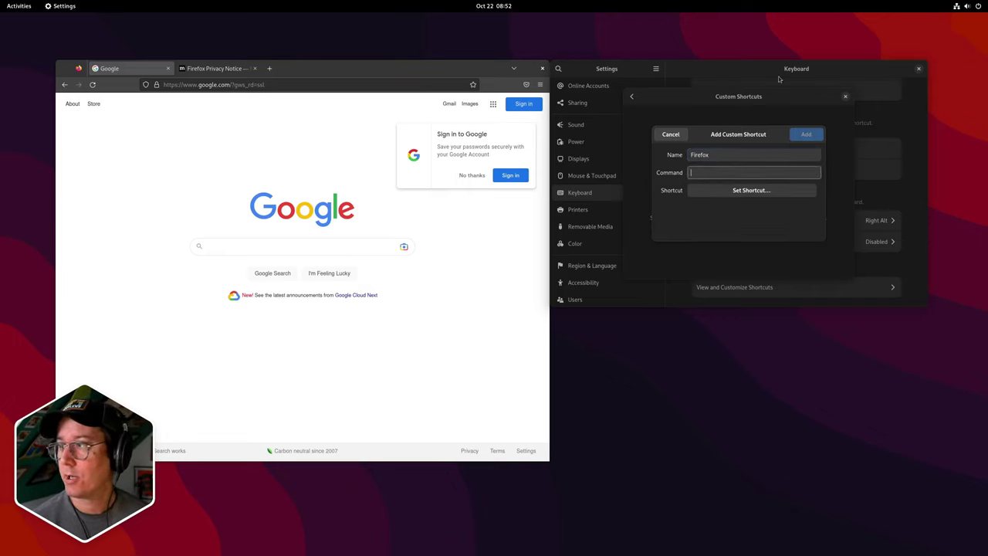
pyautogui.write('firefox')
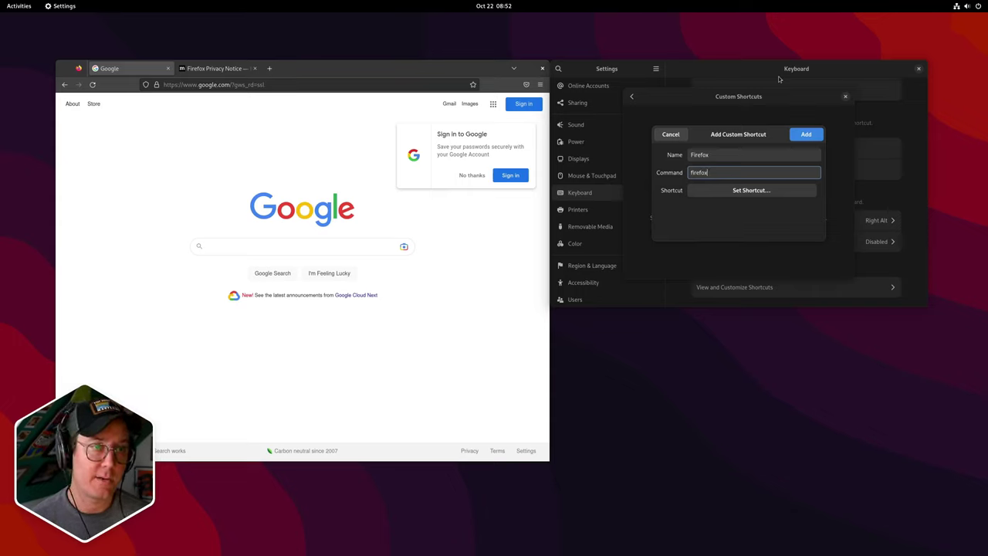
pyautogui.click(730, 192)
pyautogui.hotkey('ctrl', 'shift', 'g')
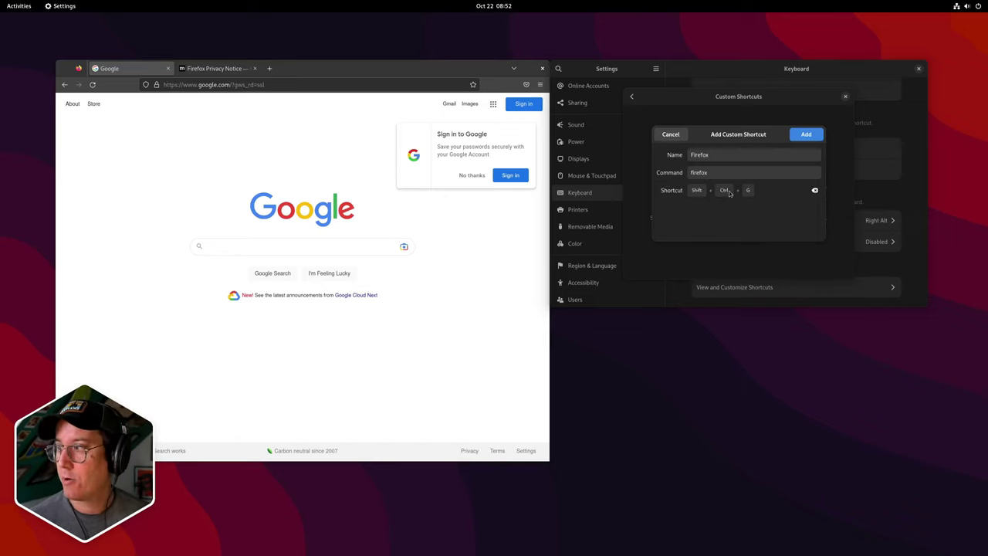
pyautogui.click(813, 137)
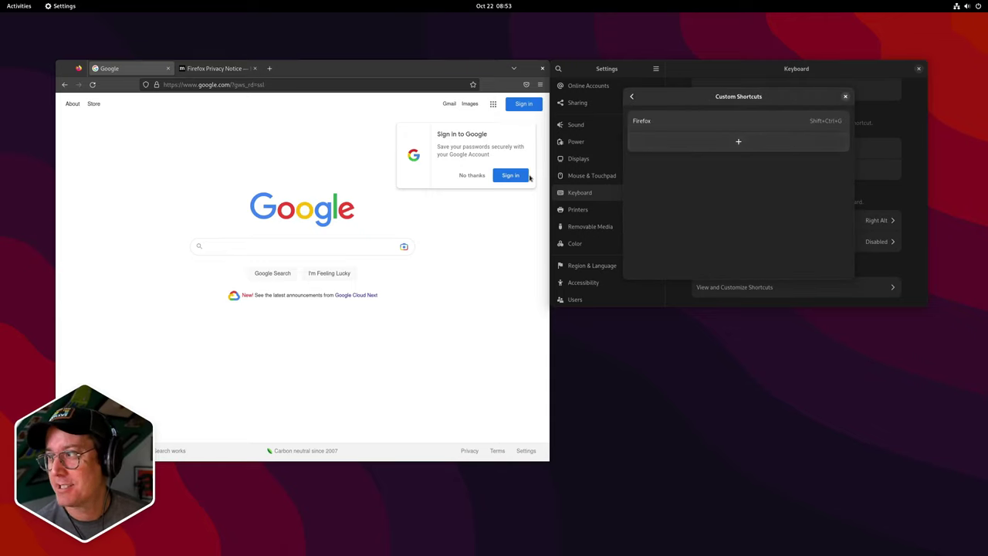
# Step: Test the custom Firefox shortcut by launching two new browser windows with it, and close both windows
pyautogui.click(462, 316)
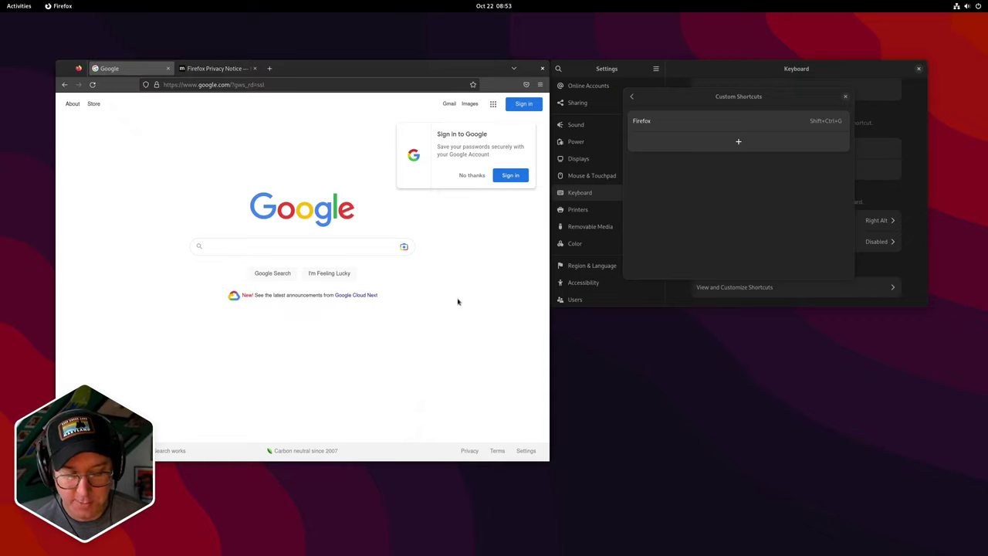
pyautogui.hotkey('shift', 'ctrl', 'g')
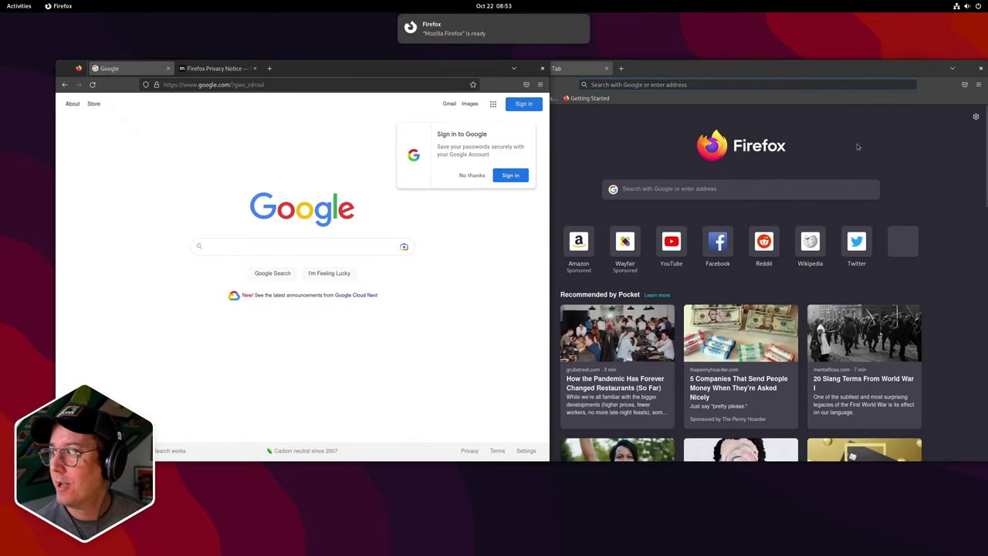
pyautogui.hotkey('shift', 'ctrl', 'g')
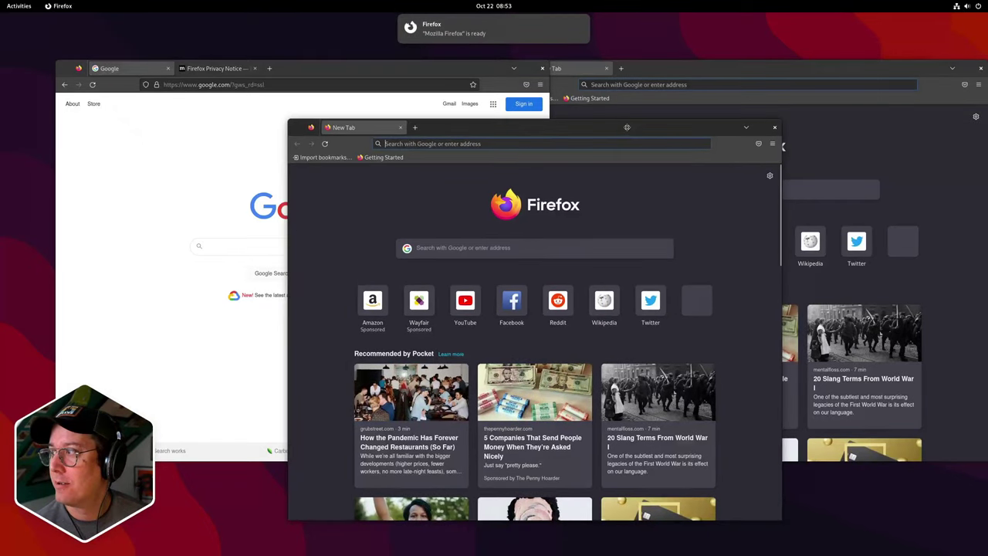
pyautogui.click(774, 127)
pyautogui.click(980, 69)
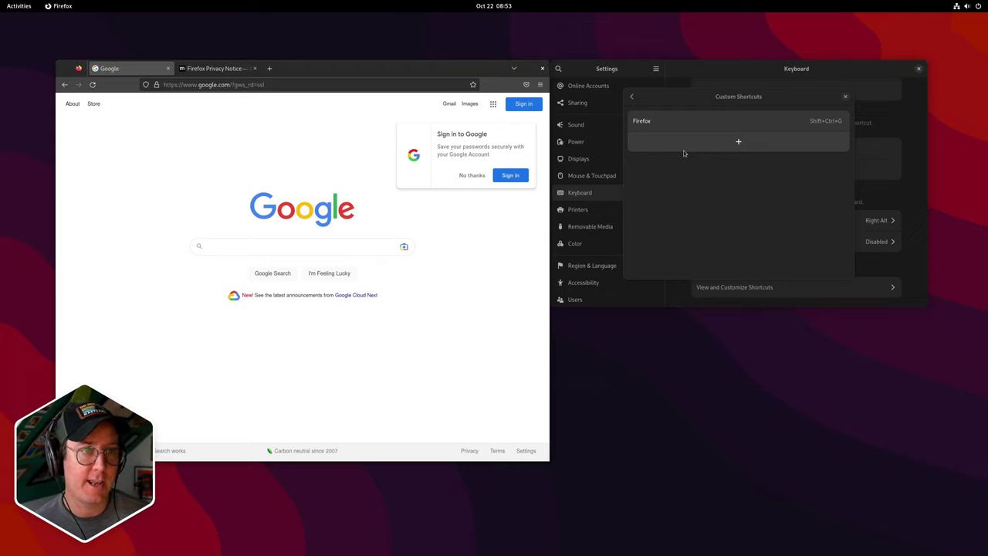
# Step: Leave the keyboard shortcuts, move the Settings window clear of Firefox, and close Settings
pyautogui.click(633, 97)
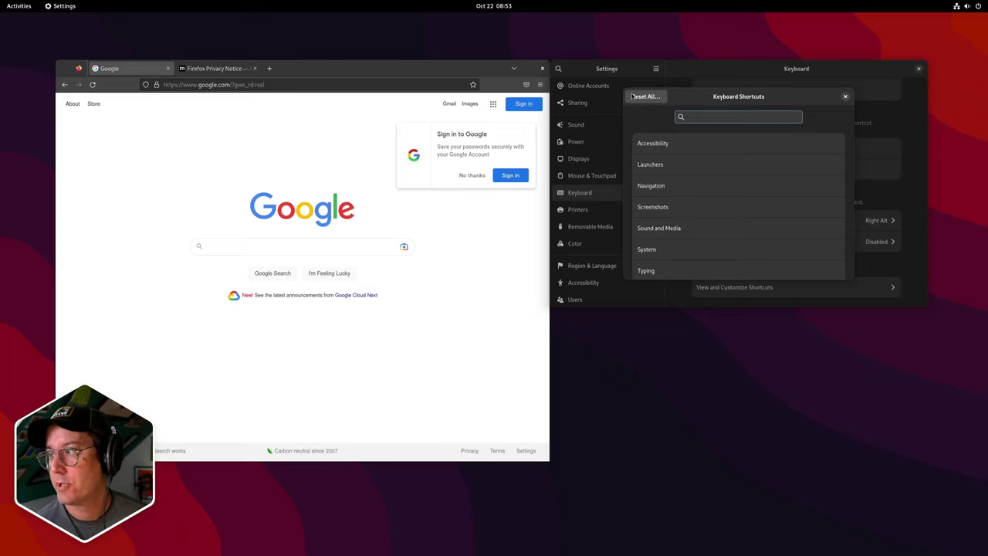
pyautogui.click(845, 96)
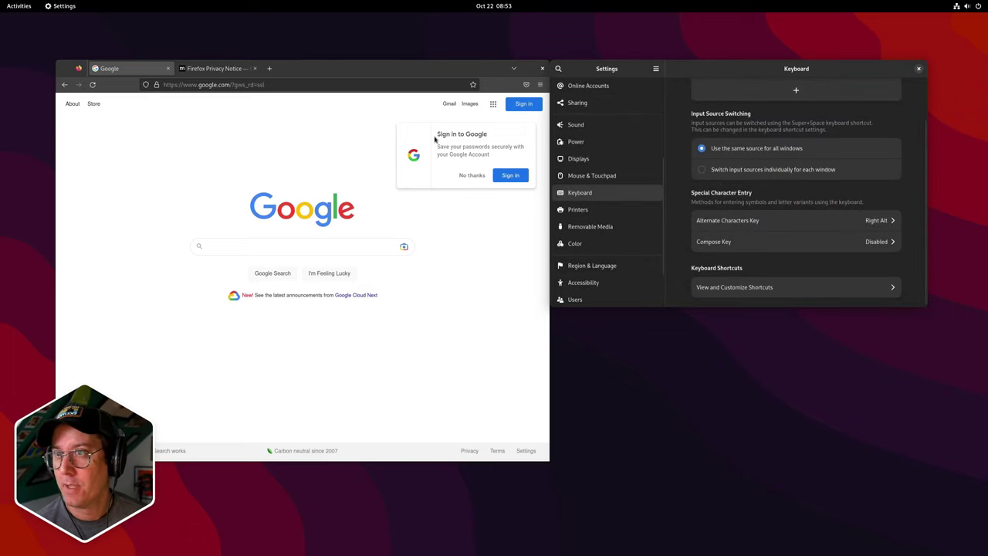
pyautogui.moveTo(682, 74); pyautogui.dragTo(711, 127)
pyautogui.scroll(4, 631, 232)
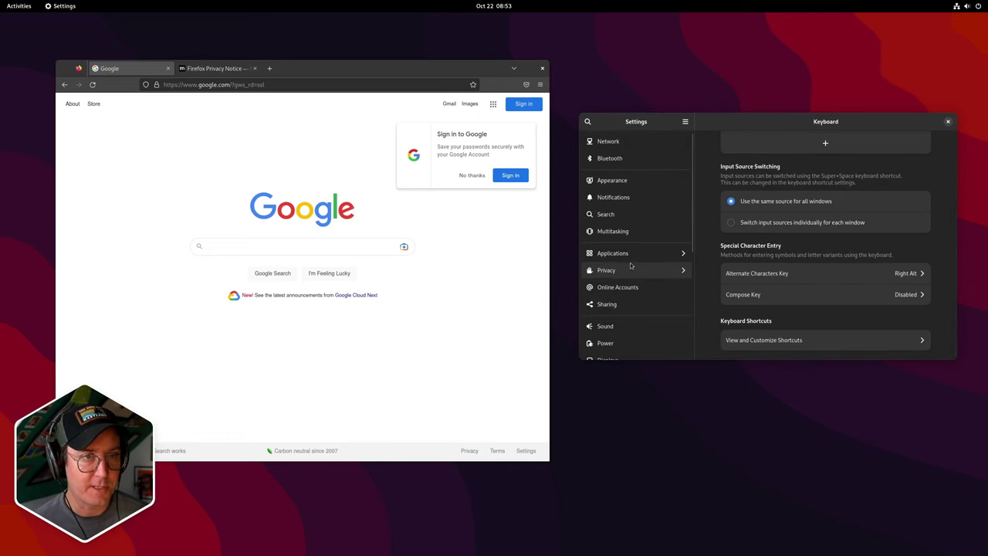
pyautogui.click(948, 122)
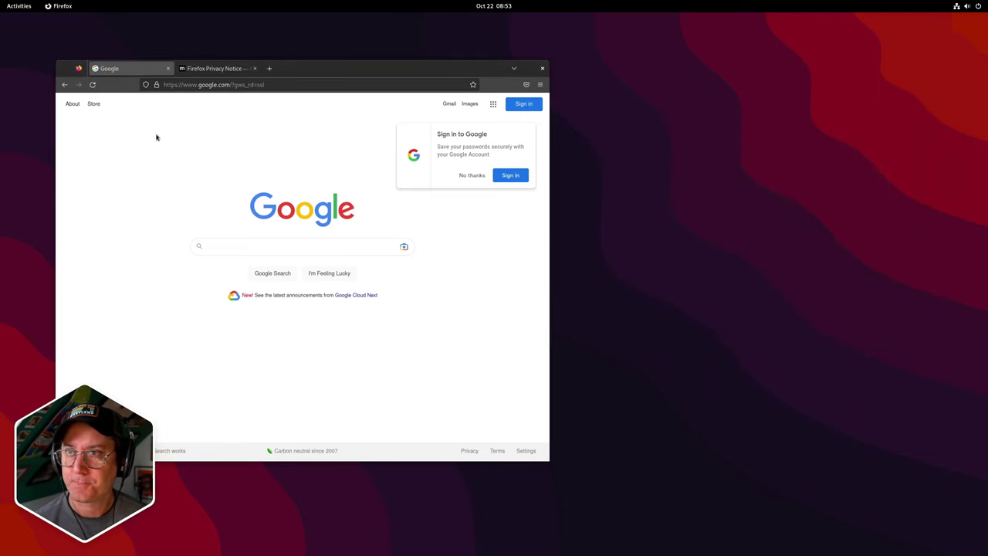
# Step: Search the overview for "file" to open Files, and move its window partly over Firefox and make it taller
pyautogui.click(19, 7)
pyautogui.write('file')
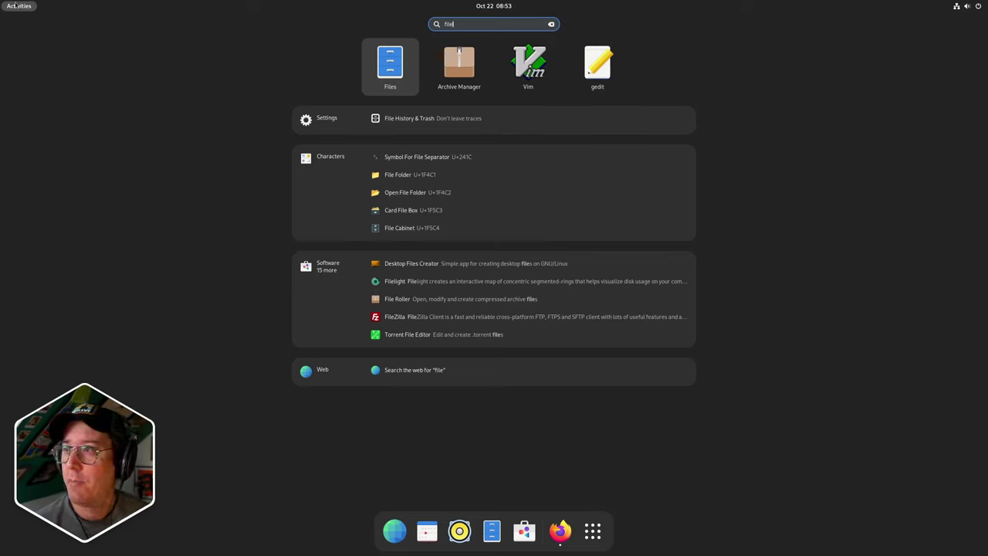
pyautogui.press('Return')
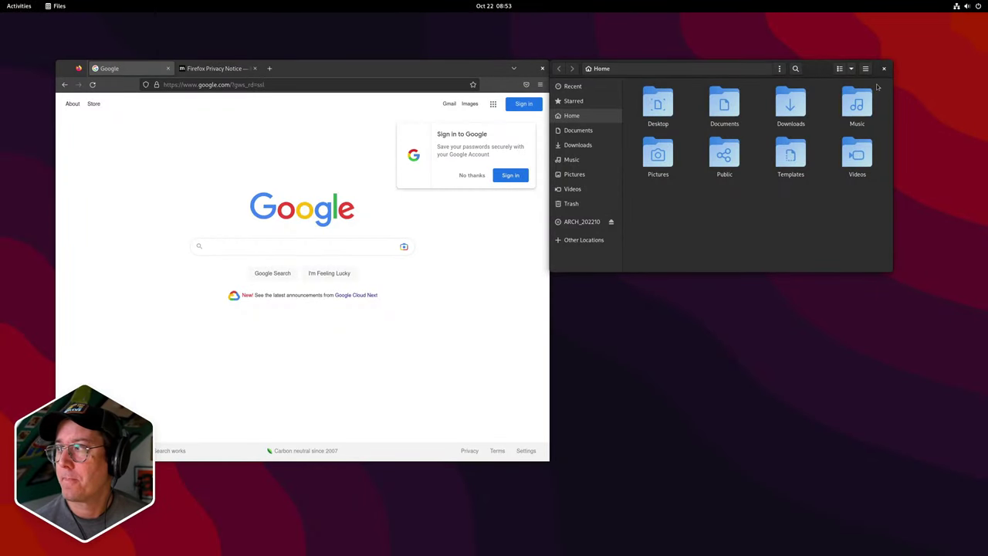
pyautogui.moveTo(821, 82); pyautogui.dragTo(770, 142)
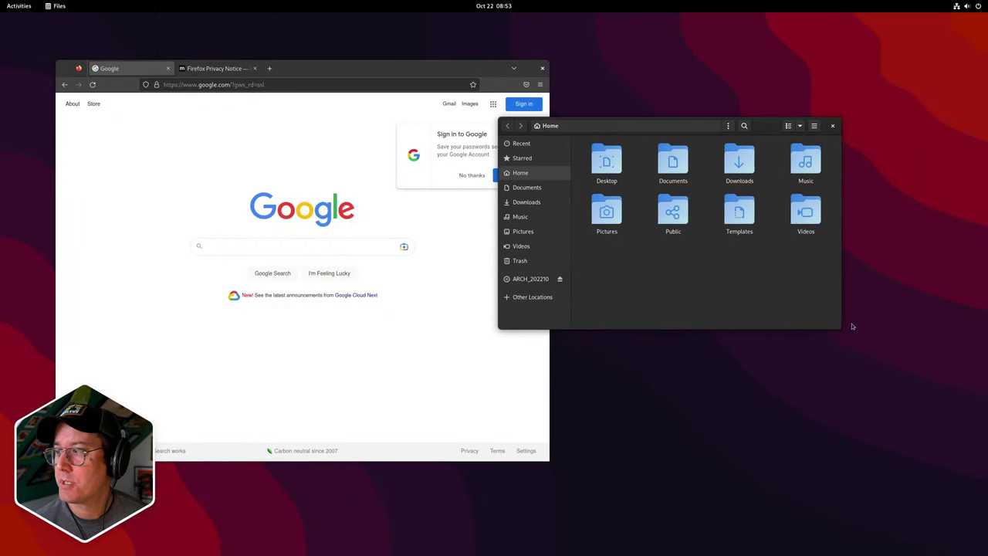
pyautogui.moveTo(840, 330); pyautogui.dragTo(835, 359)
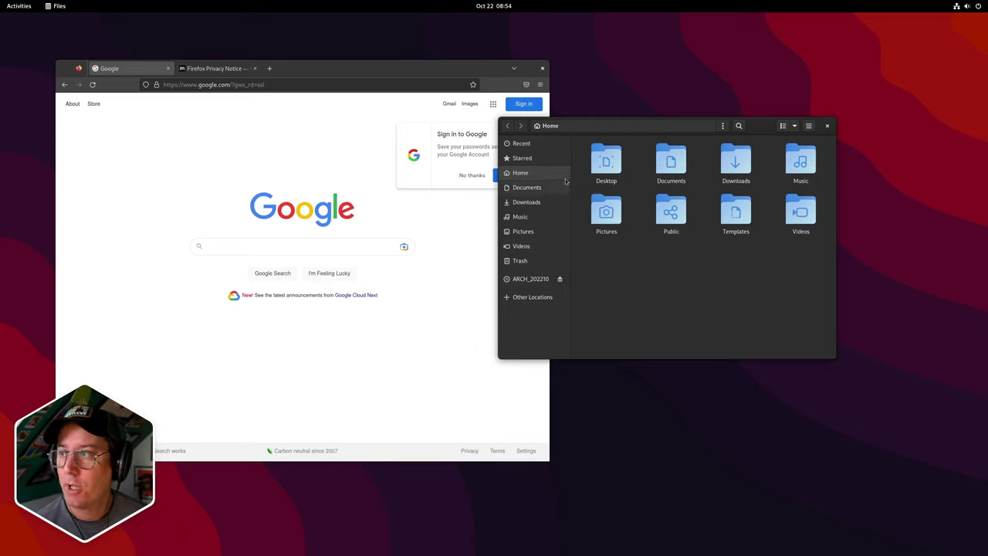
# Step: Search the overview for "term" to open Terminal, and place its window over the lower part of Files and Firefox
pyautogui.click(18, 5)
pyautogui.write('term')
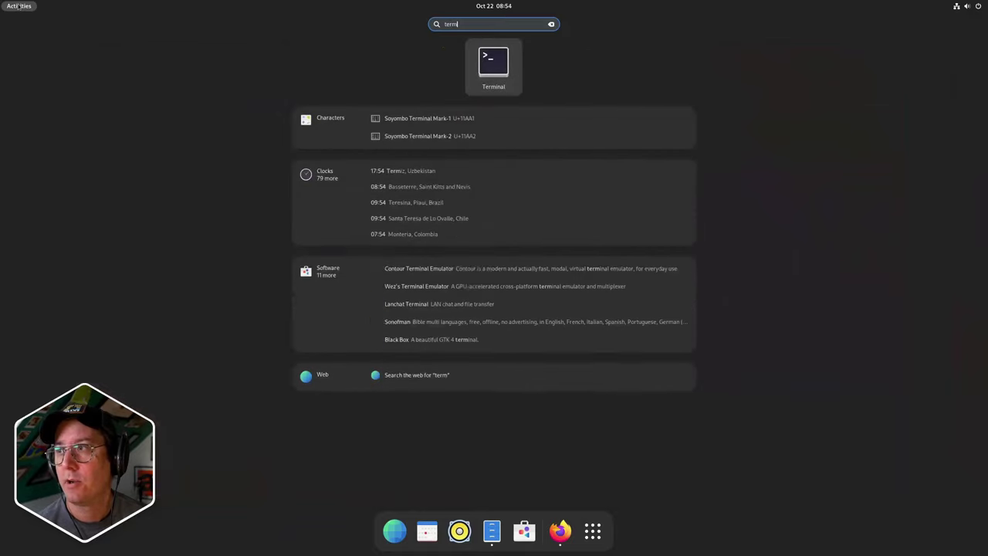
pyautogui.press('Return')
pyautogui.moveTo(163, 26); pyautogui.dragTo(591, 282)
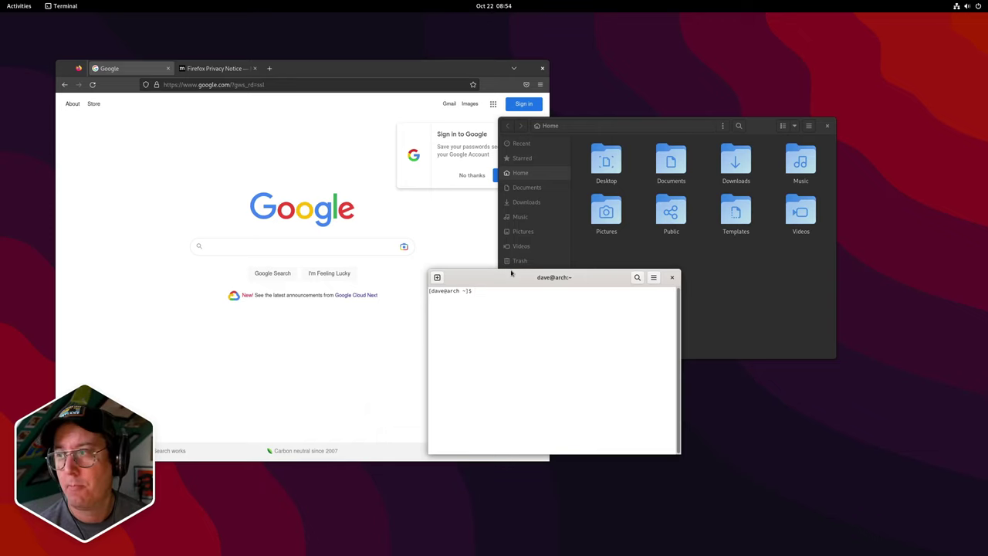
# Step: List the home folder's contents with ls and print the working directory with pwd
pyautogui.write('ls')
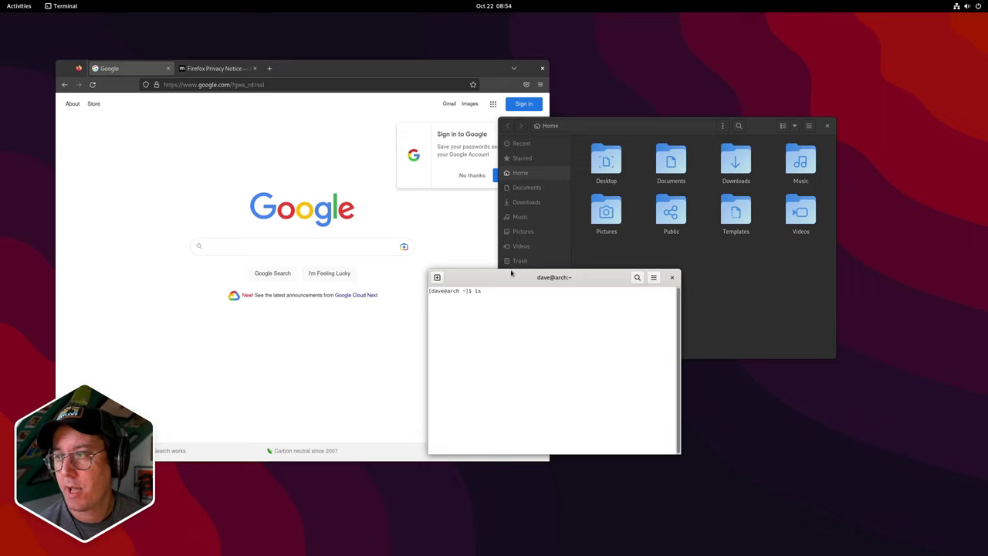
pyautogui.press('Return')
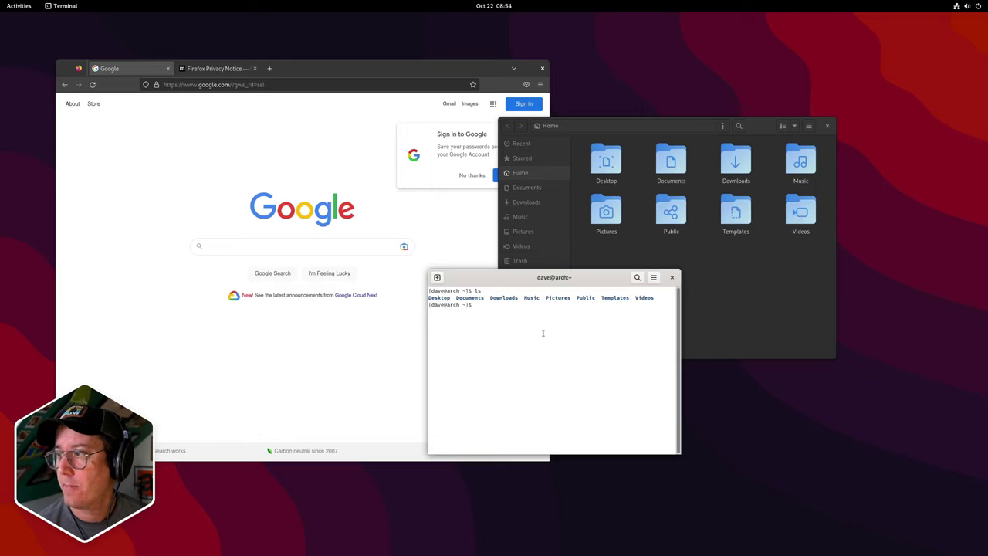
pyautogui.write('pwd')
pyautogui.press('Return')
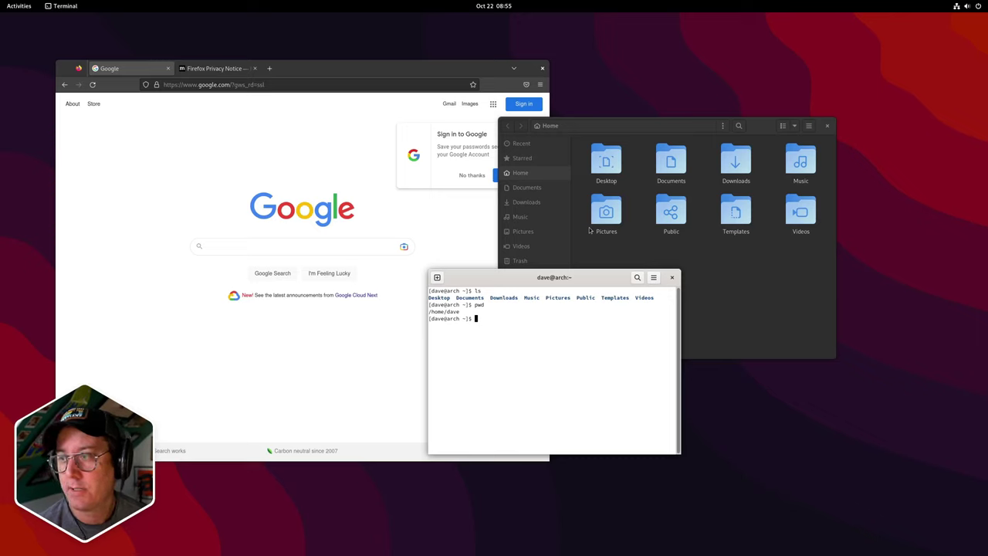
# Step: Change to the root directory with cd / and list its contents with ls
pyautogui.write('cd /')
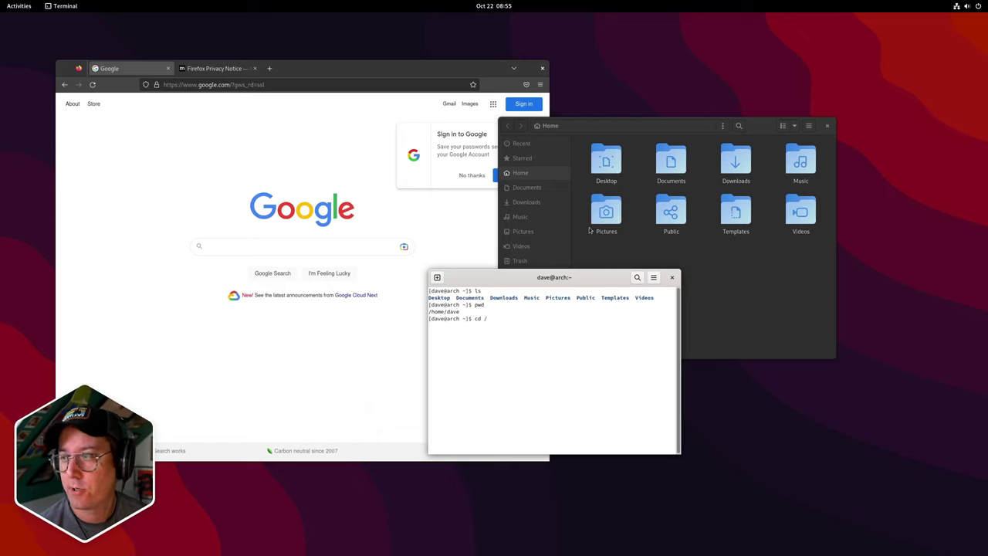
pyautogui.press('Return')
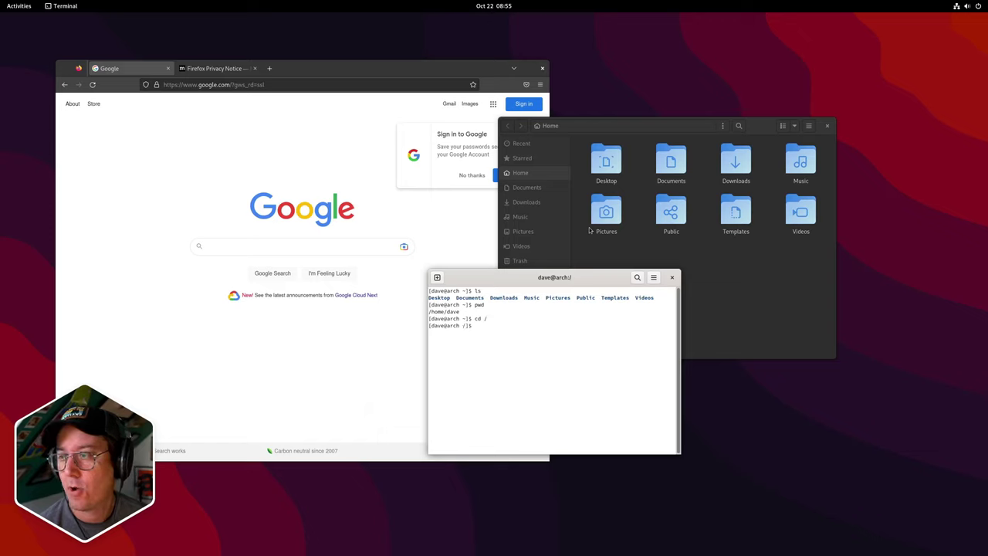
pyautogui.write('ls')
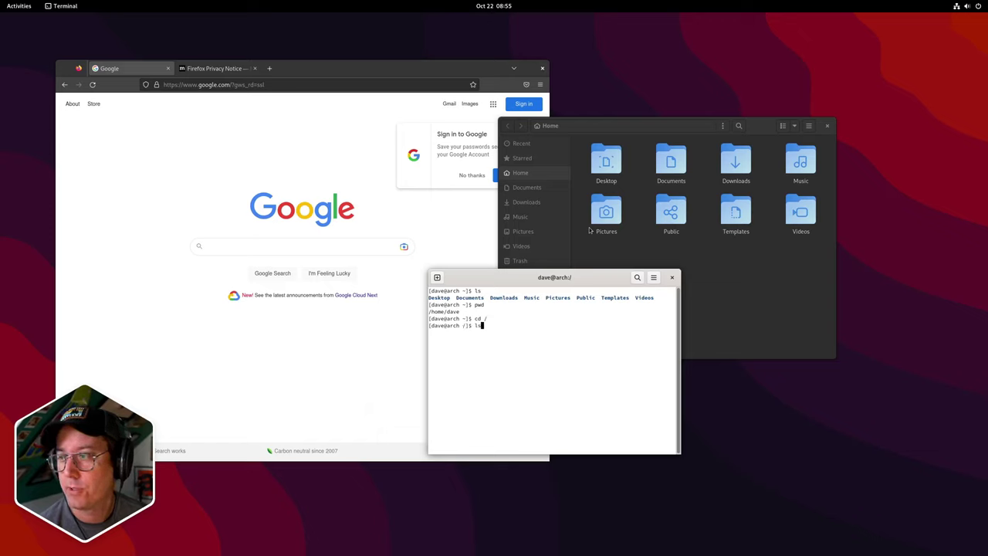
pyautogui.press('Return')
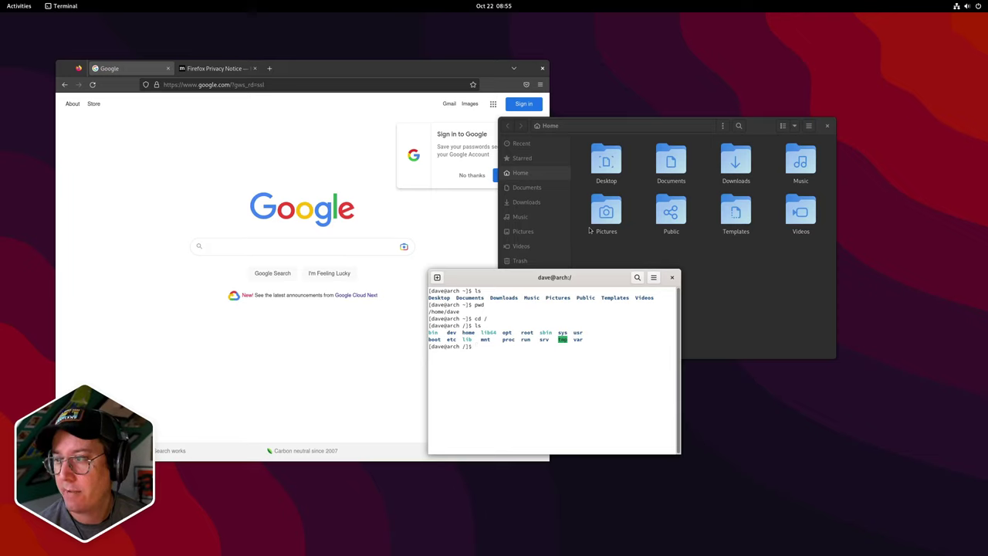
# Step: Enter the home directory with cd home, list its contents with ls, and change into the user's own folder
pyautogui.write('cd ')
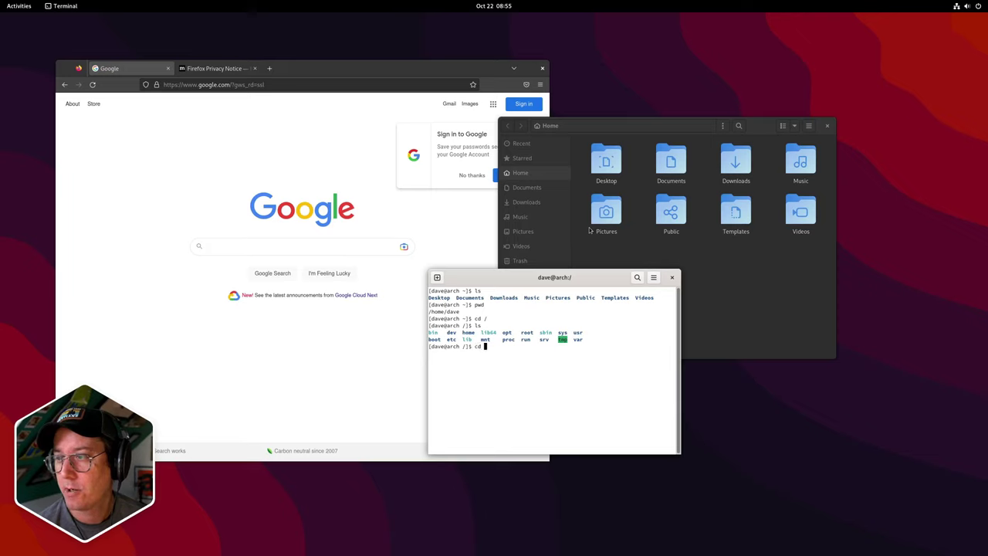
pyautogui.write('home')
pyautogui.press('Return')
pyautogui.write('ls')
pyautogui.press('Return')
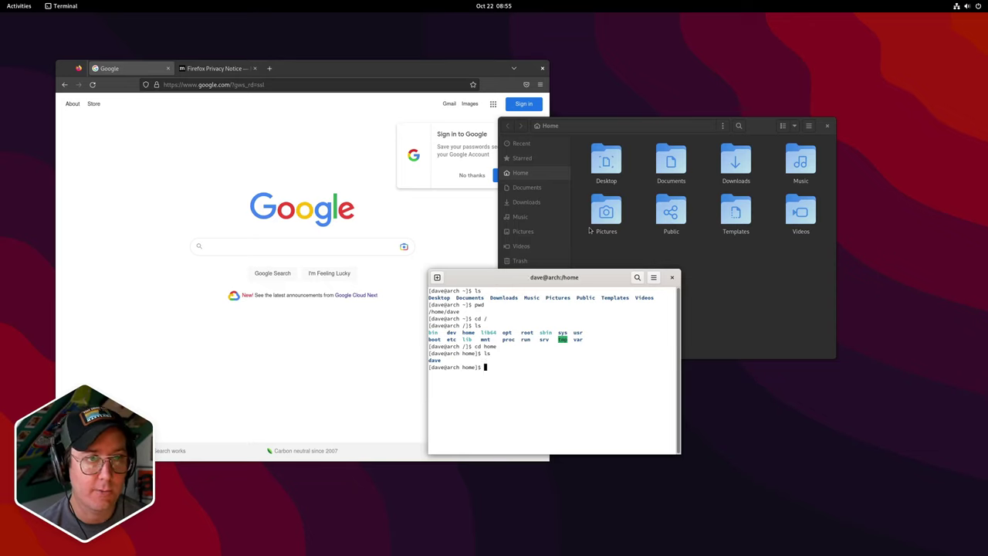
pyautogui.write('cd dave')
pyautogui.press('Return')
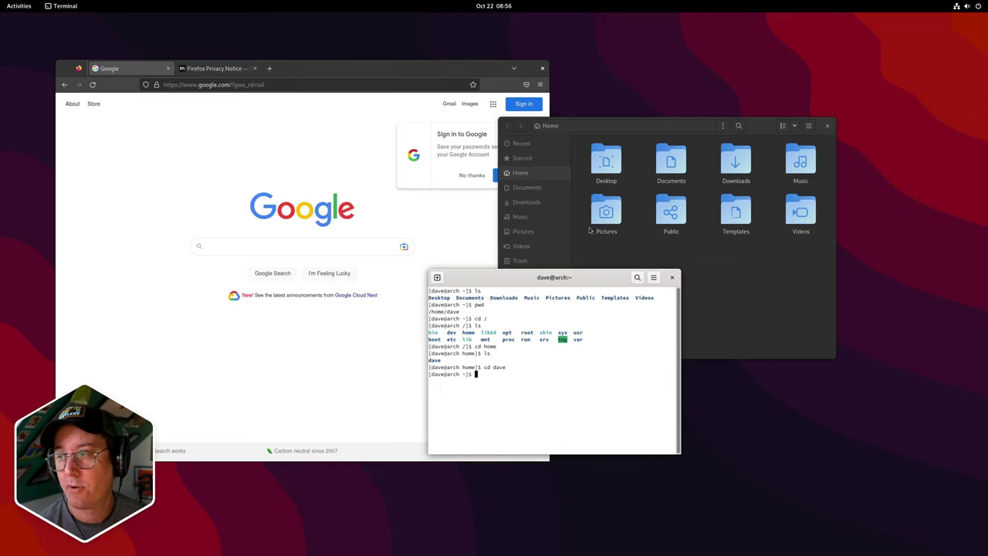
# Step: Look up the path of the Firefox executable with which firefox
pyautogui.write('which')
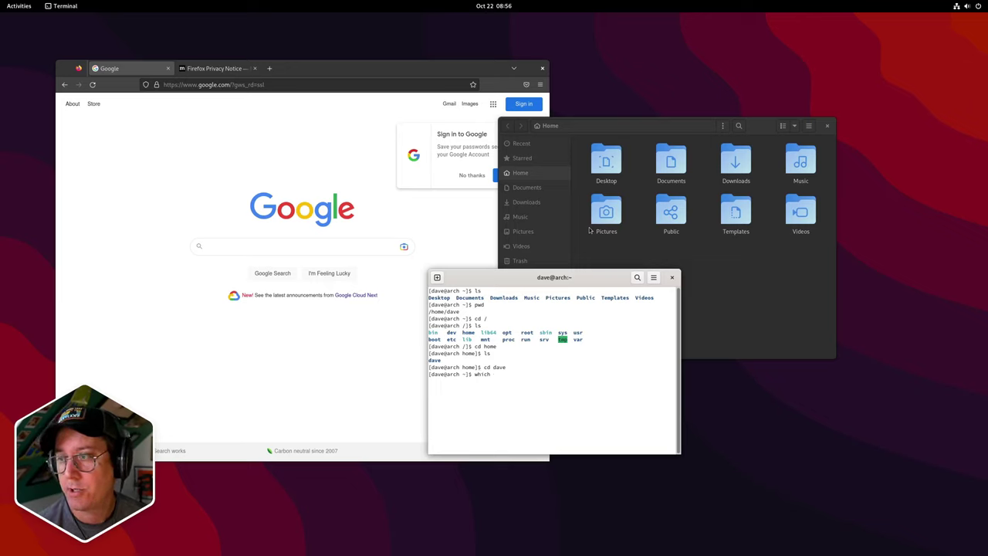
pyautogui.write(' firefox')
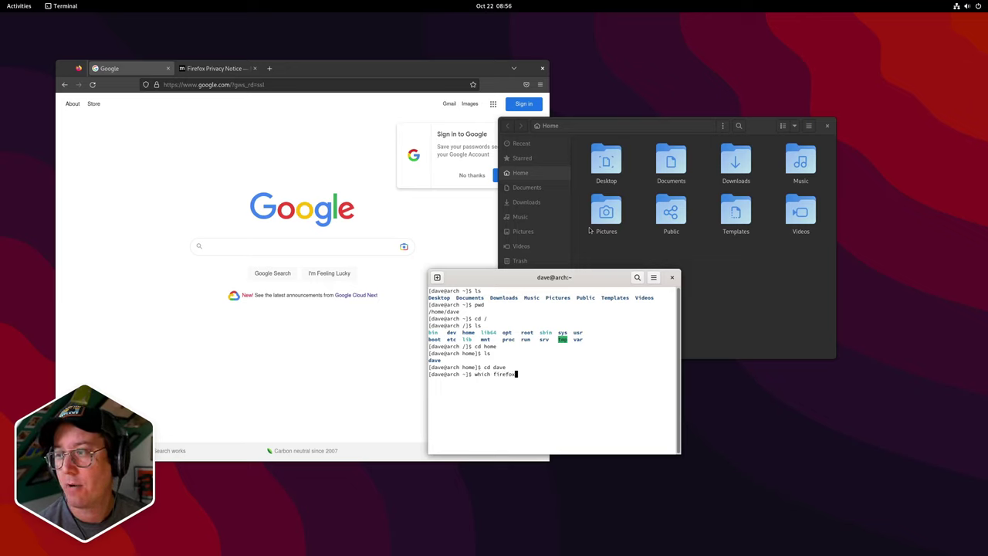
pyautogui.press('Return')
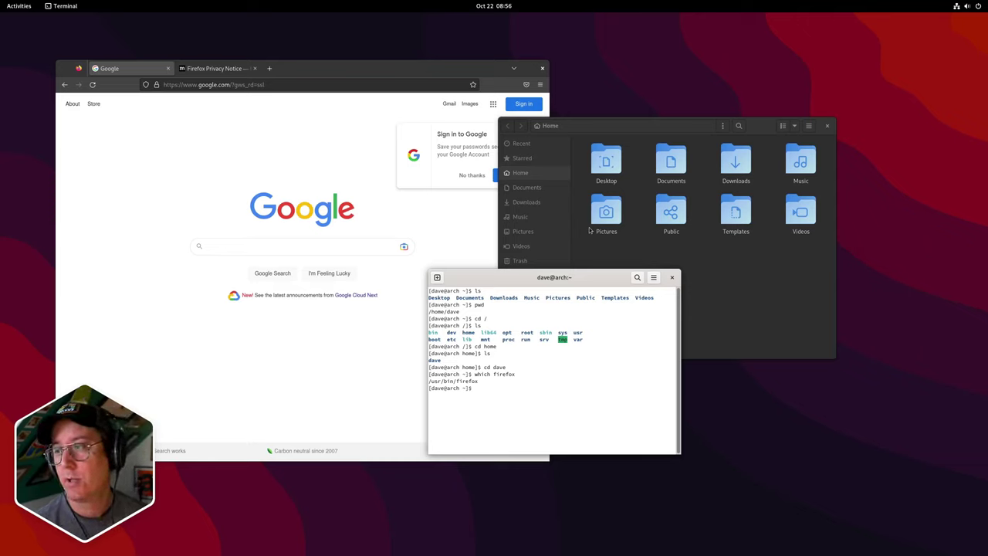
# Step: Look up the path of the Calendar executable with which gnome-calendar
pyautogui.write('which gno')
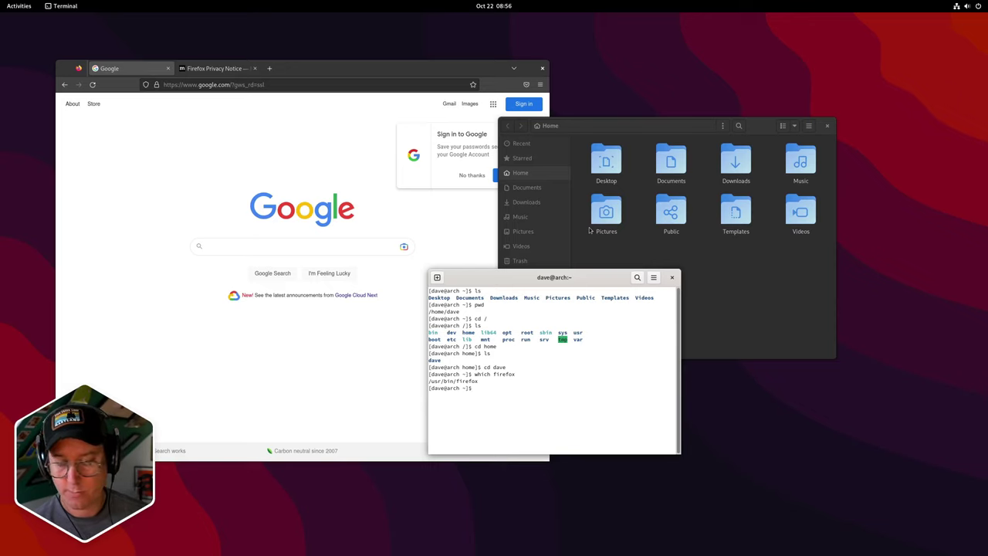
pyautogui.write('me')
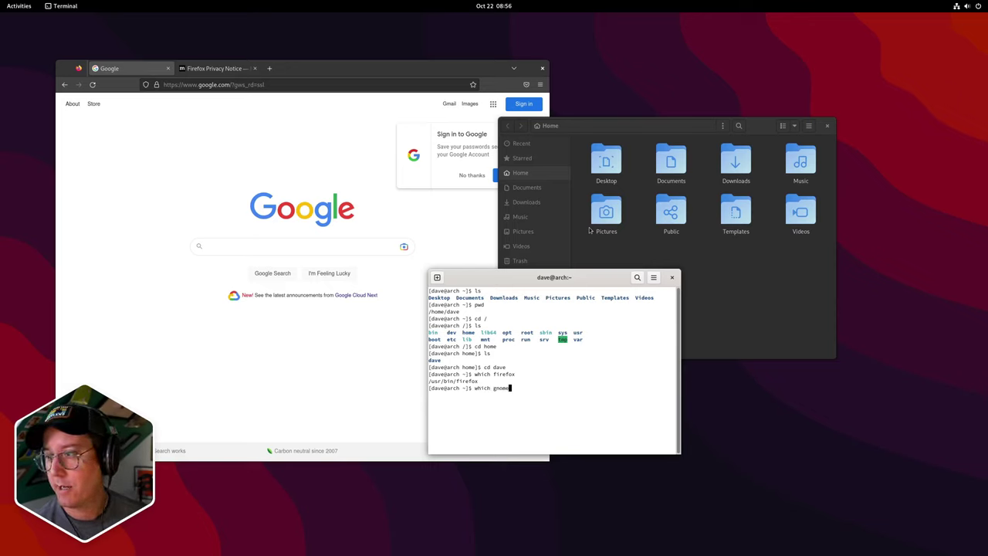
pyautogui.write('-ca')
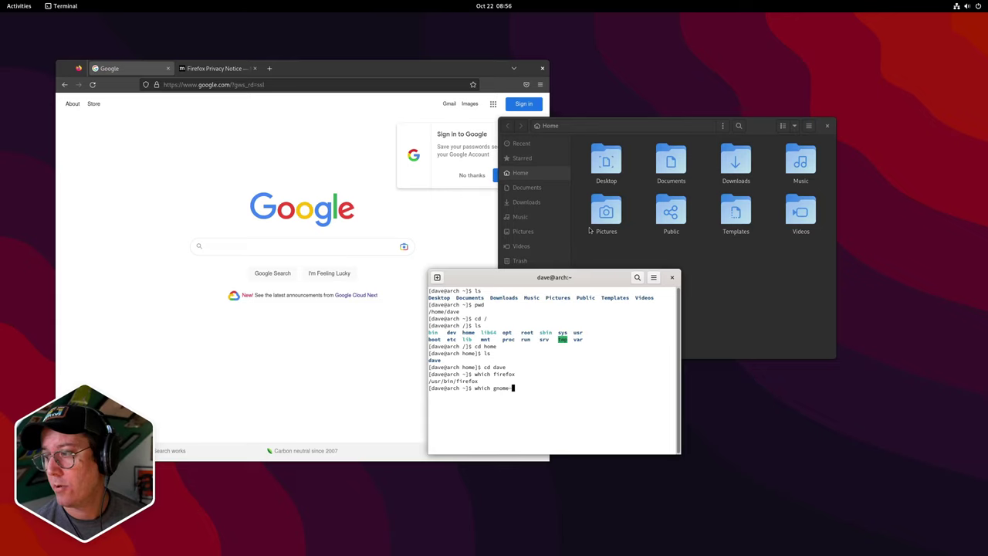
pyautogui.press('BackSpace')
pyautogui.press('BackSpace')
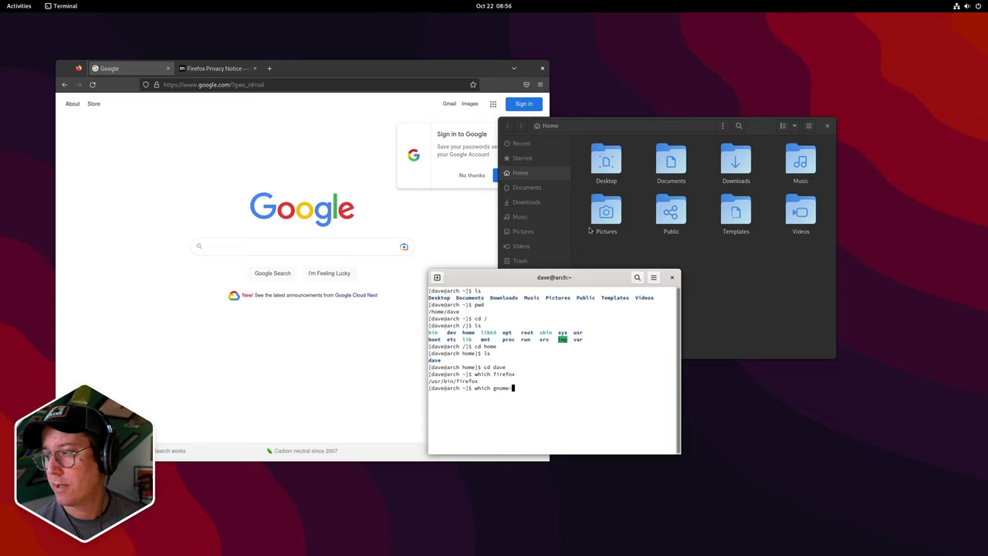
pyautogui.write('calendar')
pyautogui.press('Return')
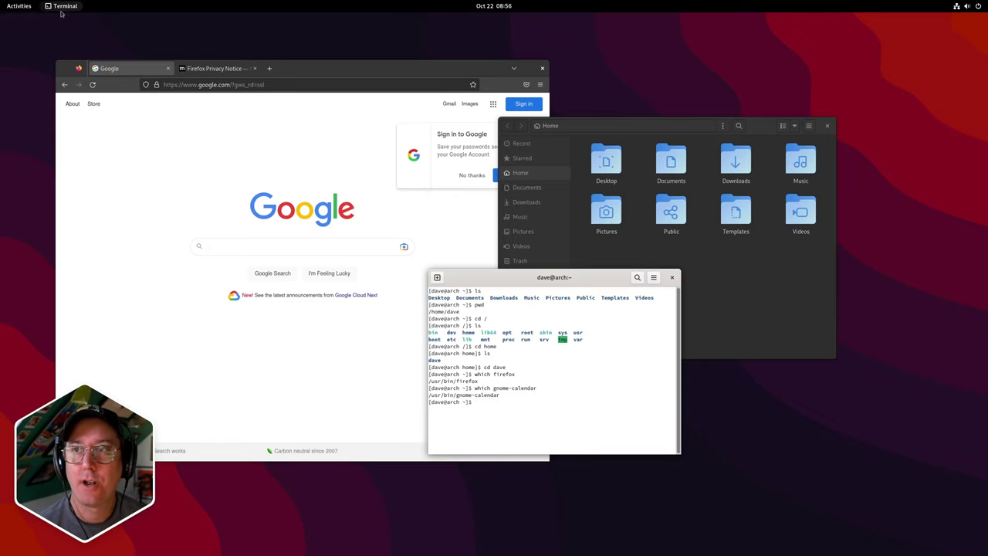
# Step: Search the overview for "cal", clear the search, and return to the Terminal window
pyautogui.click(23, 7)
pyautogui.write('c')
pyautogui.press('BackSpace')
pyautogui.write('cal')
pyautogui.press('Escape')
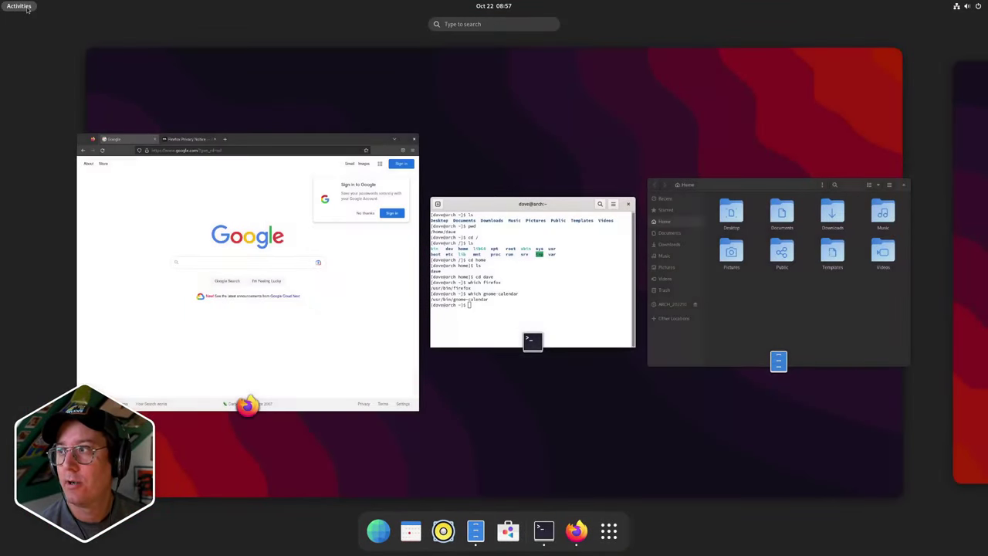
pyautogui.click(541, 226)
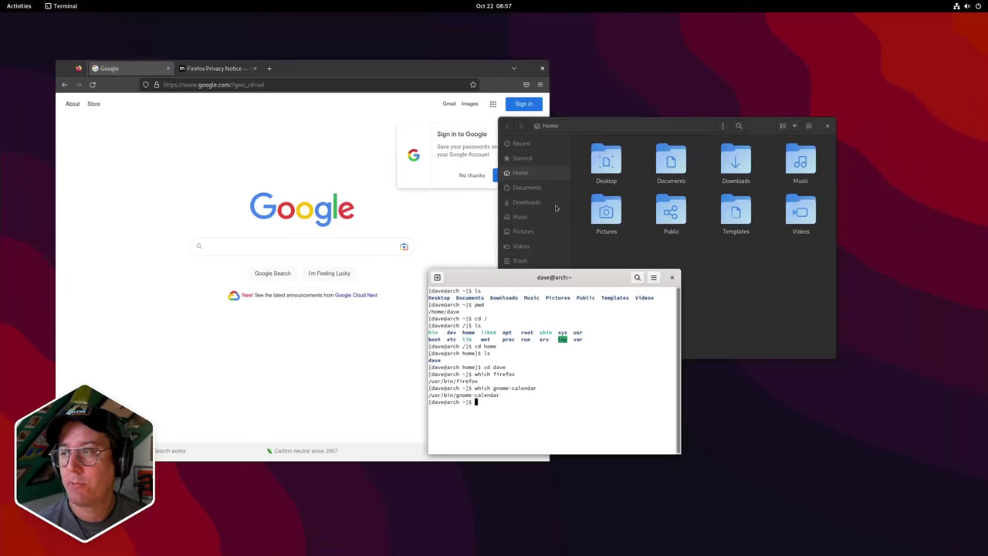
# Step: Launch Calendar from the command line with gnome-calendar, and close its window
pyautogui.write('gnome-cale')
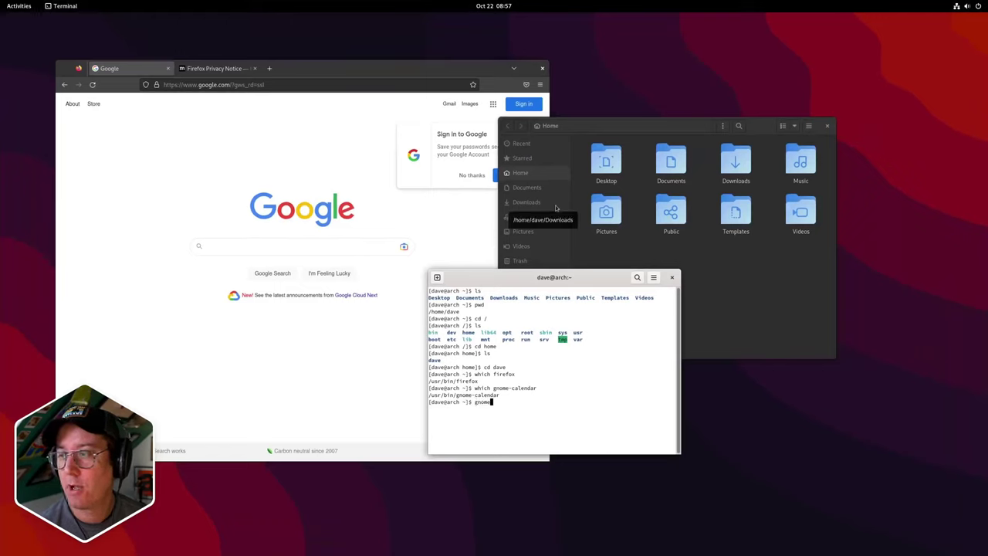
pyautogui.write('ndar')
pyautogui.press('Return')
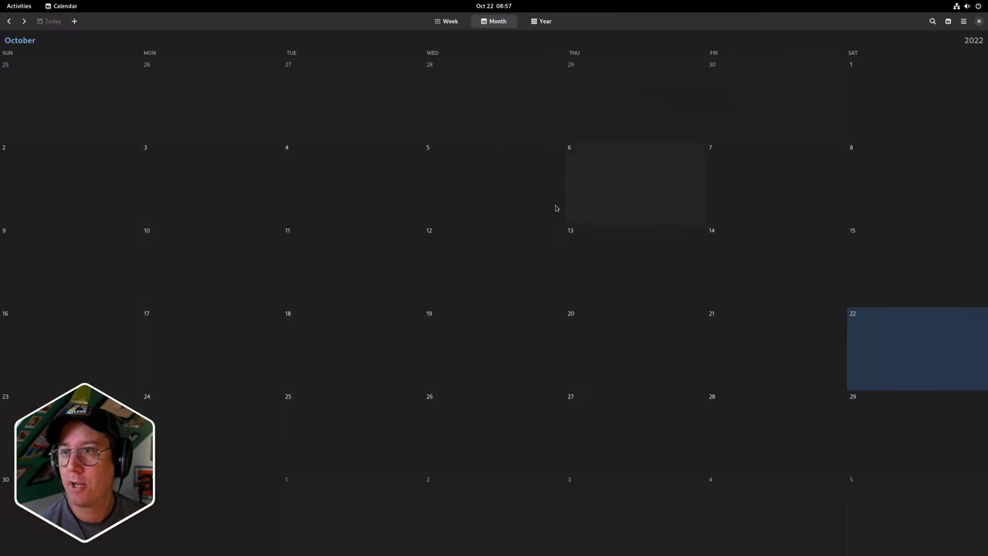
pyautogui.click(979, 22)
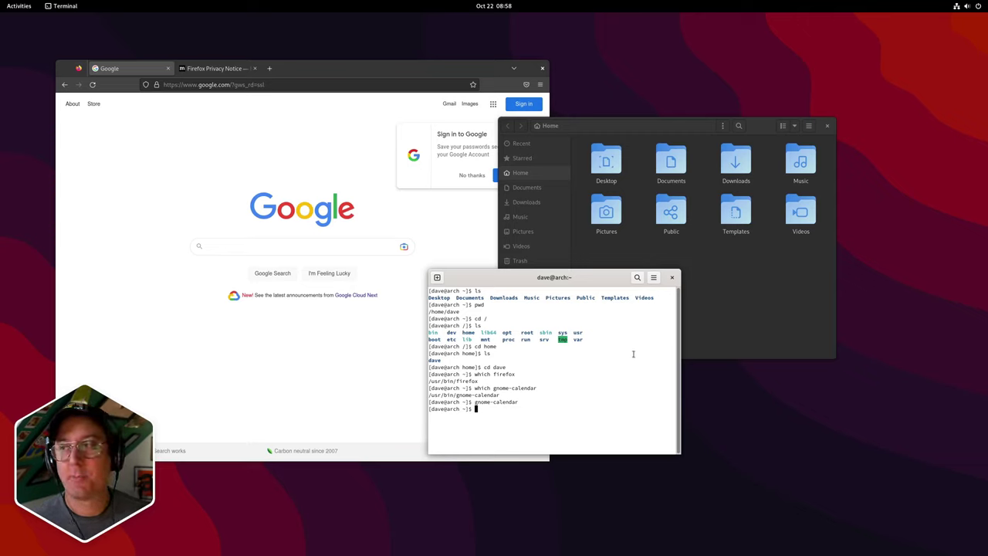
# Step: Switch to Firefox, search Google for "gnome extensions", and open the GNOME Shell Extensions site
pyautogui.click(316, 243)
pyautogui.write('gnome ')
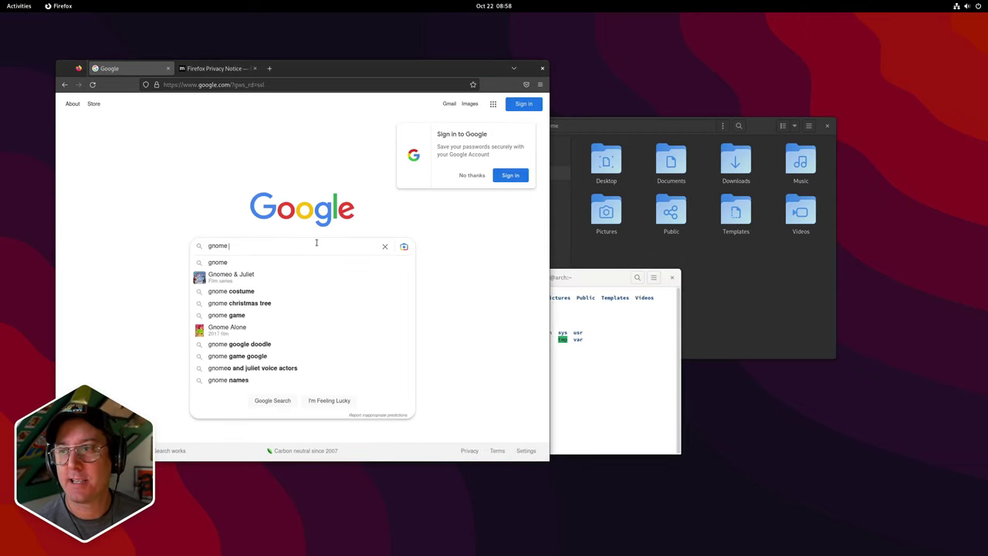
pyautogui.write('extensions')
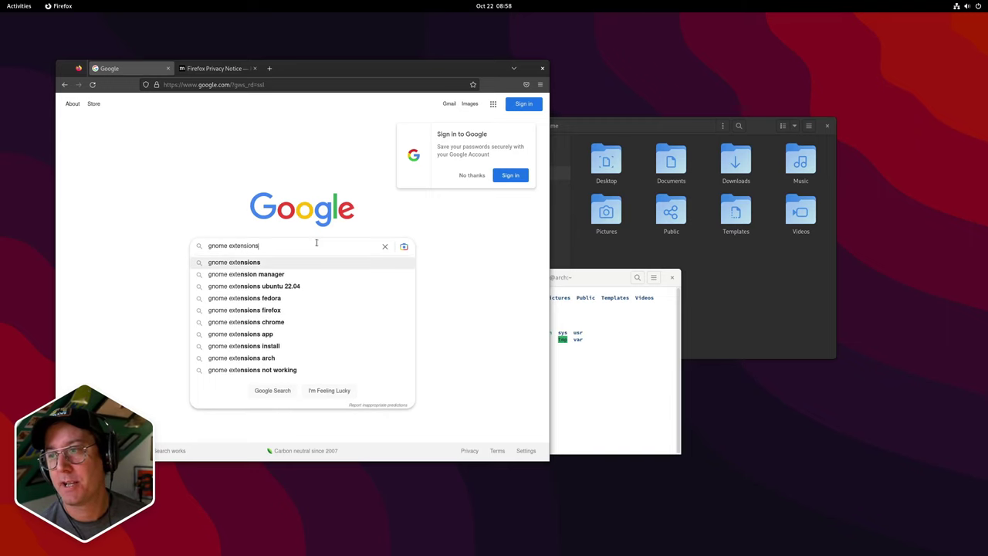
pyautogui.press('Return')
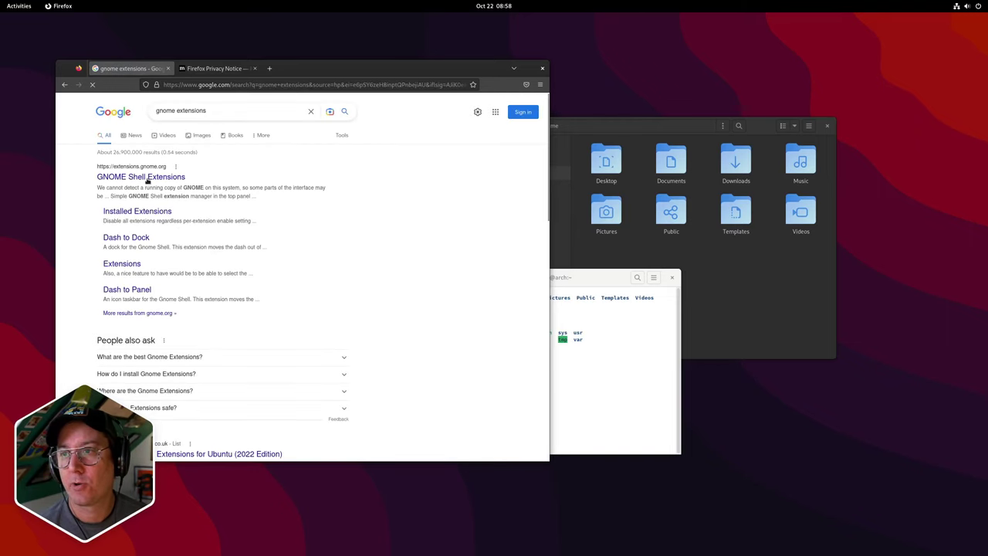
pyautogui.click(158, 177)
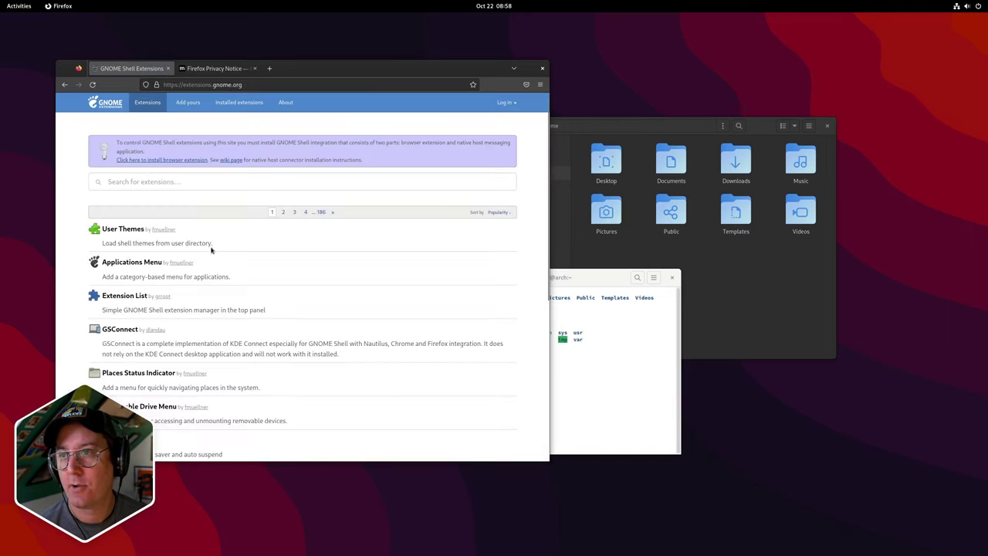
# Step: Browse the list of popular extensions, open the OpenWeather page, and enlarge its screenshot
pyautogui.scroll(-2, 155, 251)
pyautogui.scroll(-5, 155, 252)
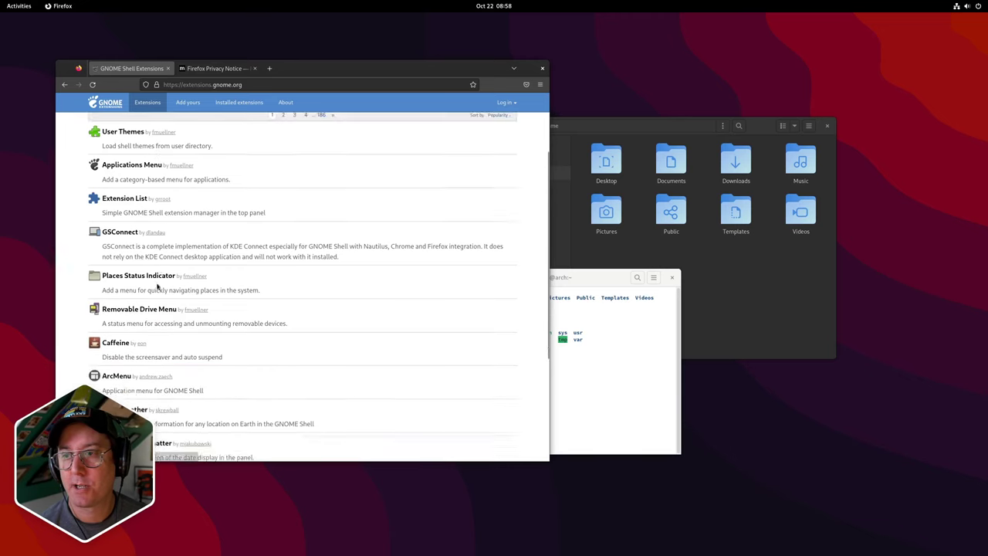
pyautogui.scroll(5, 154, 282)
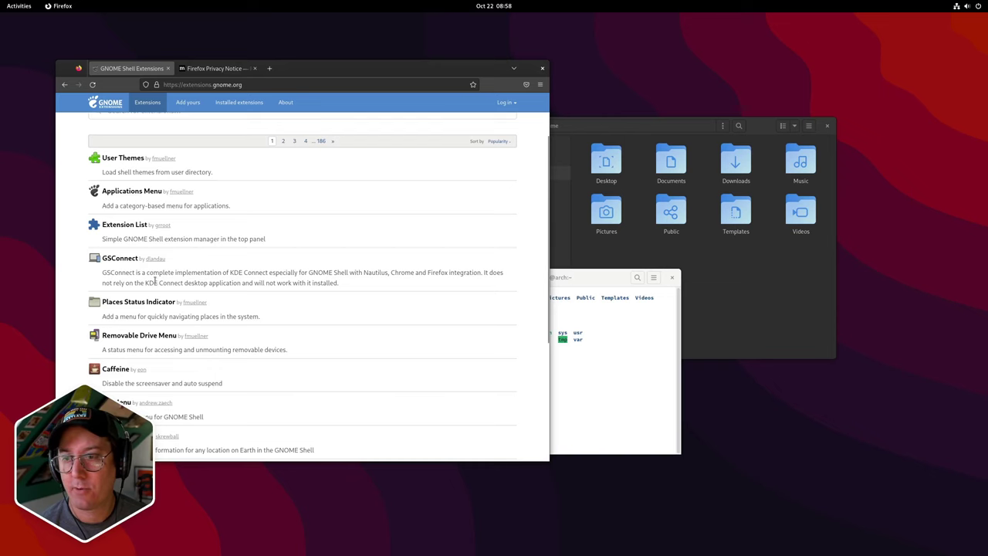
pyautogui.scroll(-3, 155, 283)
pyautogui.scroll(1, 154, 308)
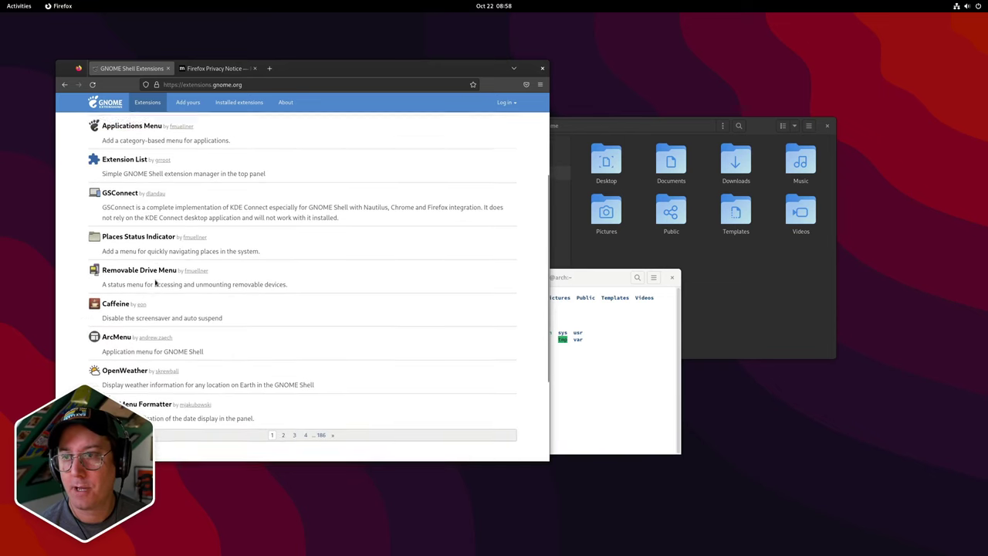
pyautogui.click(128, 395)
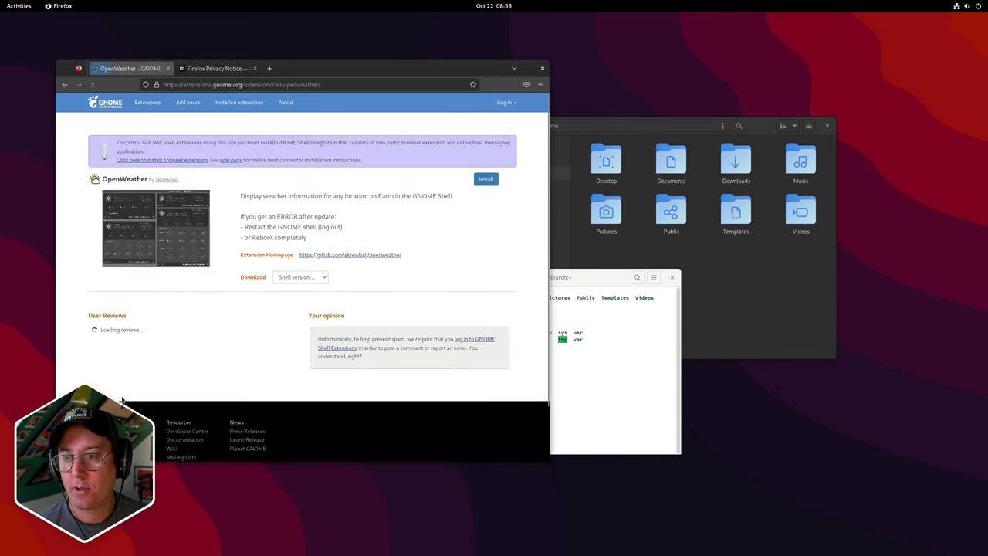
pyautogui.click(173, 235)
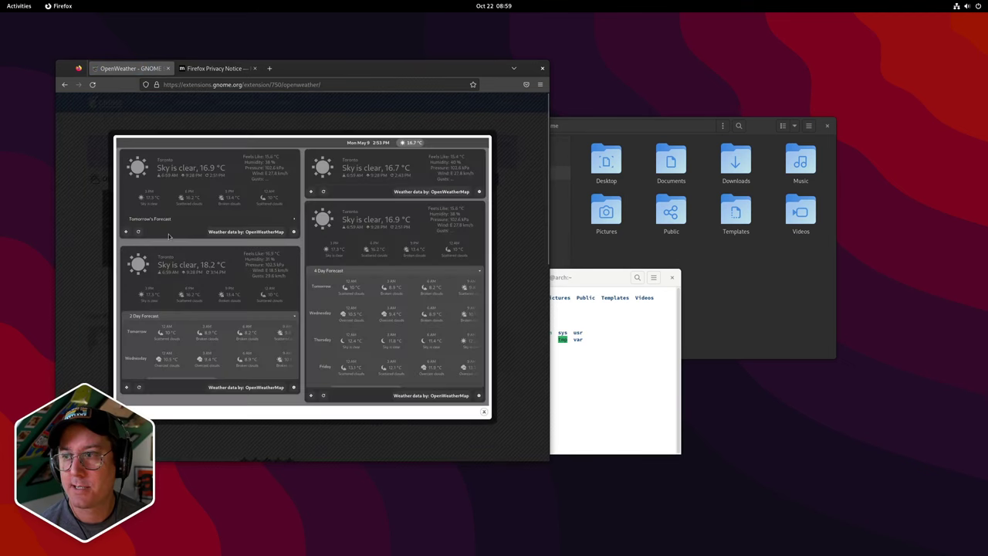
# Step: Set the desktop's weather location to Annapolis, United States, close Weather, and reopen the calendar popover to view the forecast
pyautogui.click(494, 7)
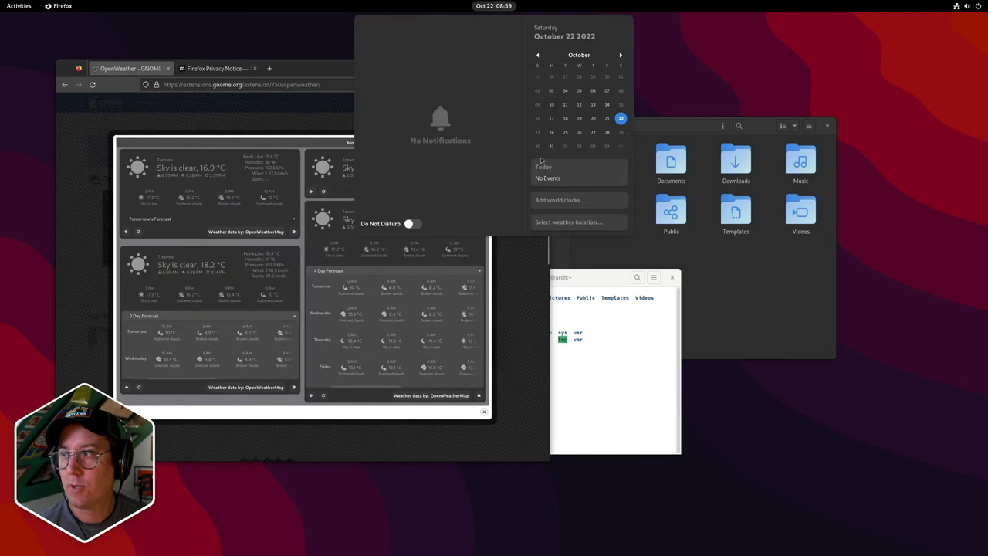
pyautogui.click(549, 223)
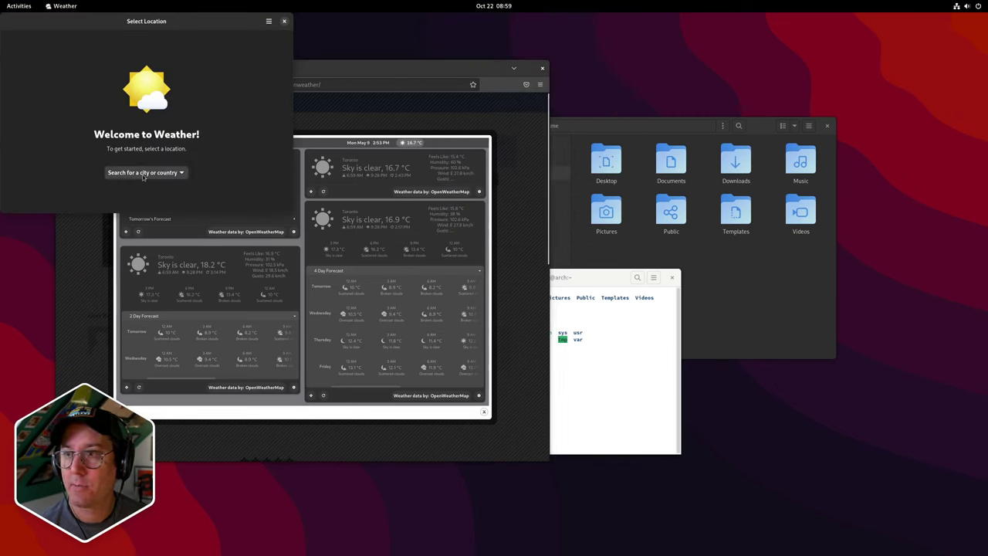
pyautogui.click(144, 173)
pyautogui.write('annapol')
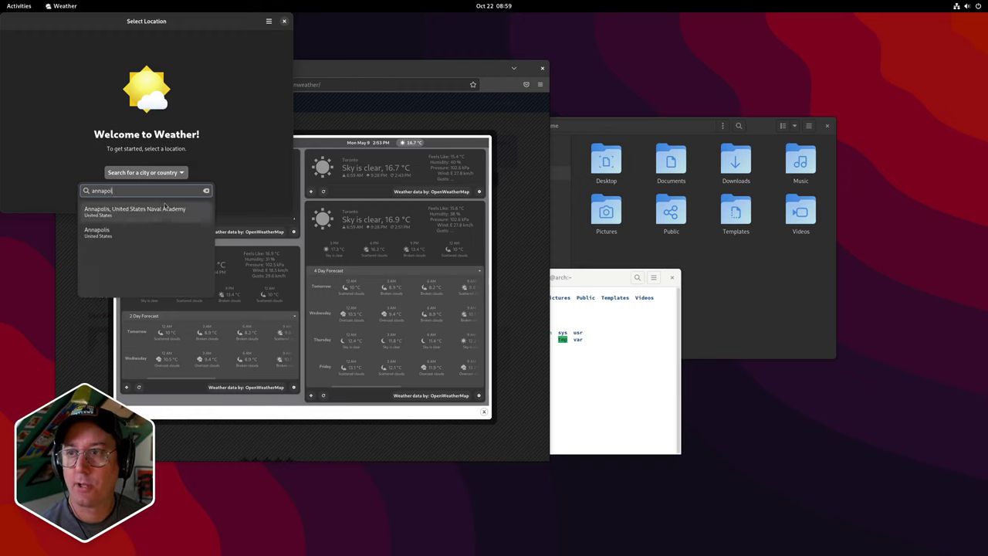
pyautogui.click(100, 231)
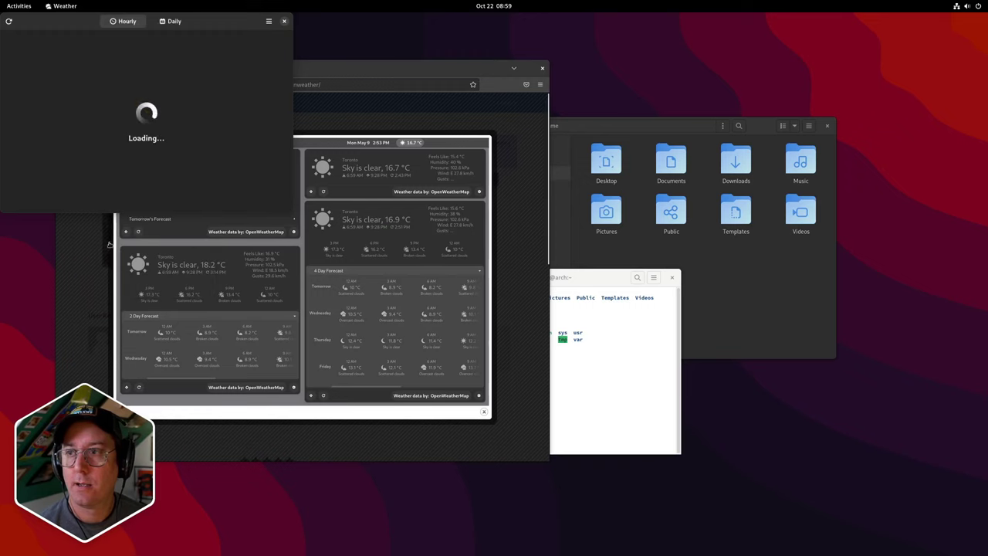
pyautogui.click(283, 21)
pyautogui.click(494, 5)
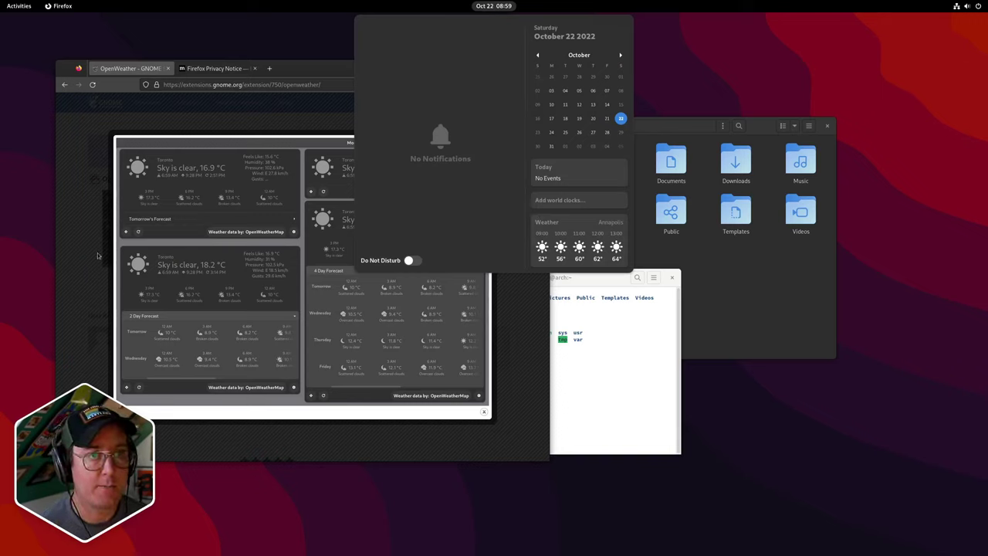
pyautogui.moveTo(498, 4)
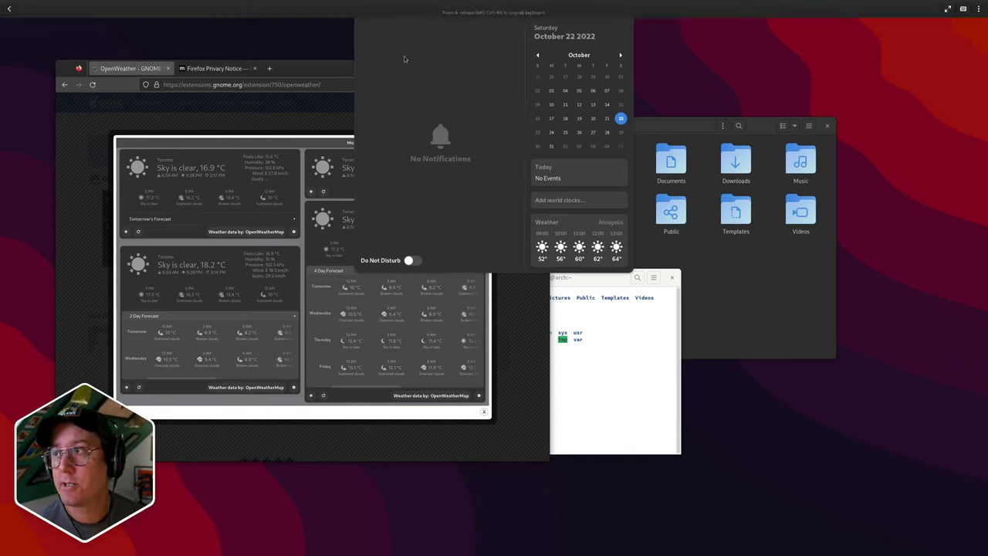
# Step: Leave the forecast and enlarged OpenWeather screenshot for the GNOME extensions list, and move the Files window lower on the desktop
pyautogui.click(174, 164)
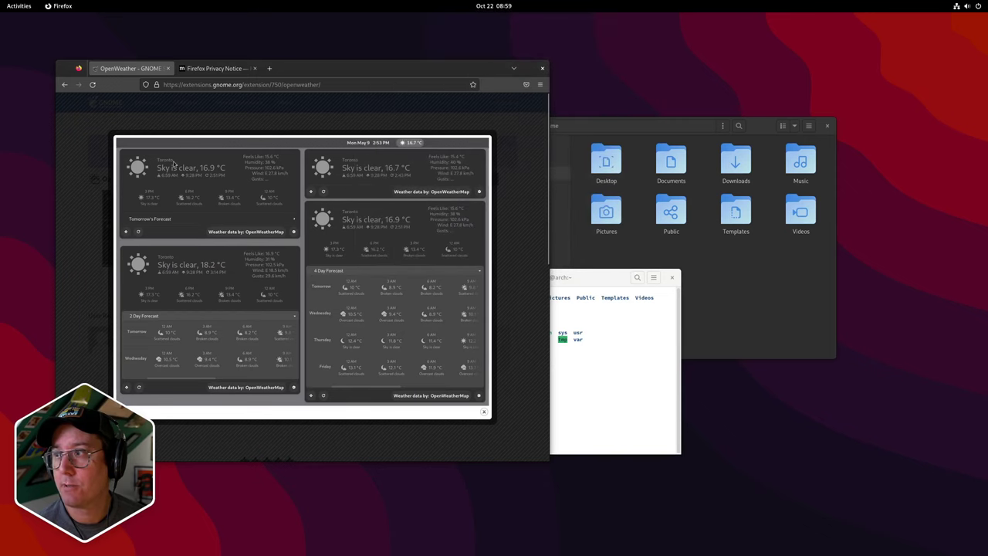
pyautogui.click(201, 122)
pyautogui.click(64, 85)
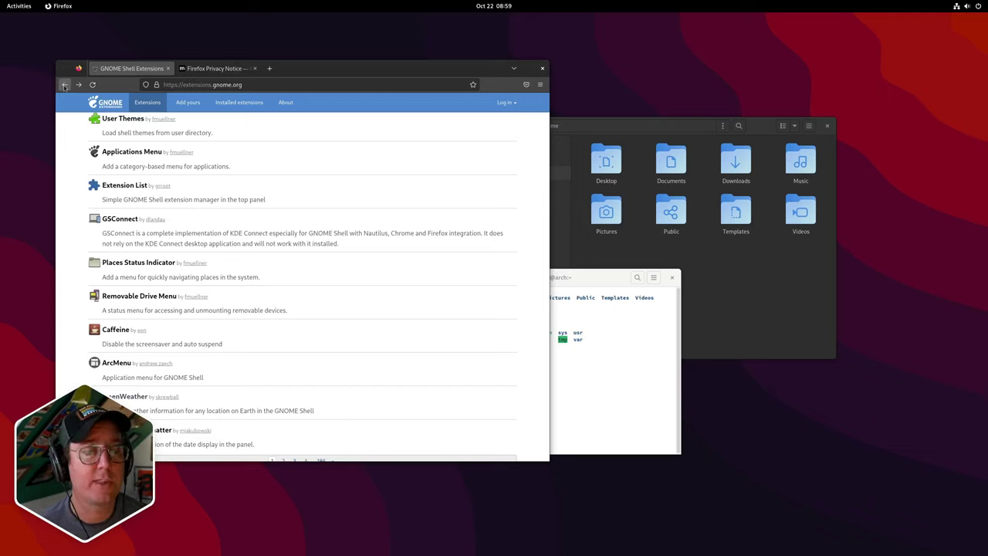
pyautogui.click(561, 135)
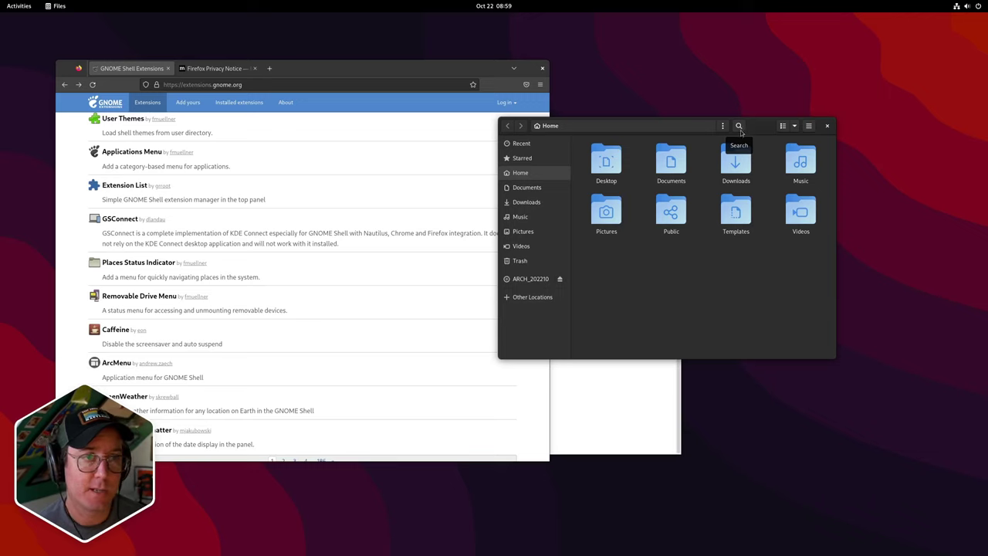
pyautogui.moveTo(756, 128); pyautogui.dragTo(730, 205)
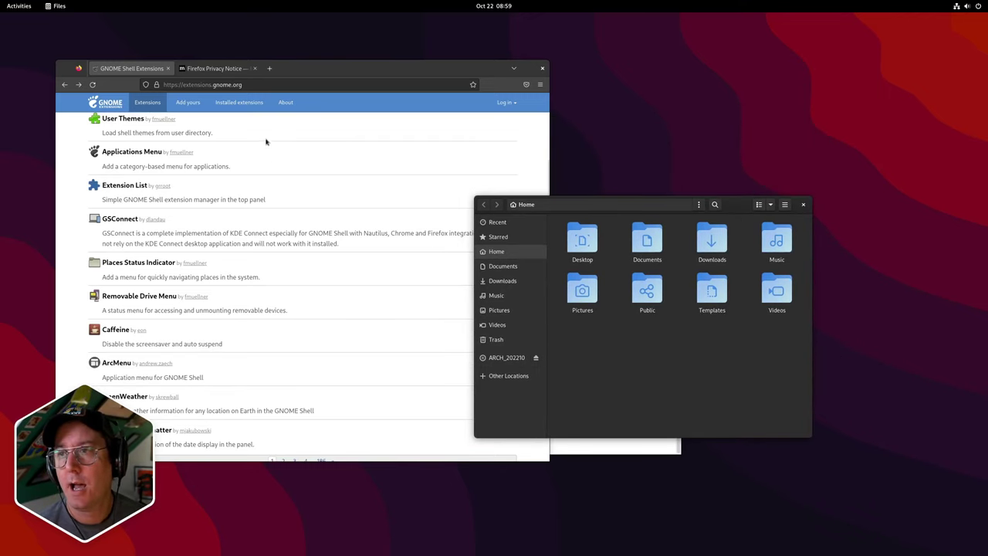
# Step: Browse the list of popular extensions in Firefox and open the OpenWeather page again
pyautogui.click(324, 112)
pyautogui.scroll(3, 210, 154)
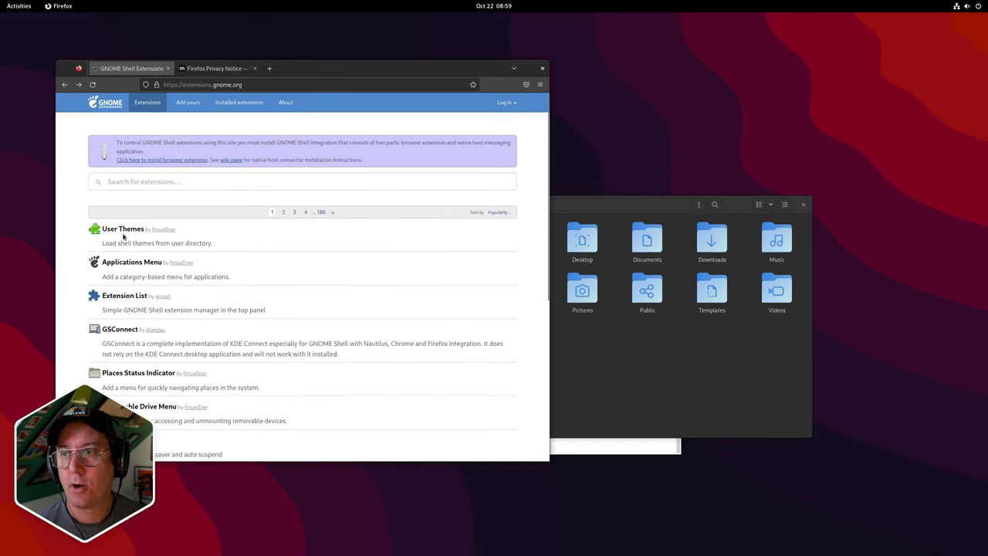
pyautogui.scroll(-5, 122, 231)
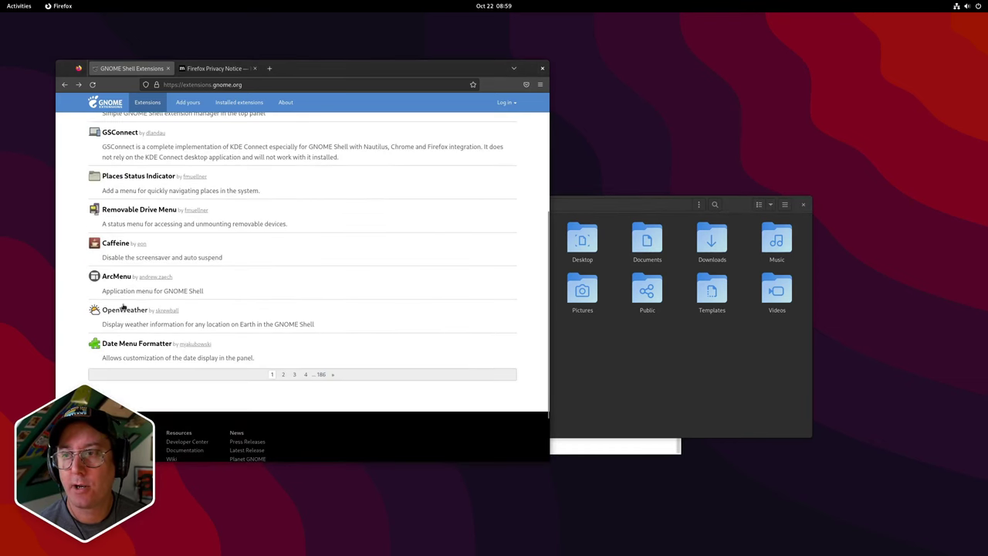
pyautogui.scroll(2, 107, 266)
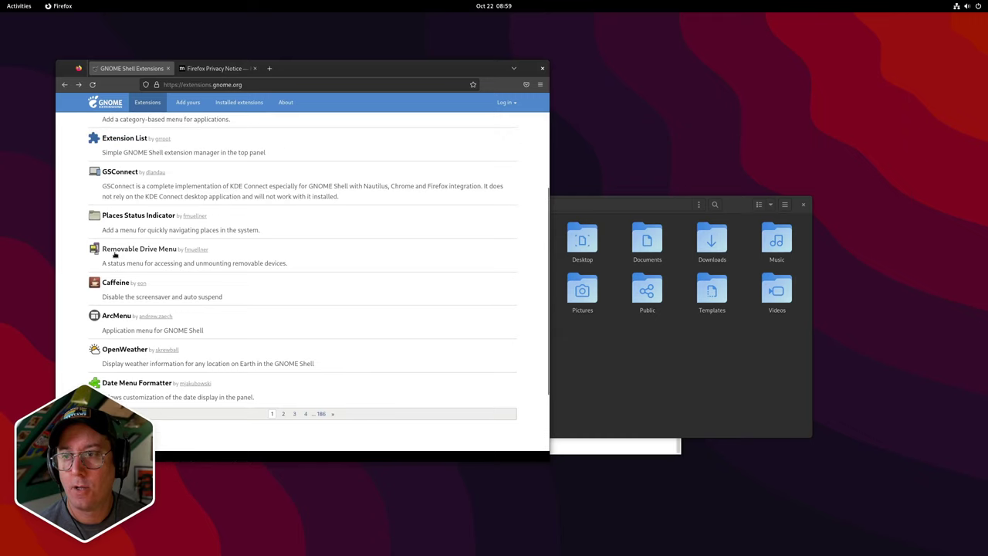
pyautogui.click(136, 388)
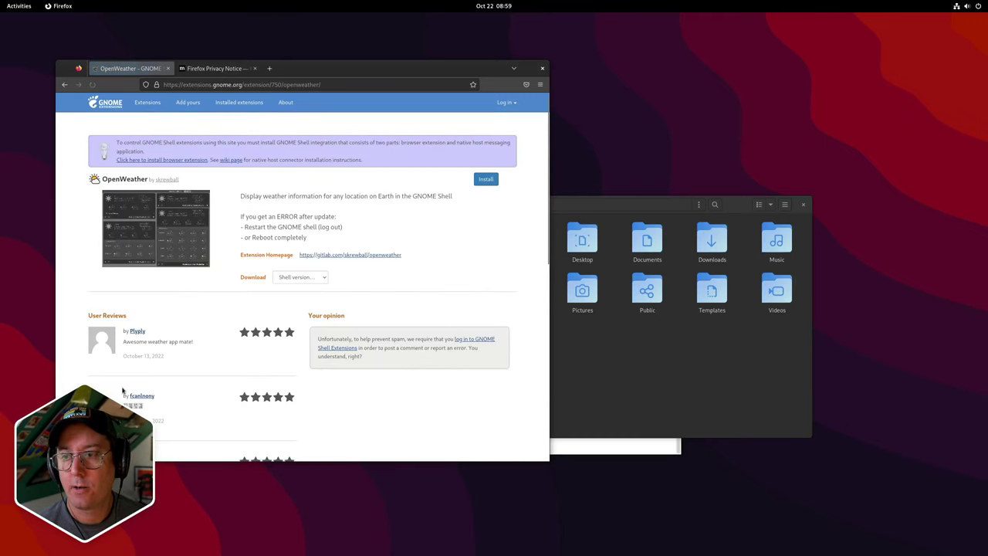
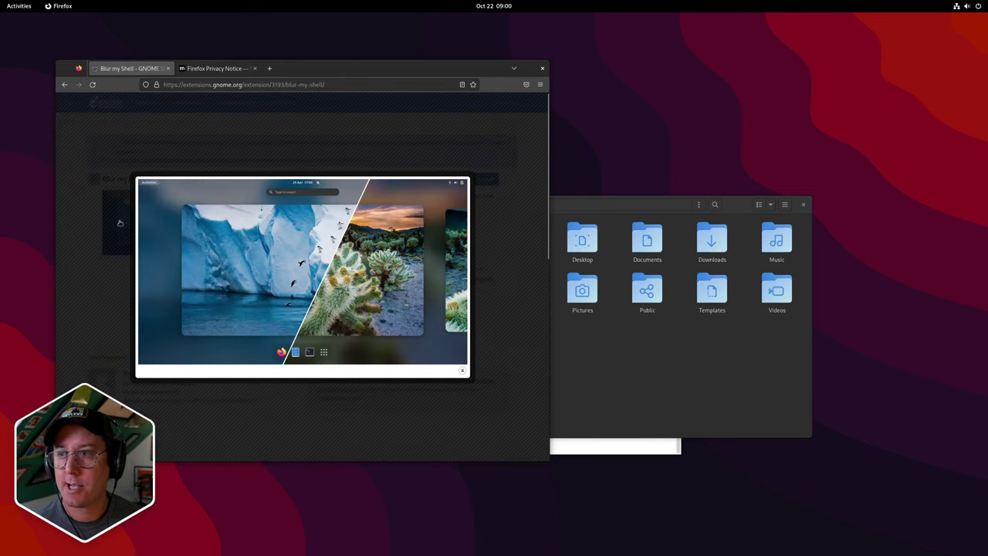
# Step: In the Activities overview, move the Files window to the second workspace and switch between the two workspaces
pyautogui.press('super')
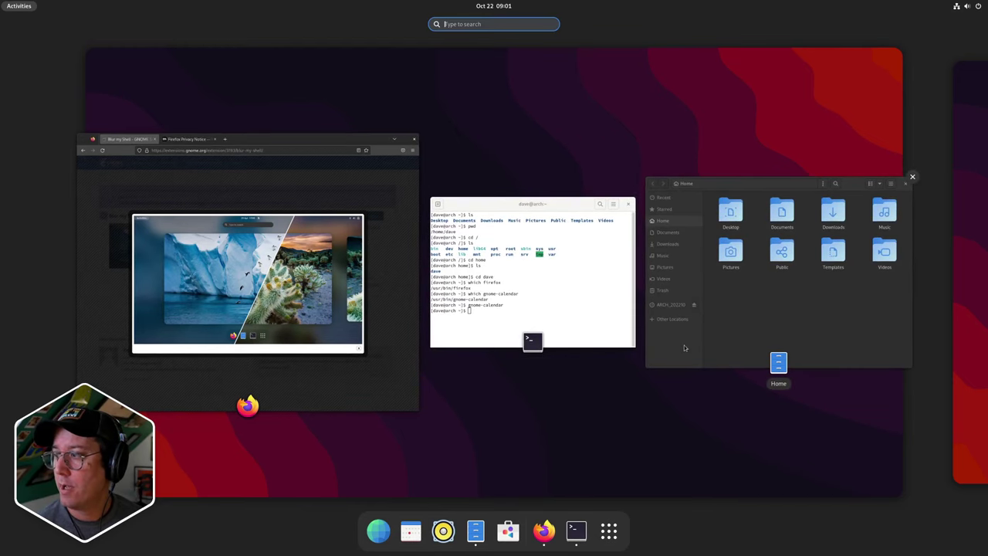
pyautogui.moveTo(684, 345); pyautogui.dragTo(978, 302)
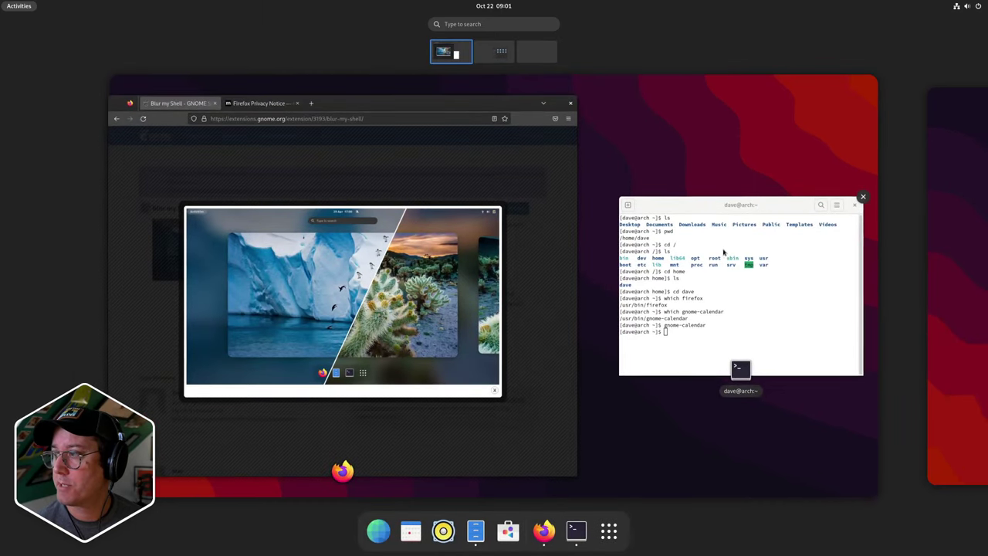
pyautogui.click(976, 206)
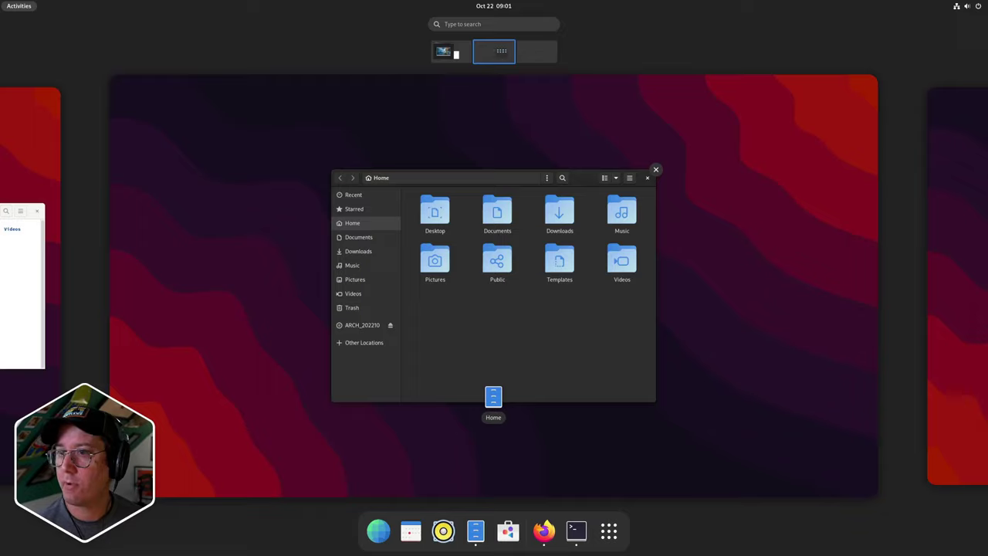
pyautogui.scroll(1, 501, 54)
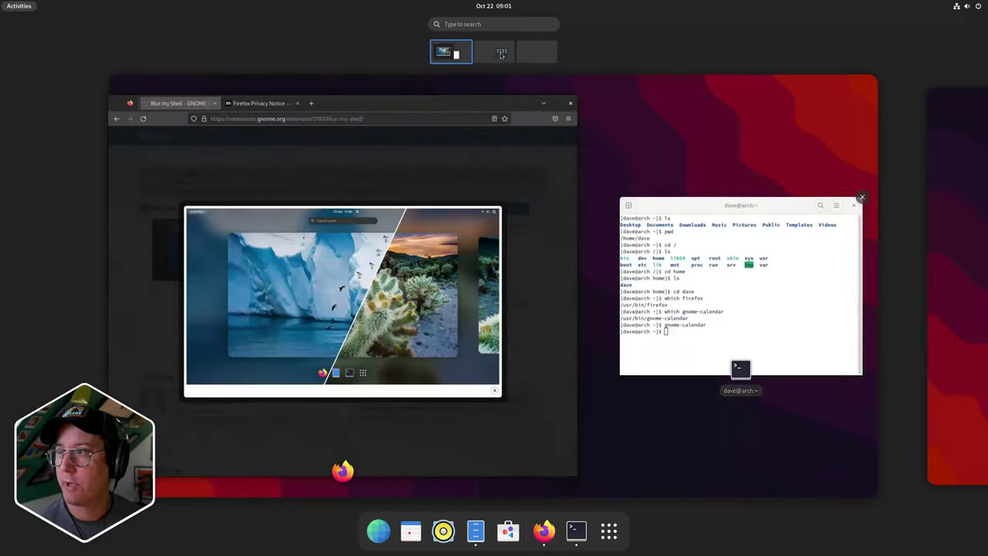
pyautogui.scroll(-1, 502, 55)
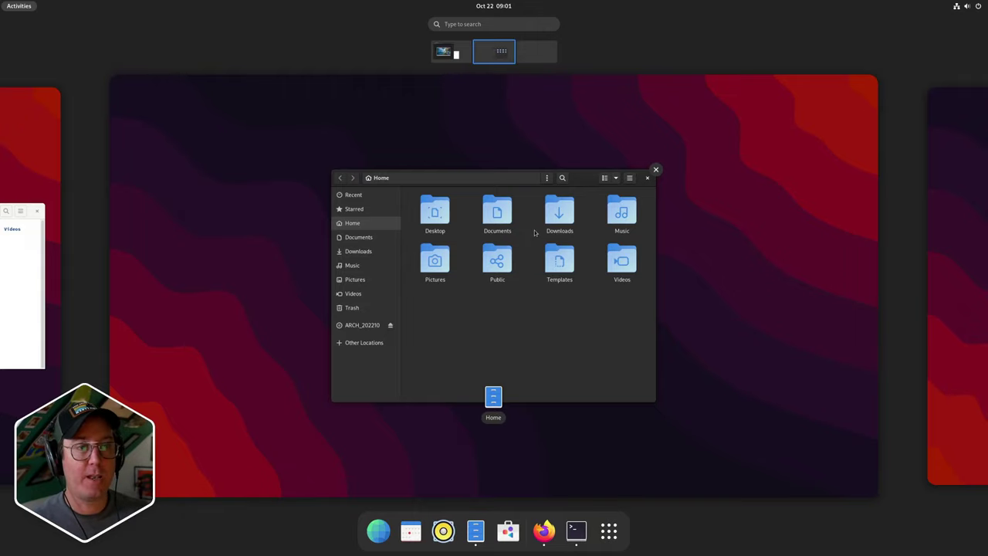
# Step: Move the Files window back to the first workspace, and return to Firefox to close the enlarged Blur my Shell screenshot
pyautogui.moveTo(523, 241); pyautogui.dragTo(467, 52)
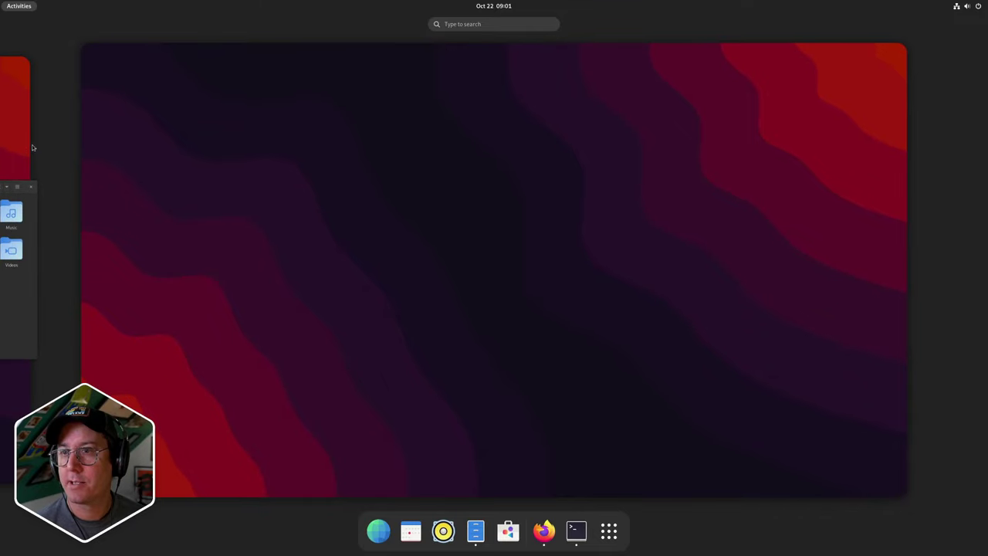
pyautogui.click(31, 147)
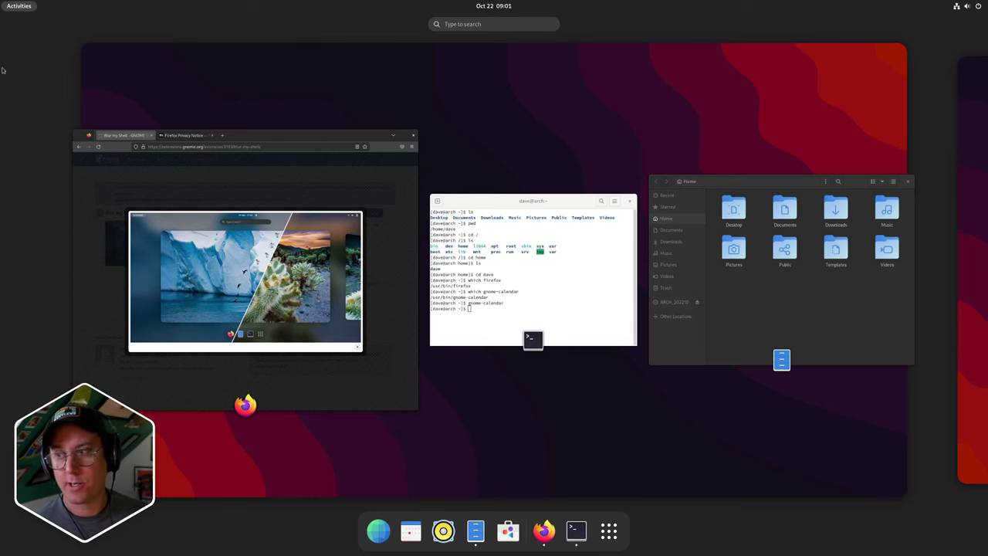
pyautogui.click(332, 114)
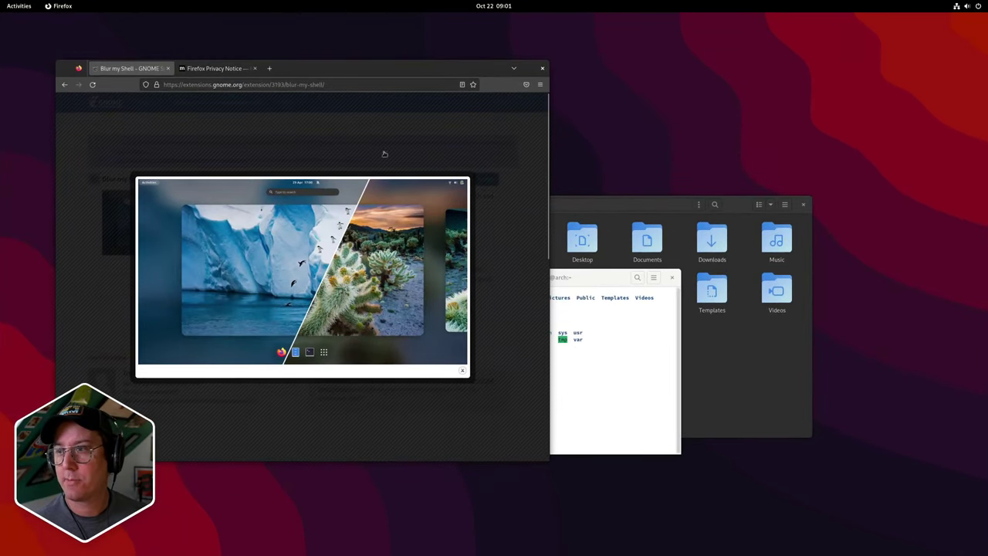
pyautogui.click(363, 132)
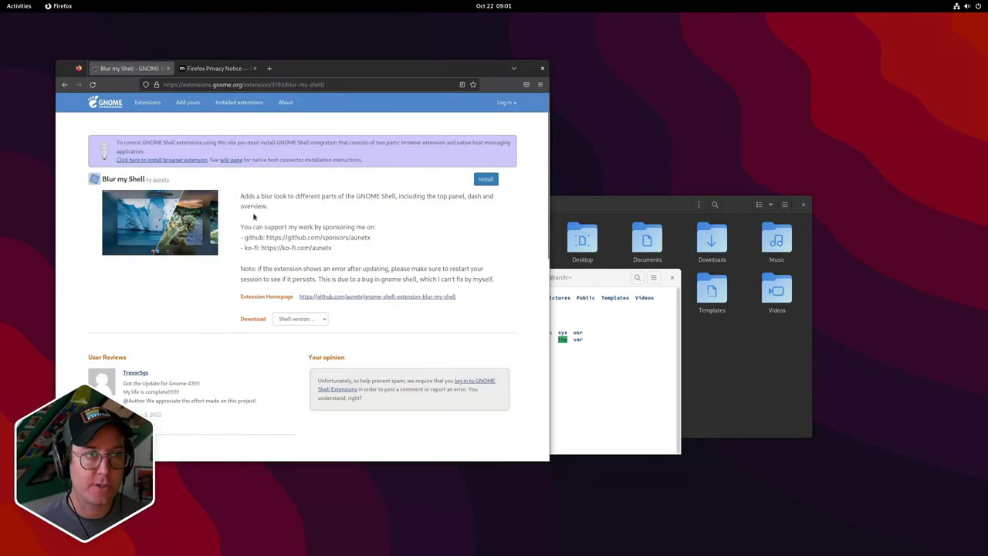
# Step: Show pacman's usage help in Terminal with pacman -h and again with pacman --help
pyautogui.click(637, 405)
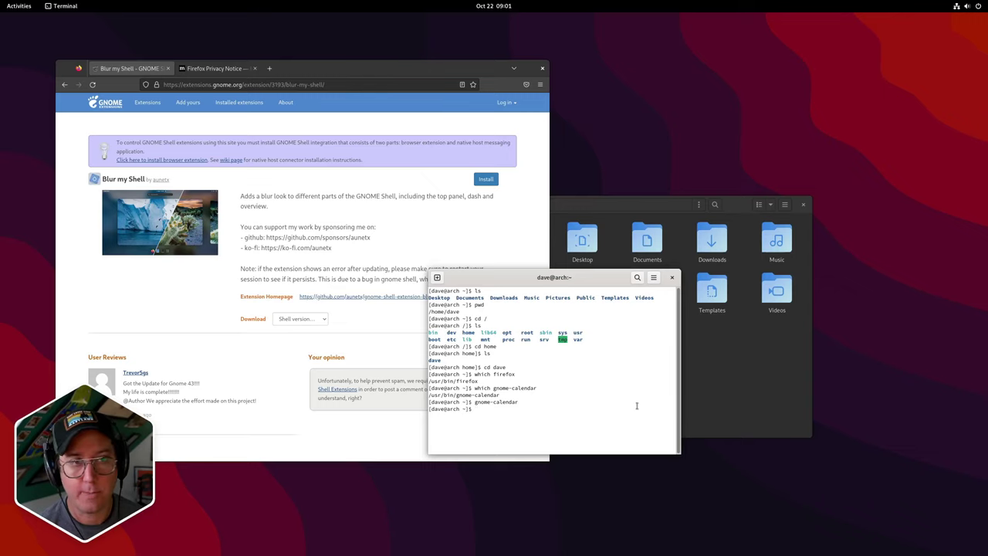
pyautogui.write('pa')
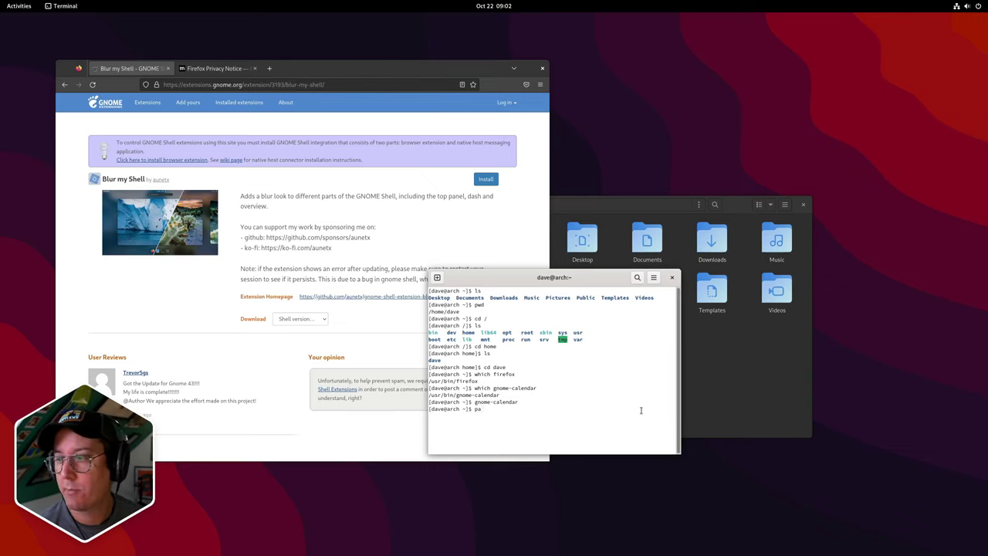
pyautogui.write('cman -h')
pyautogui.press('Return')
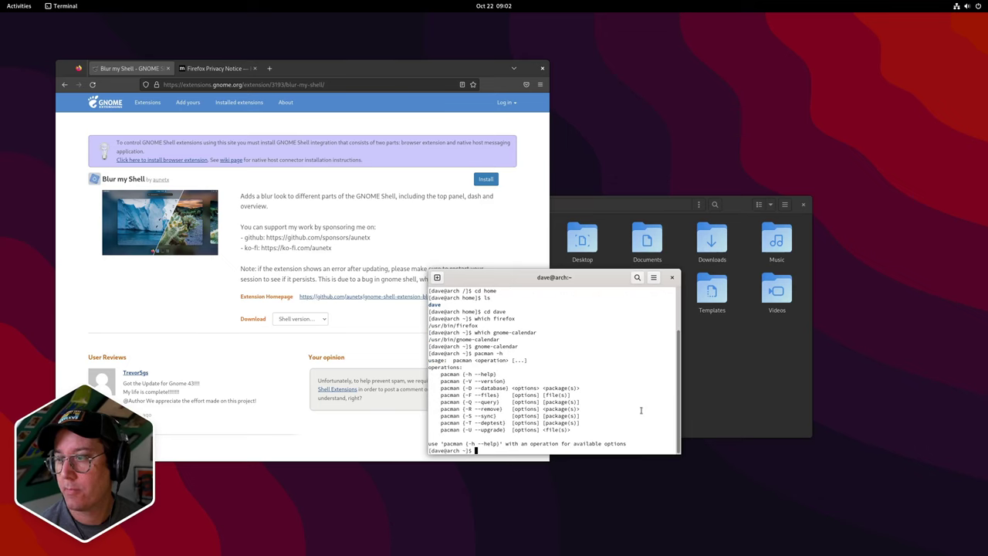
pyautogui.write('pacman --')
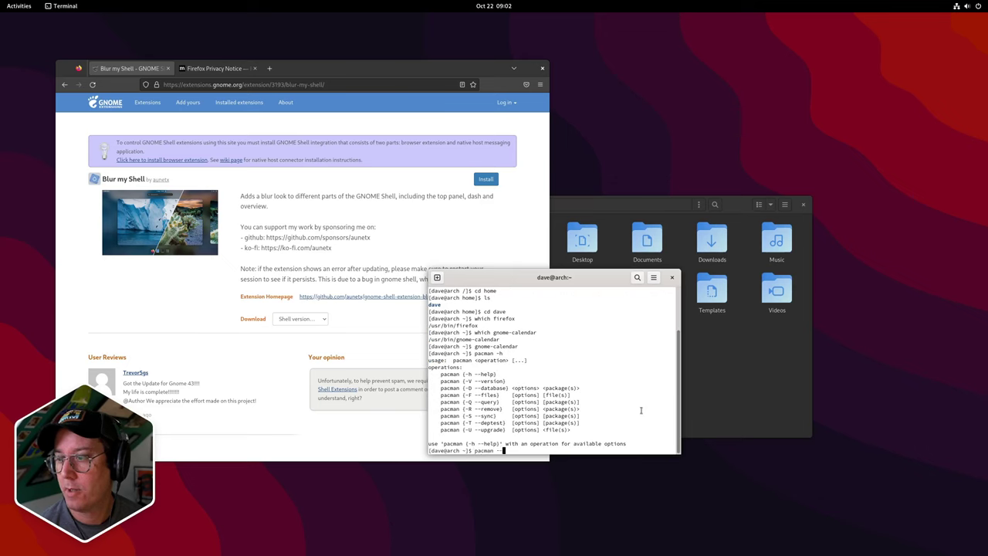
pyautogui.write('help')
pyautogui.press('Return')
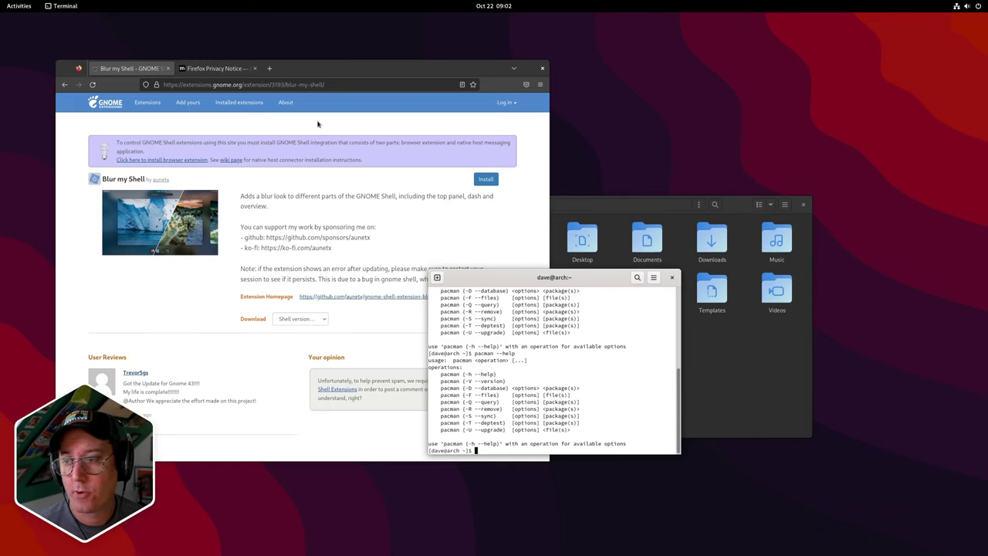
# Step: Close the Firefox window and uninstall it with sudo pacman -R firefox, entering the sudo password and confirming the package removal
pyautogui.write('sudo')
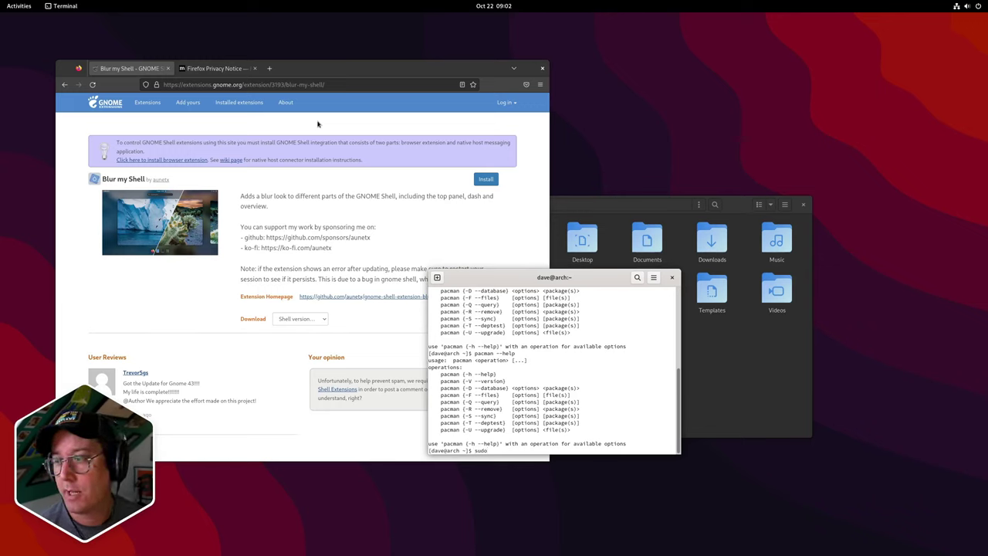
pyautogui.write(' pac')
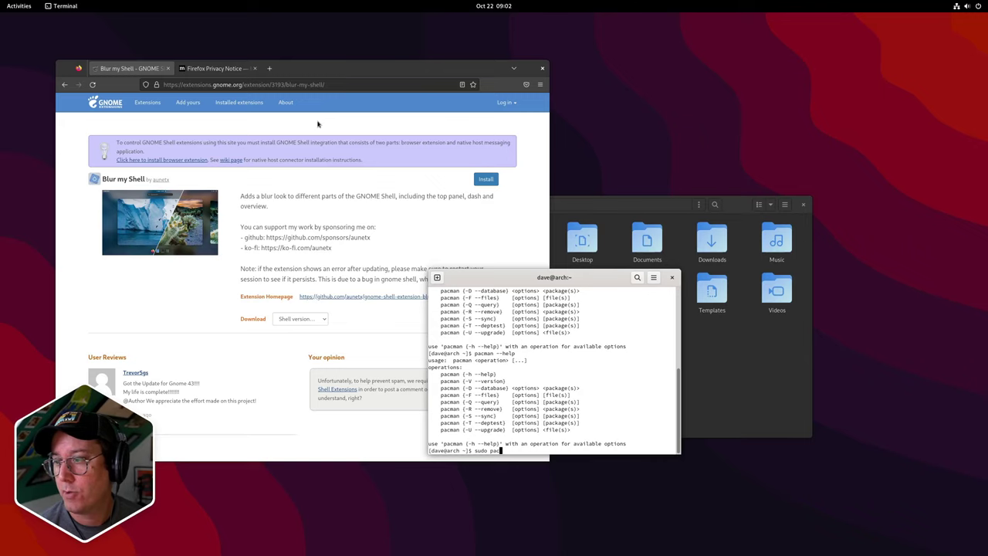
pyautogui.write('man')
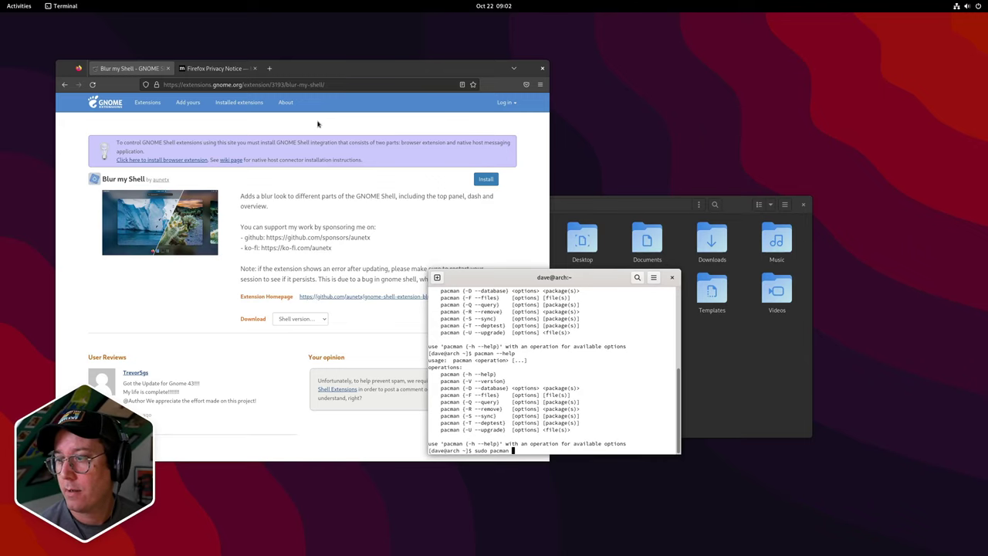
pyautogui.click(542, 68)
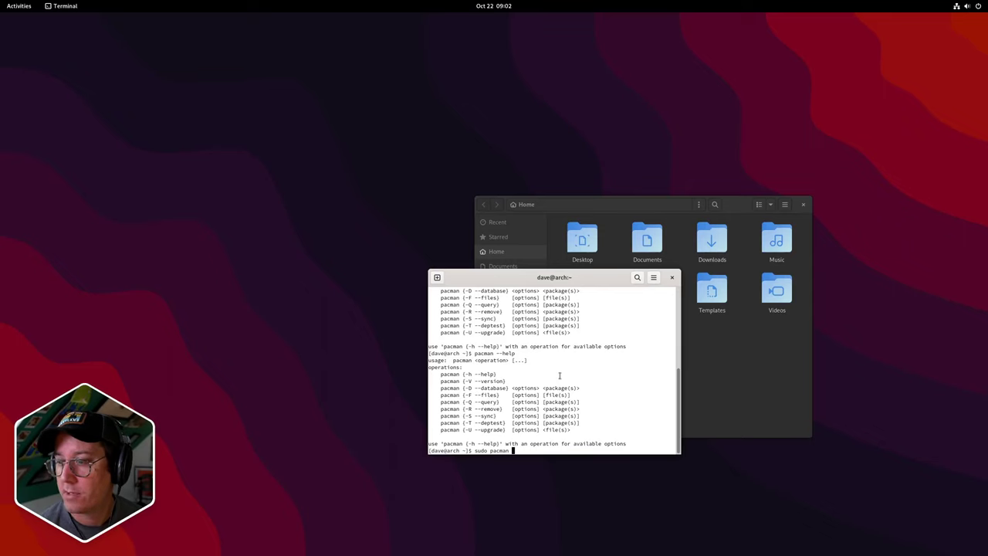
pyautogui.write('-')
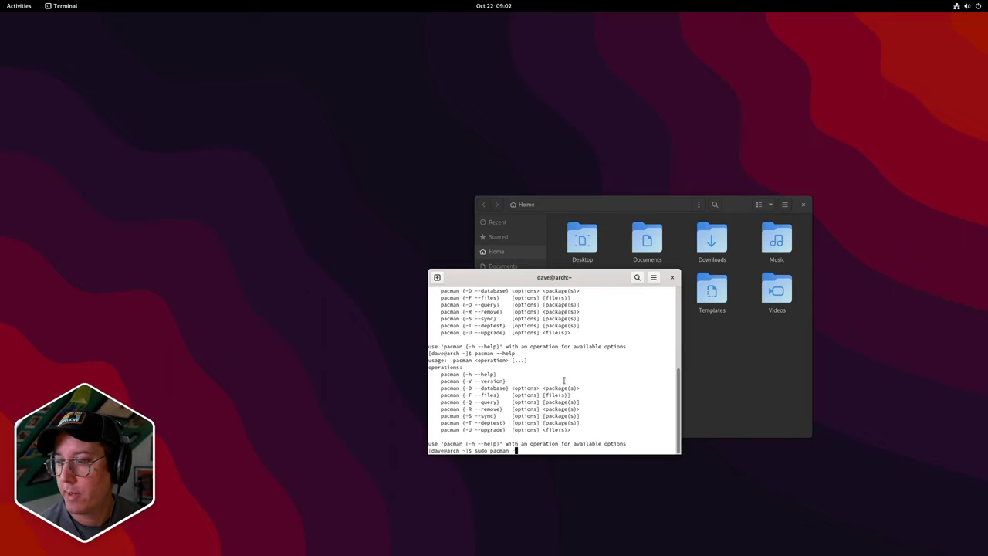
pyautogui.write('R firefox')
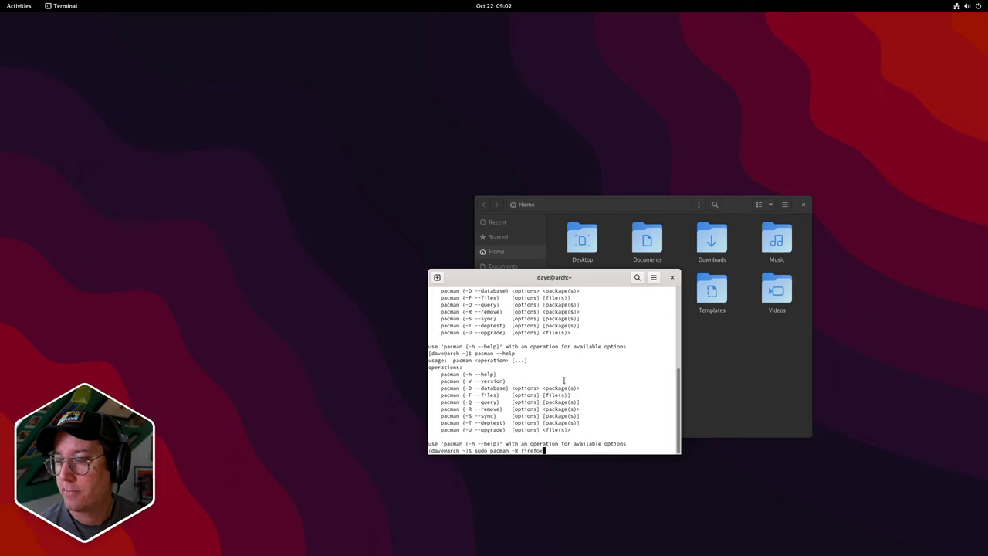
pyautogui.press('Return')
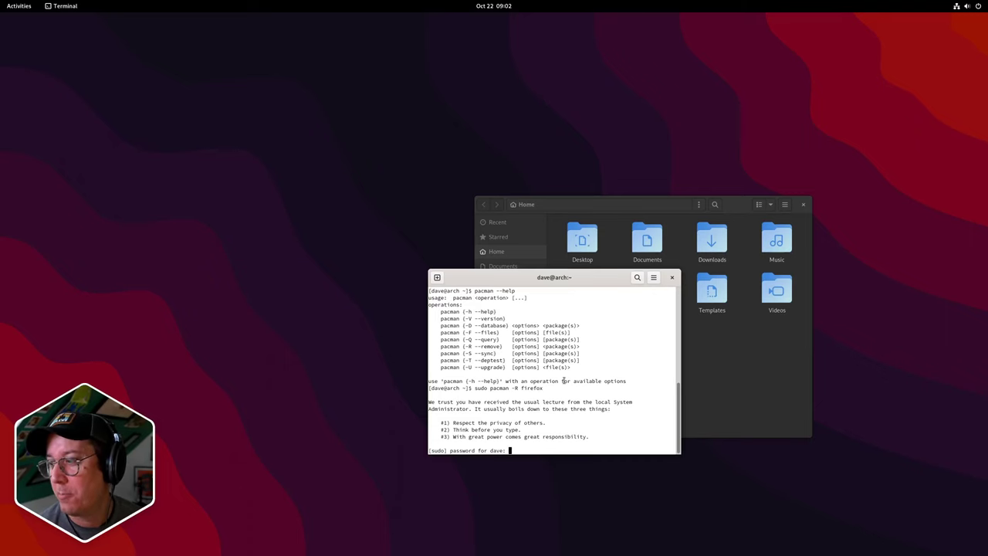
pyautogui.press('Return')
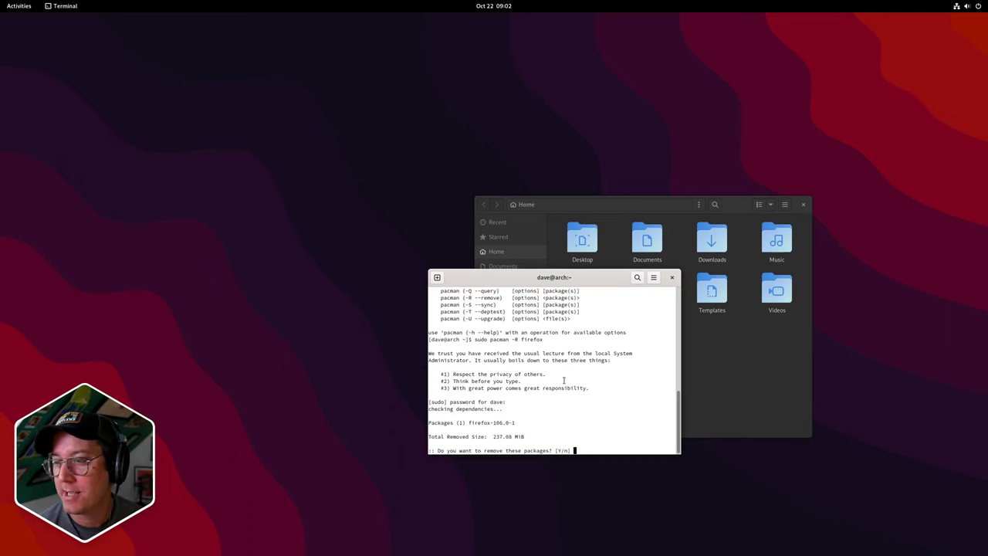
pyautogui.press('Return')
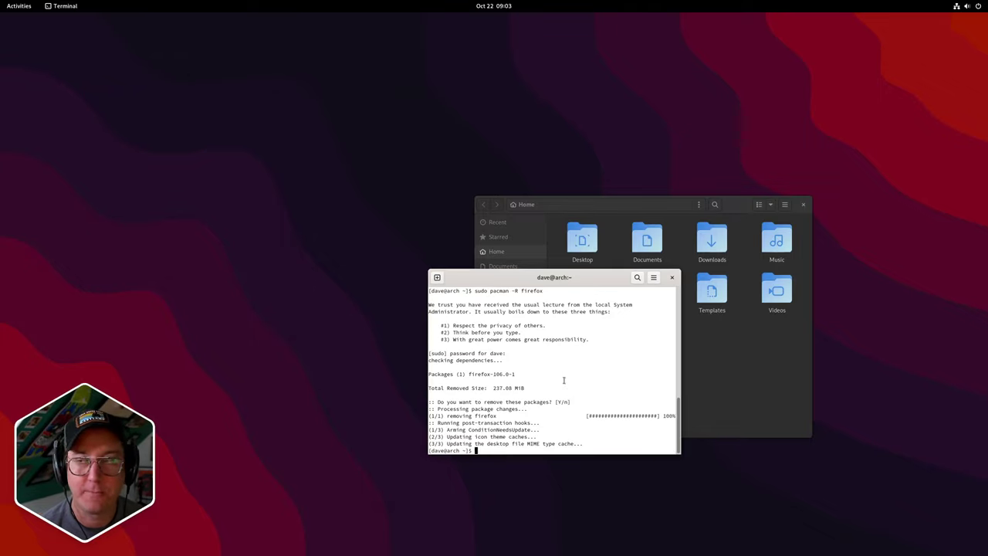
# Step: Search the Activities overview for "fire", leave the search, and move the Terminal window clear of the Files window
pyautogui.press('super')
pyautogui.write('fire')
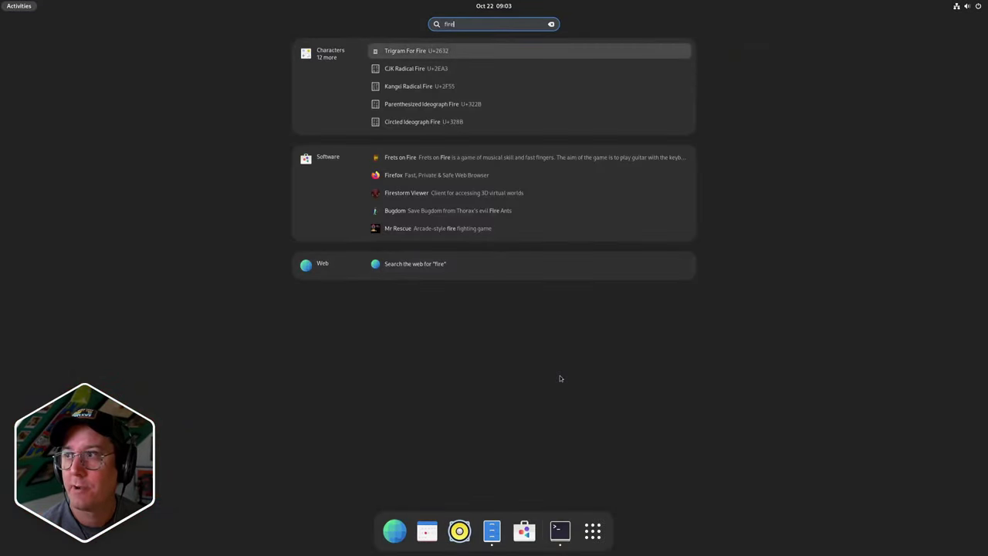
pyautogui.press('Escape')
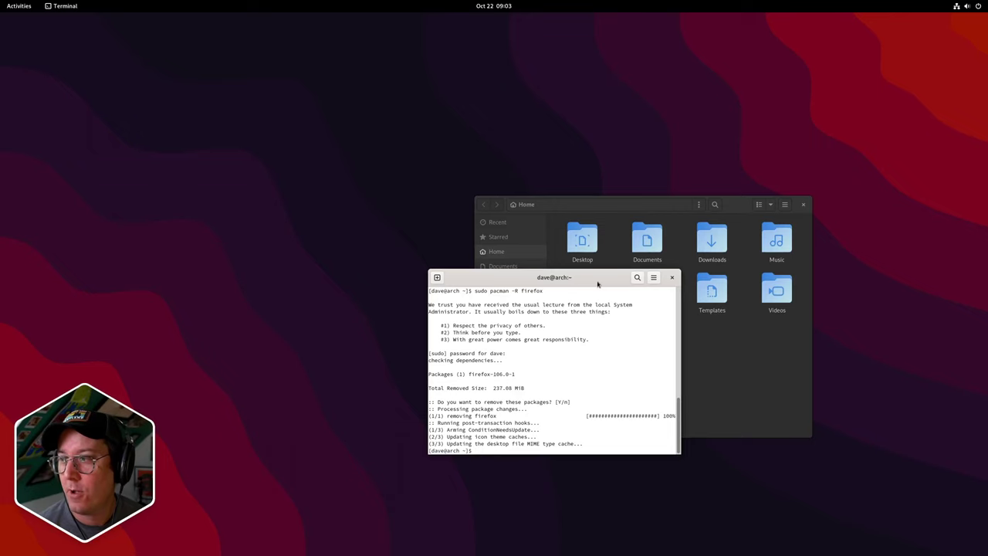
pyautogui.moveTo(584, 280); pyautogui.dragTo(357, 108)
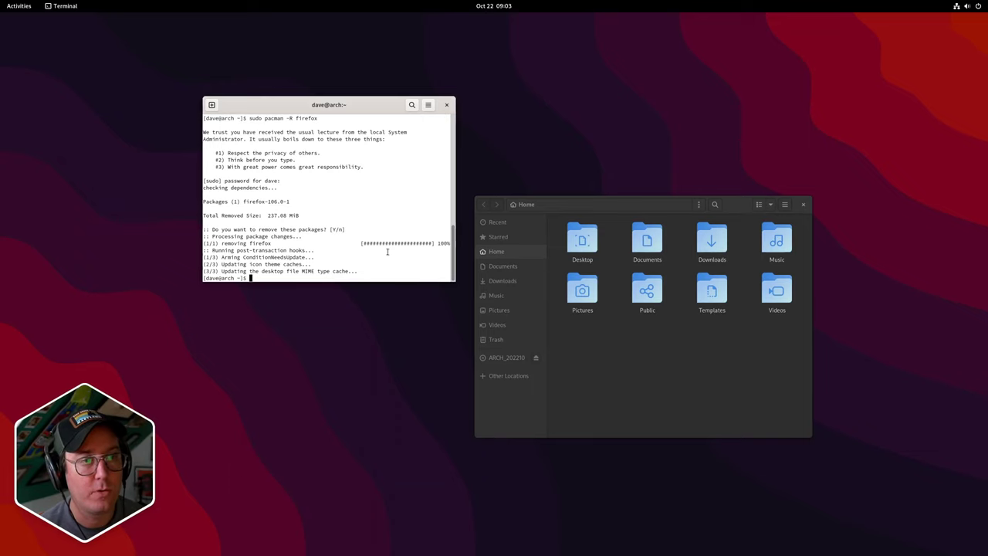
# Step: Show pacman's usage help again in Terminal with sudo pacman -h
pyautogui.write('sudo fir')
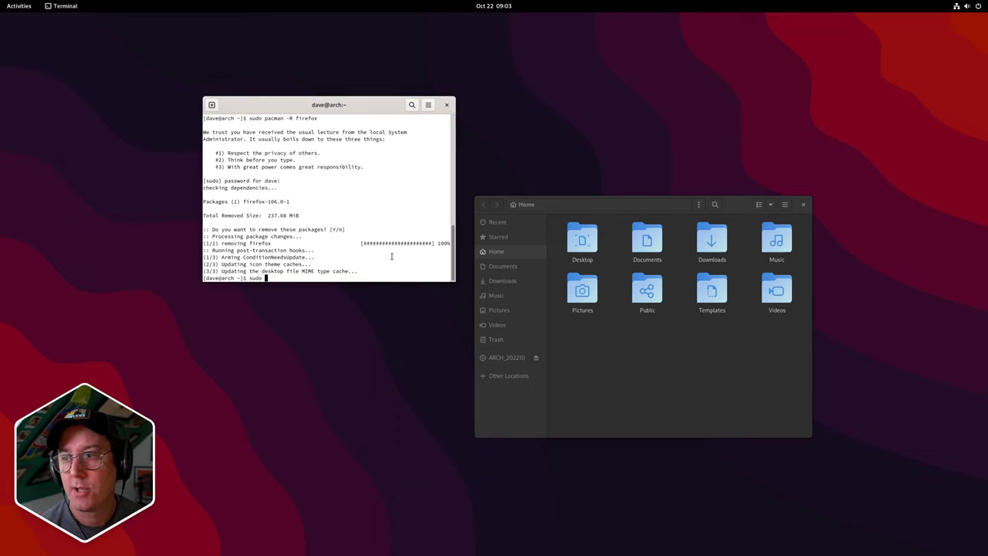
pyautogui.press('BackSpace')
pyautogui.press('BackSpace')
pyautogui.press('BackSpace')
pyautogui.write('pacman ')
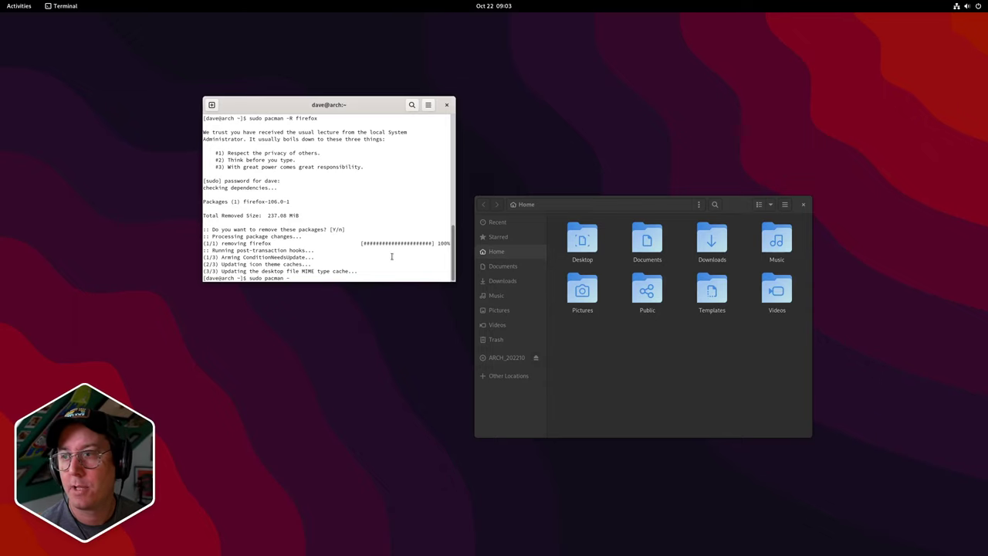
pyautogui.write('-h')
pyautogui.press('Return')
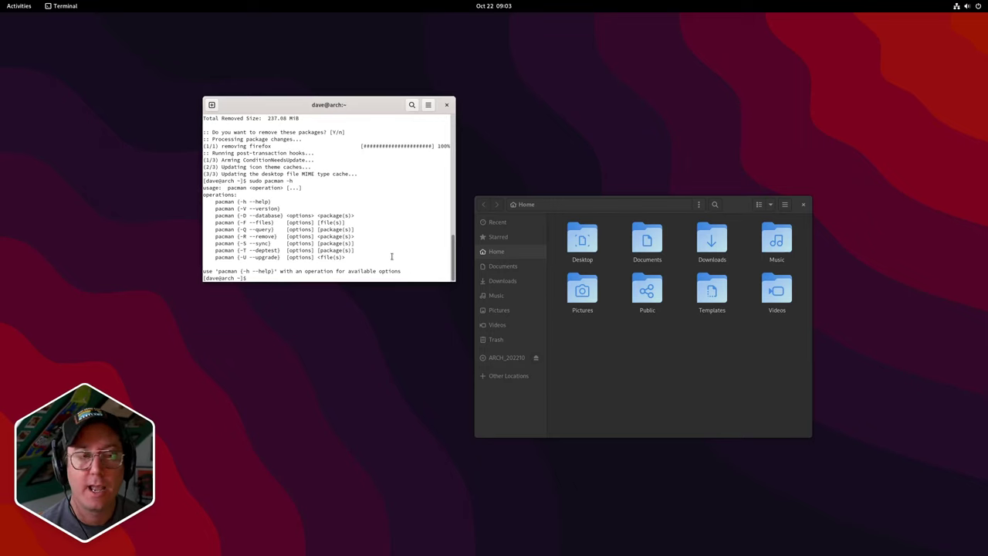
# Step: Reinstall Firefox with sudo pacman -S firefox and accept the installation
pyautogui.write('sudo ')
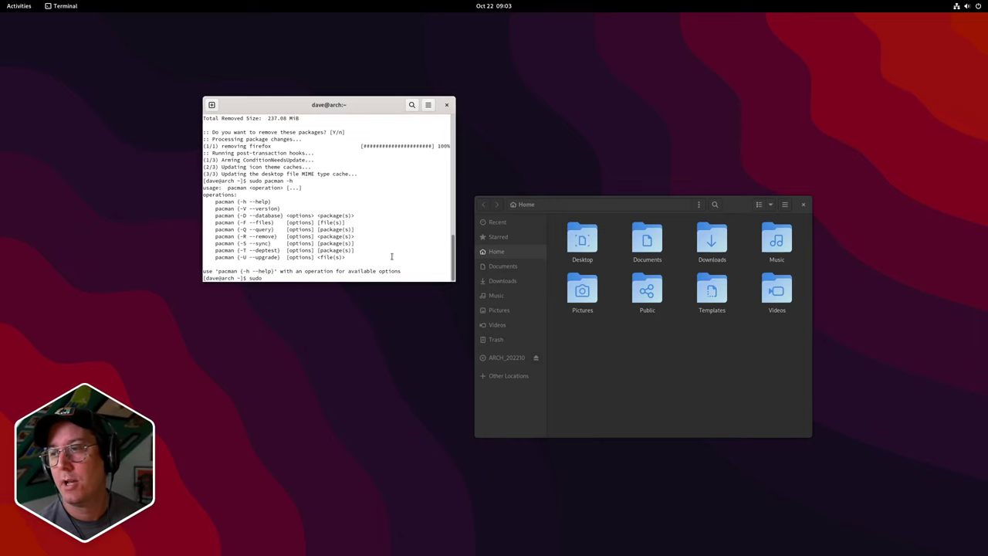
pyautogui.write('pacman -S fire')
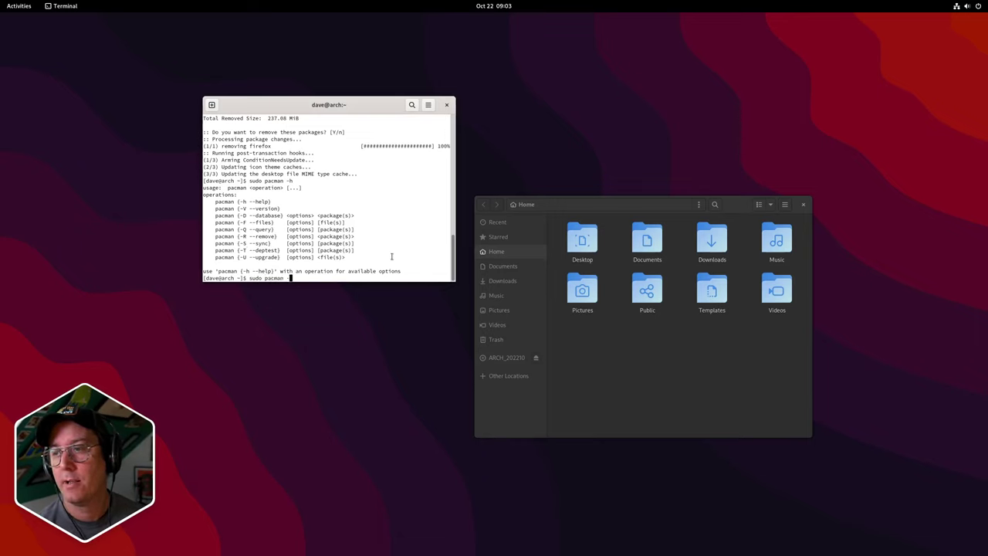
pyautogui.write('fox')
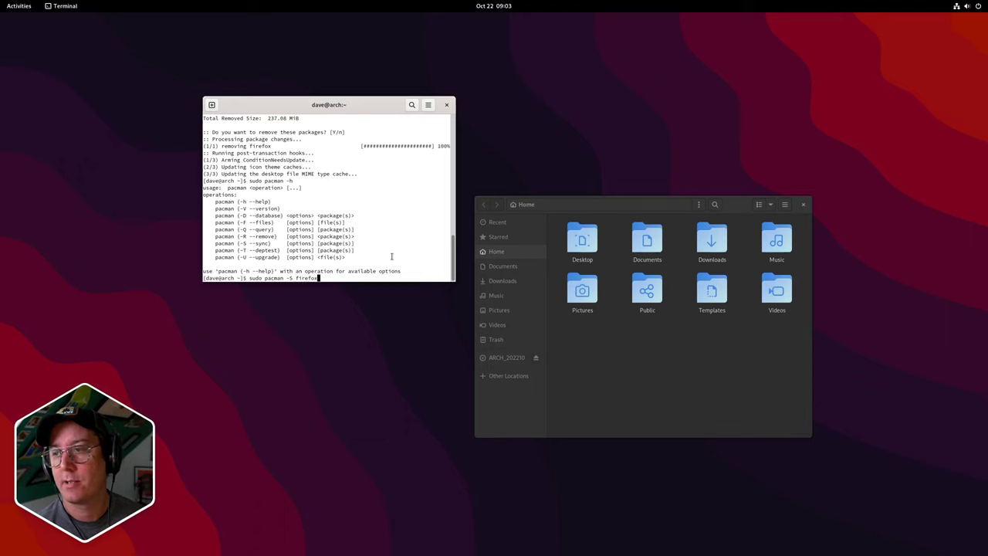
pyautogui.press('Return')
pyautogui.press('Return')
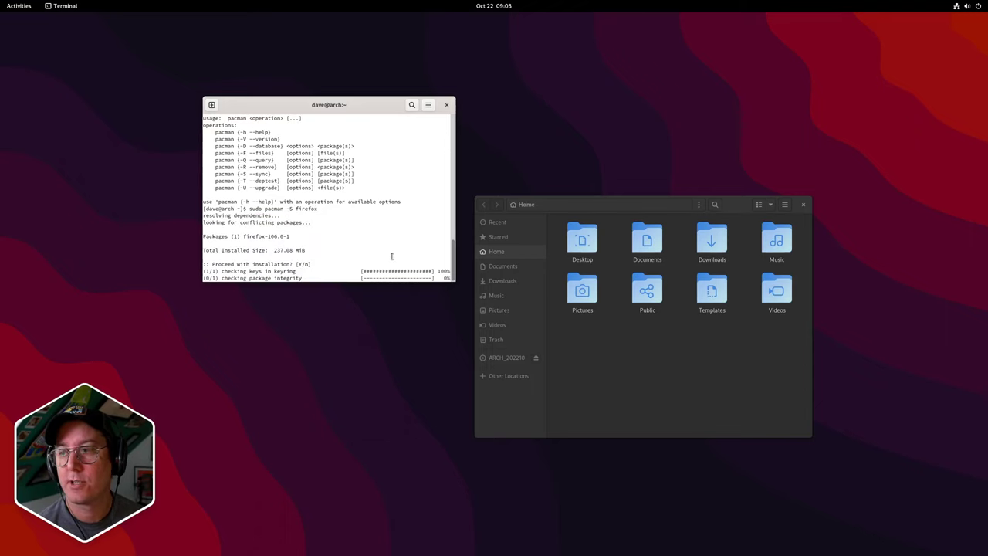
# Step: Look up the path of the Firefox executable with which firefox
pyautogui.write('which')
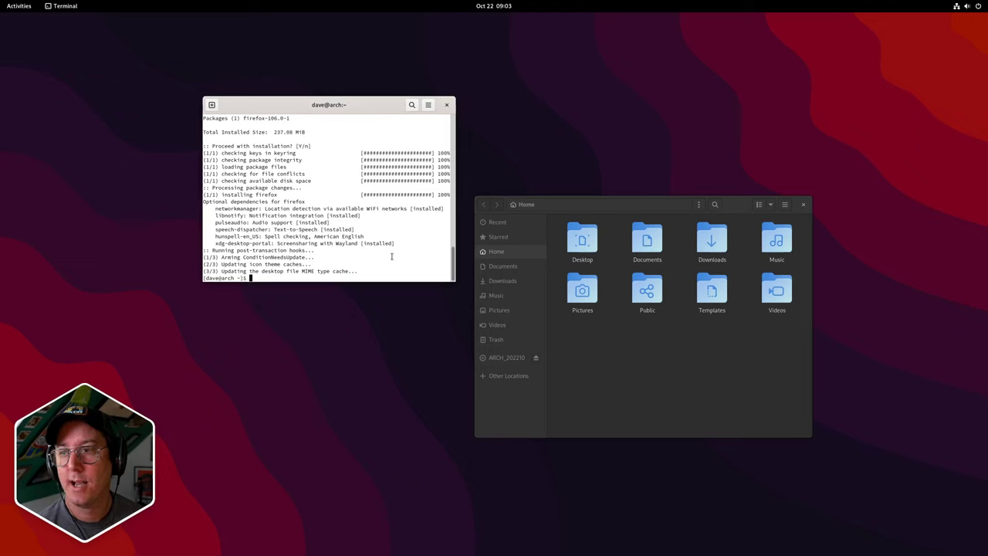
pyautogui.write(' firefox')
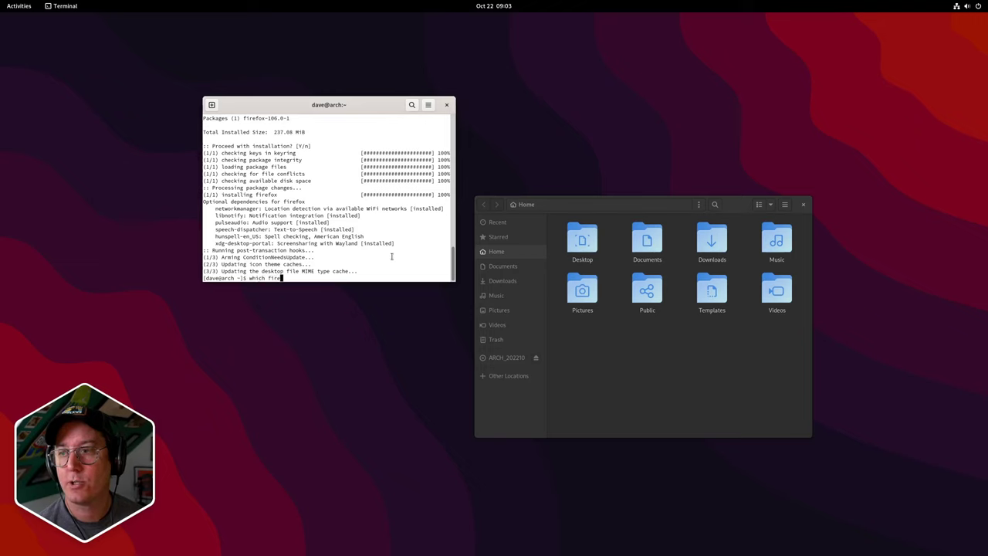
pyautogui.press('Return')
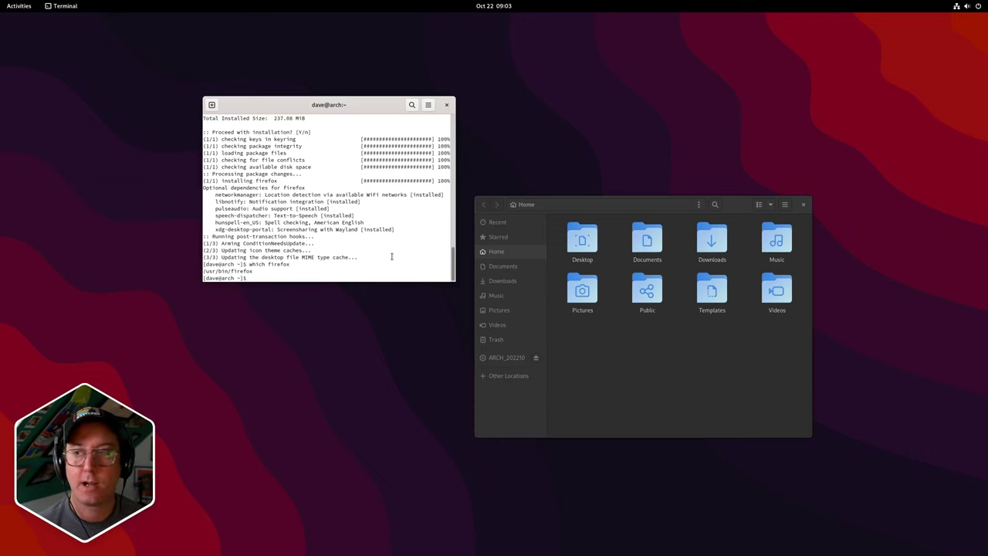
# Step: Test the reinstalled Firefox by launching it through an Activities search for "fire", and close its window
pyautogui.press('super')
pyautogui.write('fire')
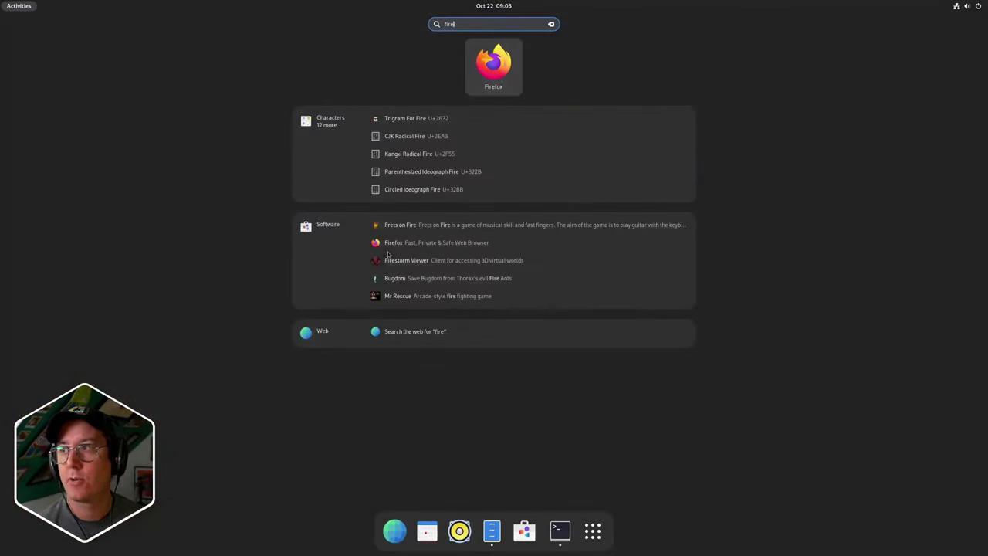
pyautogui.press('Return')
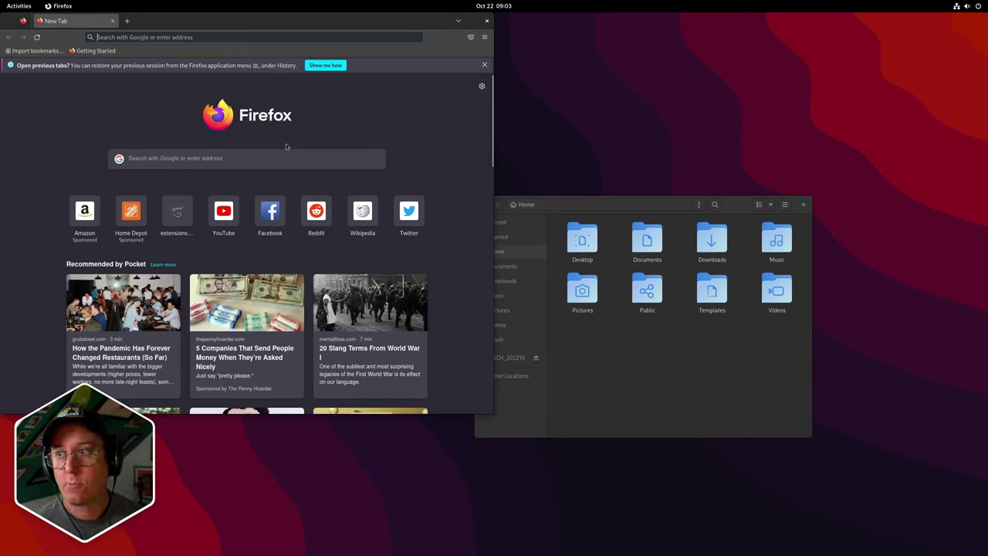
pyautogui.click(486, 21)
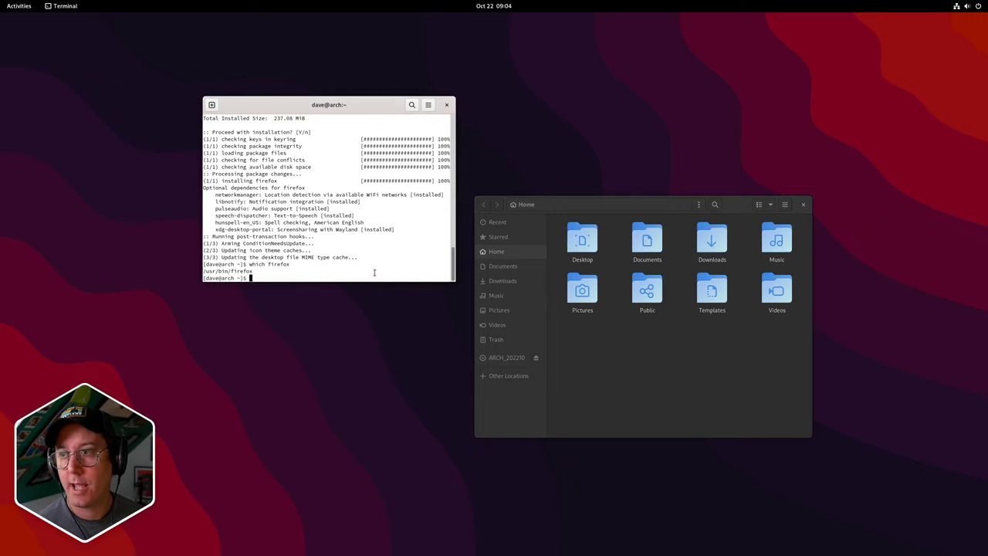
# Step: Launch Firefox again through an Activities search for "fire" and move its window toward the middle of the desktop
pyautogui.press('super')
pyautogui.write('fire')
pyautogui.press('Return')
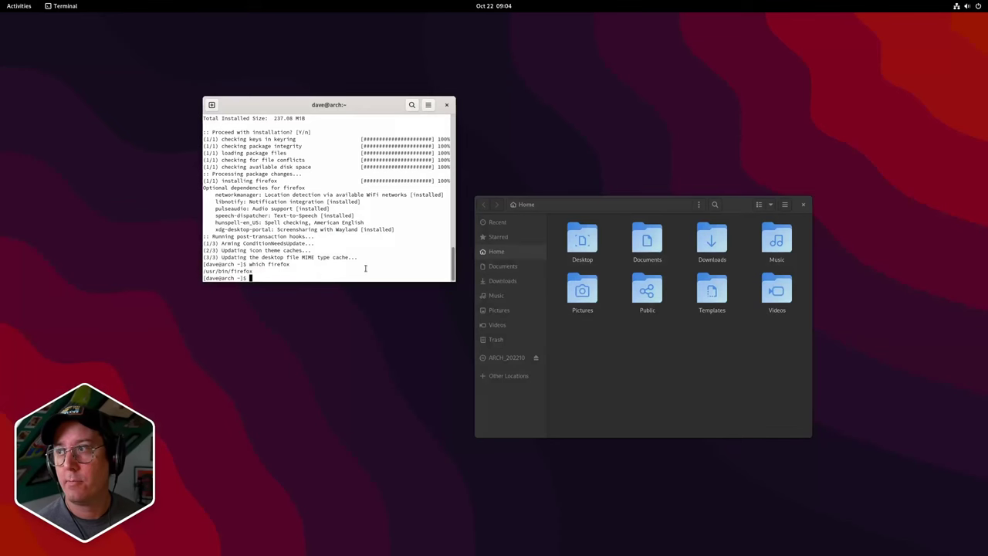
pyautogui.moveTo(355, 23); pyautogui.dragTo(546, 124)
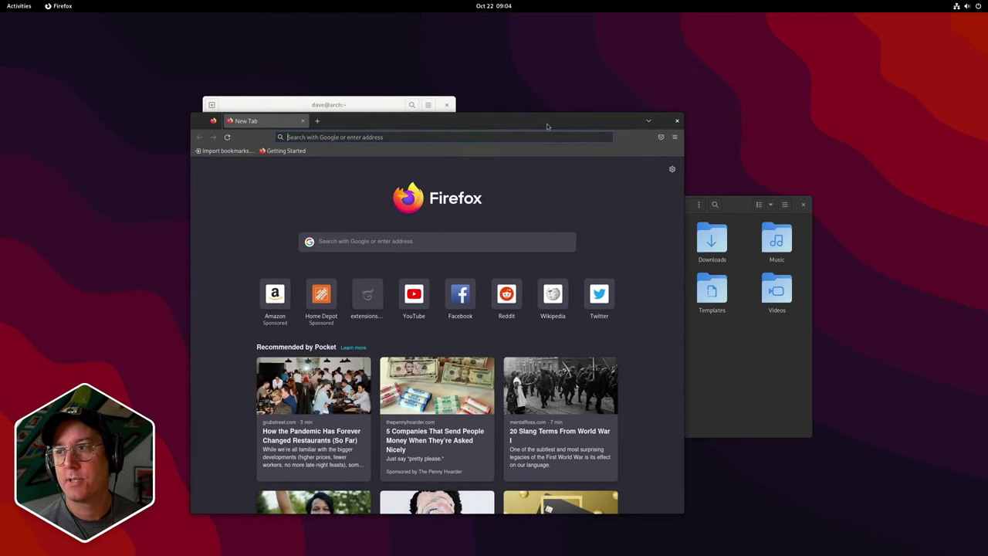
# Step: Search the web for "aur" and open the AUR (en) - Home result
pyautogui.write('aur')
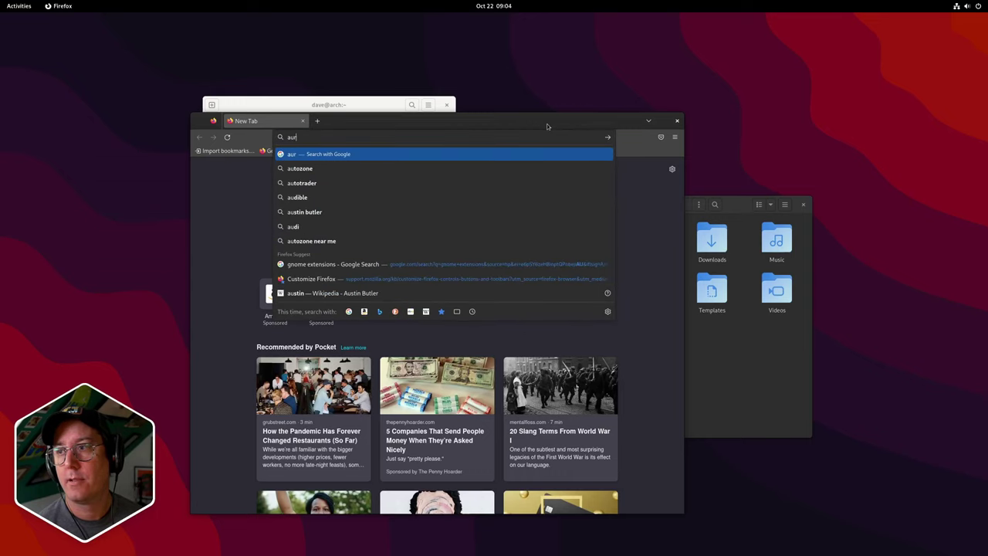
pyautogui.press('Return')
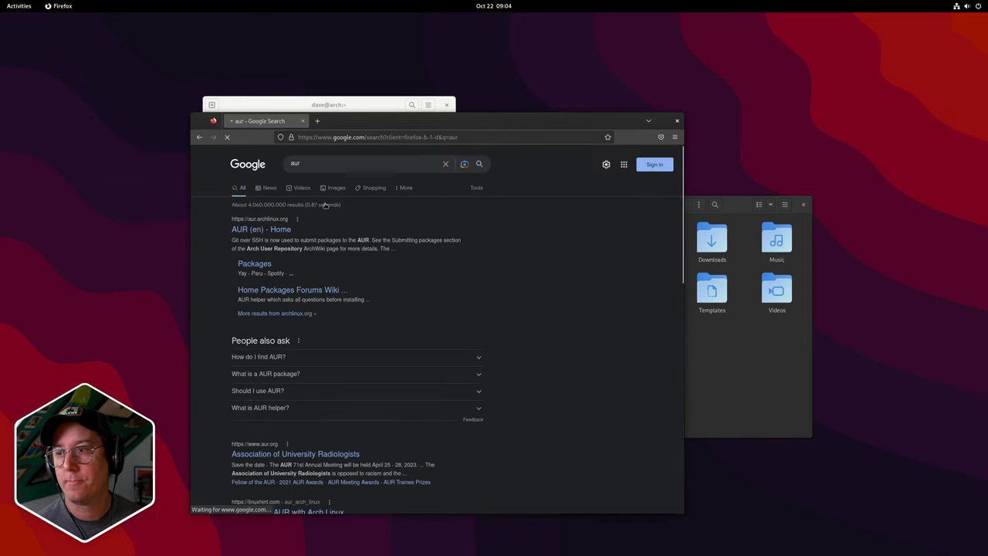
pyautogui.click(271, 229)
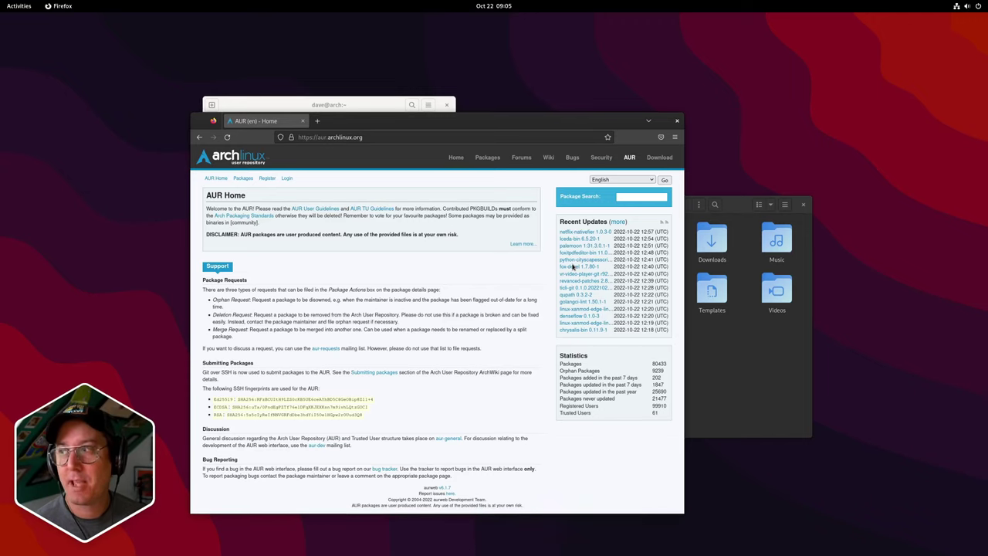
# Step: Search the AUR packages for "zip" and look through the package list
pyautogui.click(621, 197)
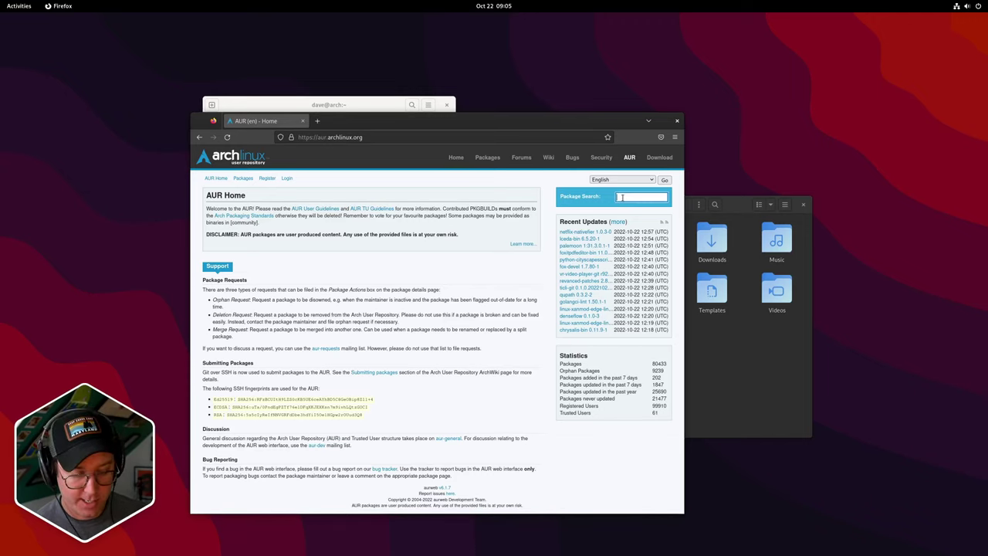
pyautogui.write('zip')
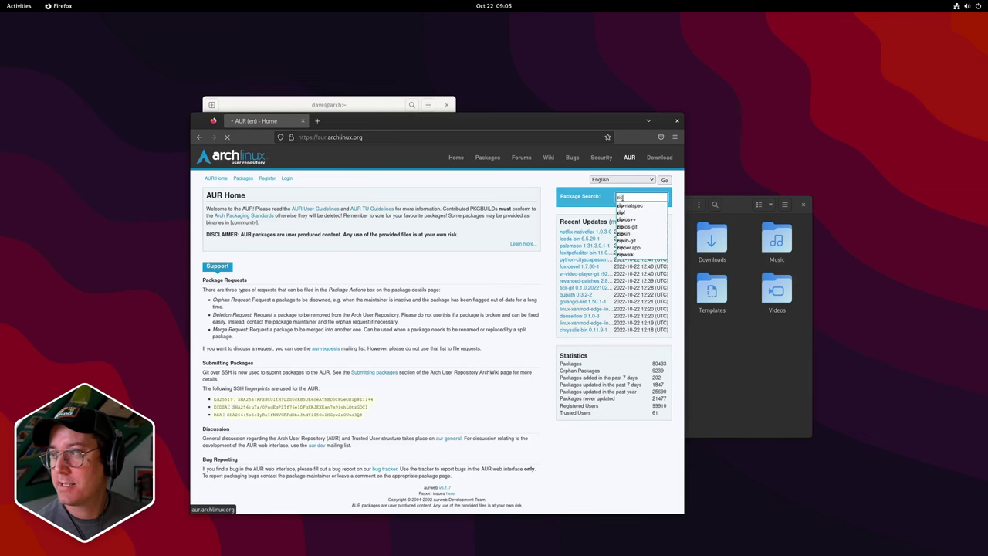
pyautogui.press('Return')
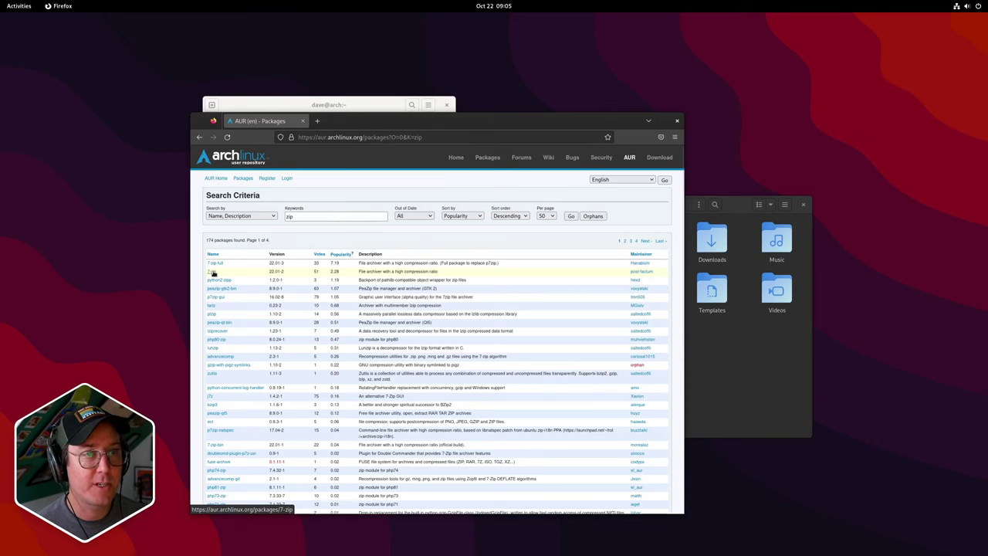
pyautogui.scroll(-5, 262, 315)
pyautogui.scroll(5, 262, 315)
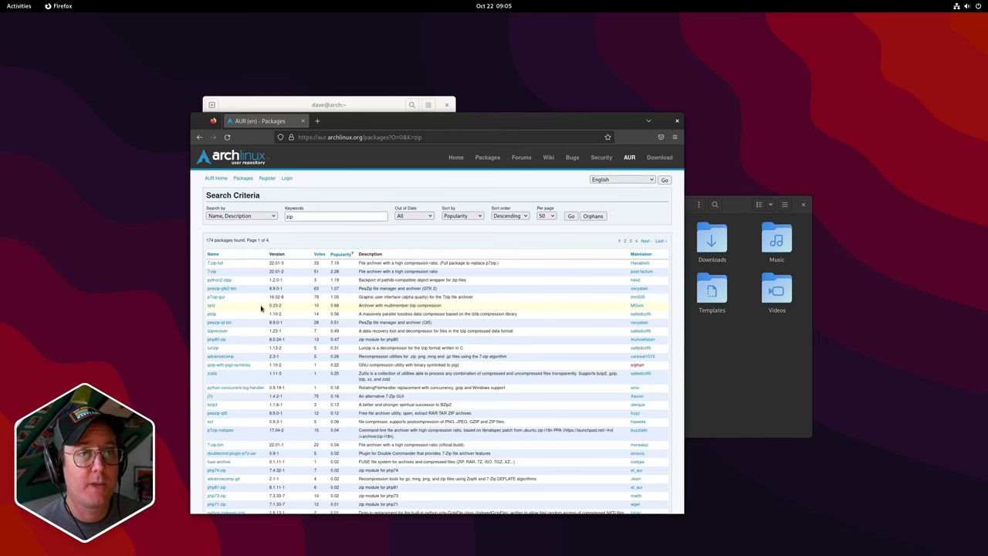
# Step: Move the Firefox window aside to uncover the Terminal, bring the Terminal forward briefly, and return to Firefox
pyautogui.moveTo(532, 121); pyautogui.dragTo(672, 119)
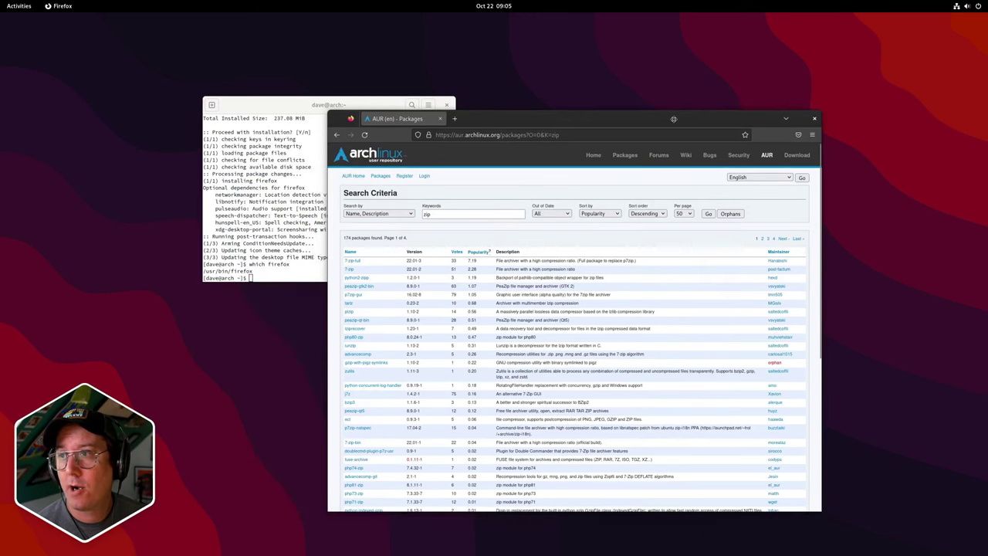
pyautogui.click(229, 233)
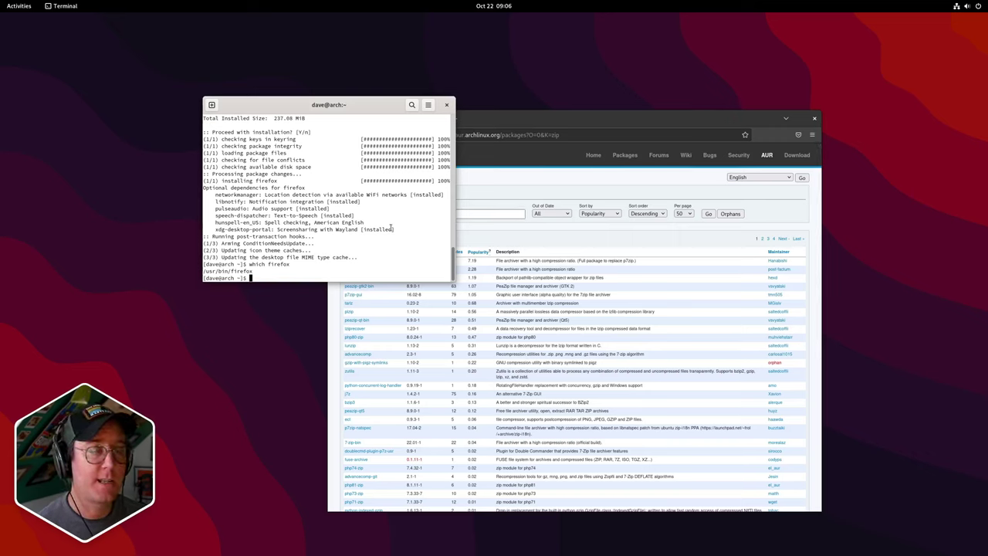
pyautogui.click(541, 189)
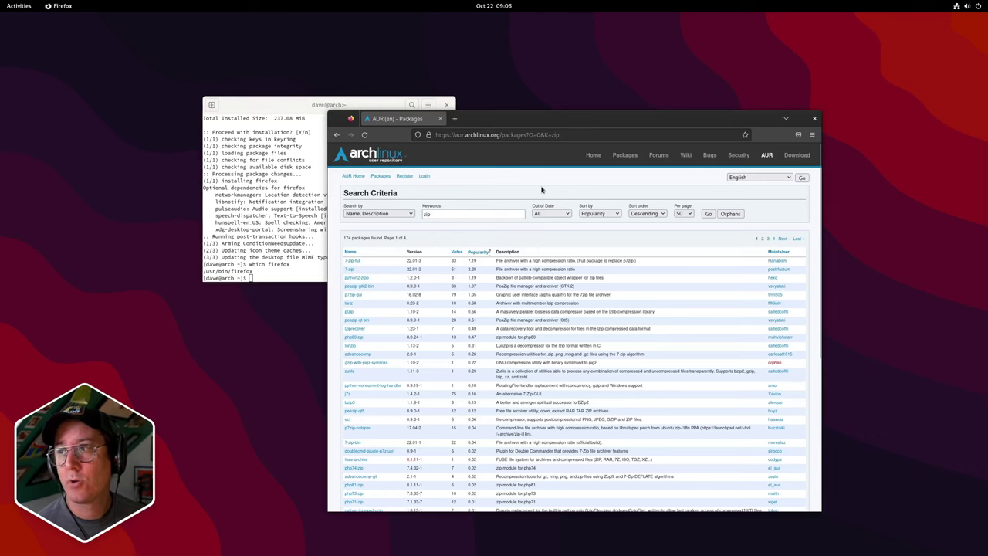
# Step: Search the web for "yay install" in a new tab and open yay's GitHub repository
pyautogui.hotkey('ctrl', 't')
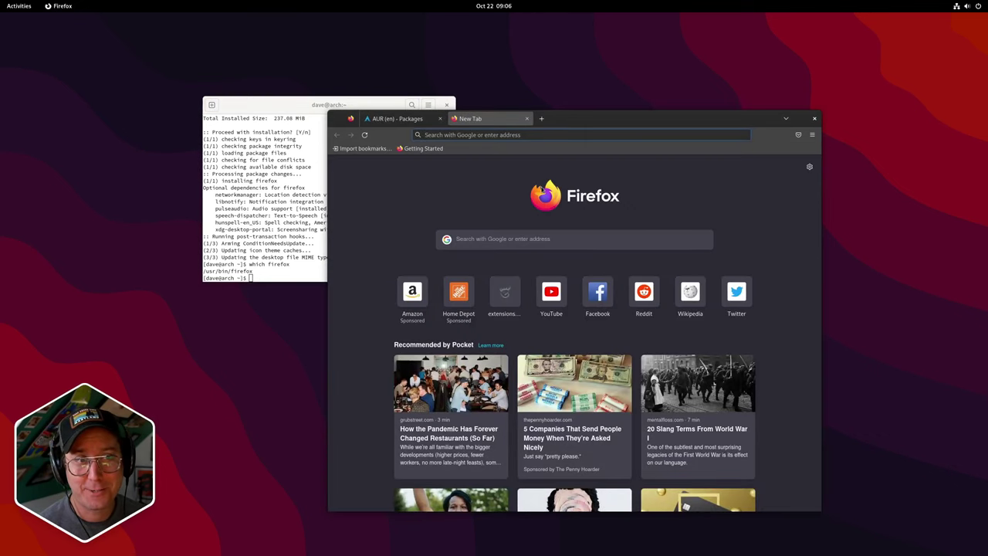
pyautogui.write('yay')
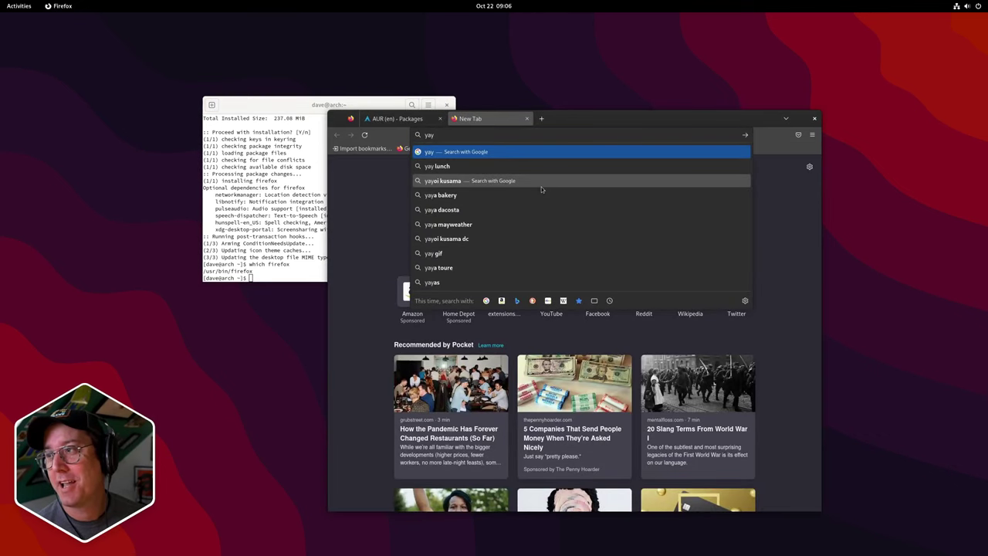
pyautogui.write(' install')
pyautogui.press('Return')
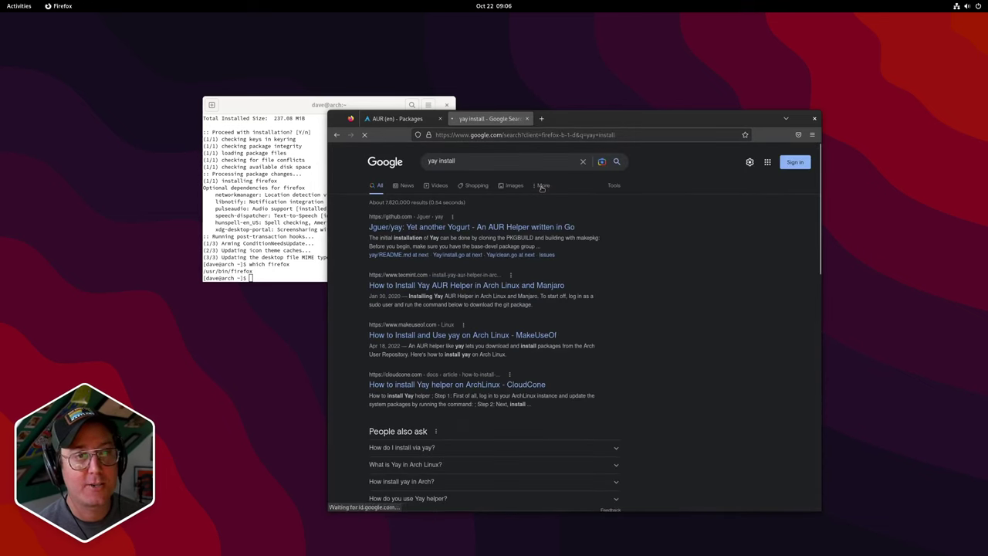
pyautogui.click(482, 227)
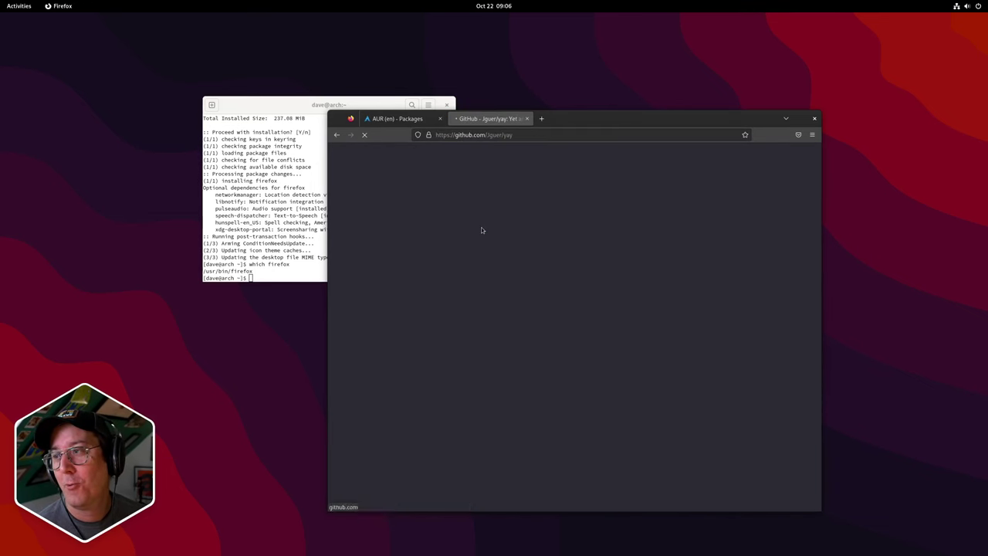
# Step: Read through yay's README, covering the features and the source installation commands with the git and base-devel requirements
pyautogui.scroll(-10, 489, 246)
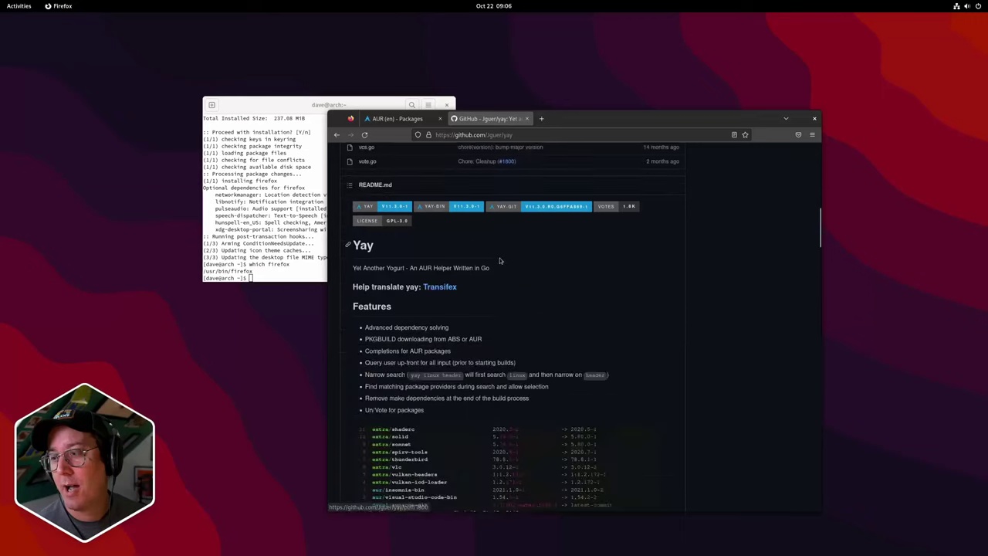
pyautogui.scroll(5, 499, 261)
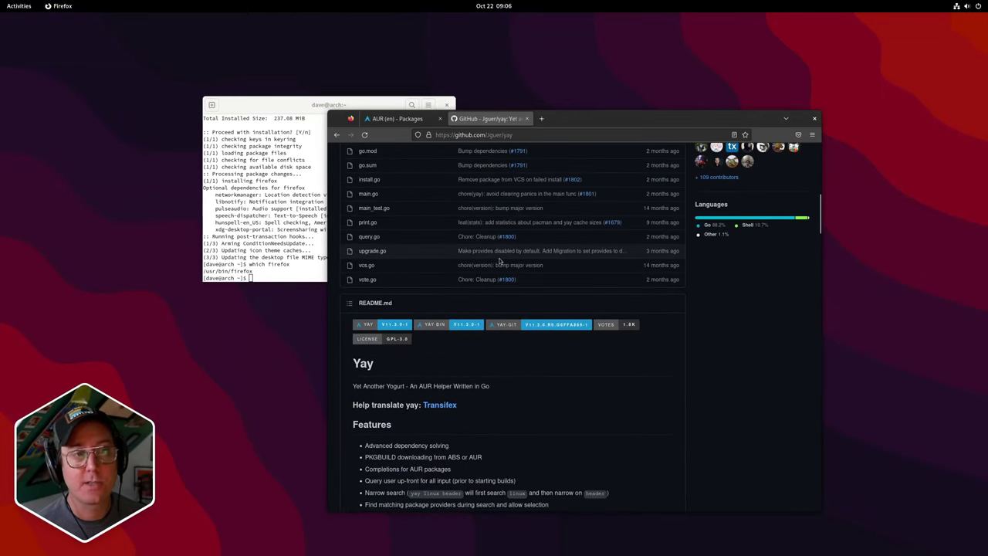
pyautogui.scroll(1, 500, 261)
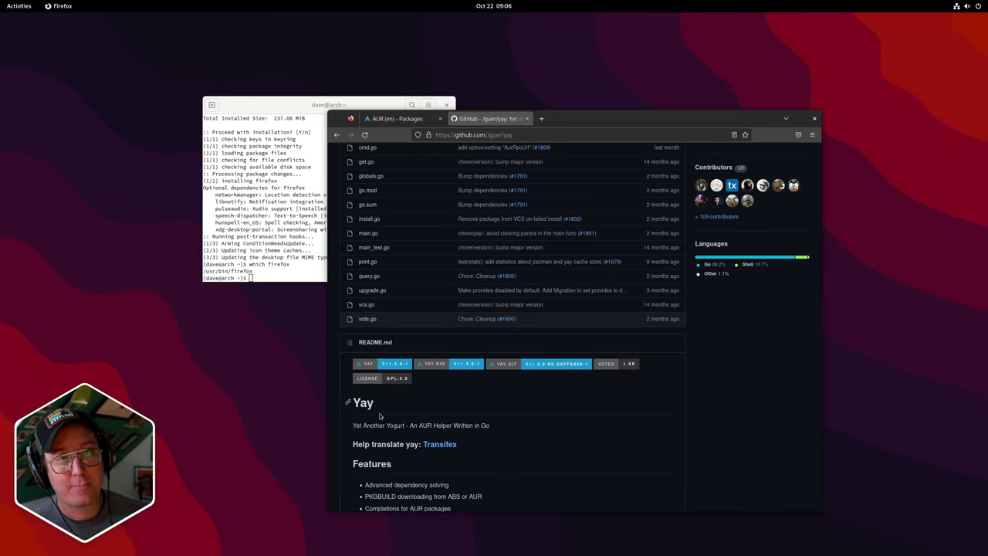
pyautogui.scroll(-1, 354, 403)
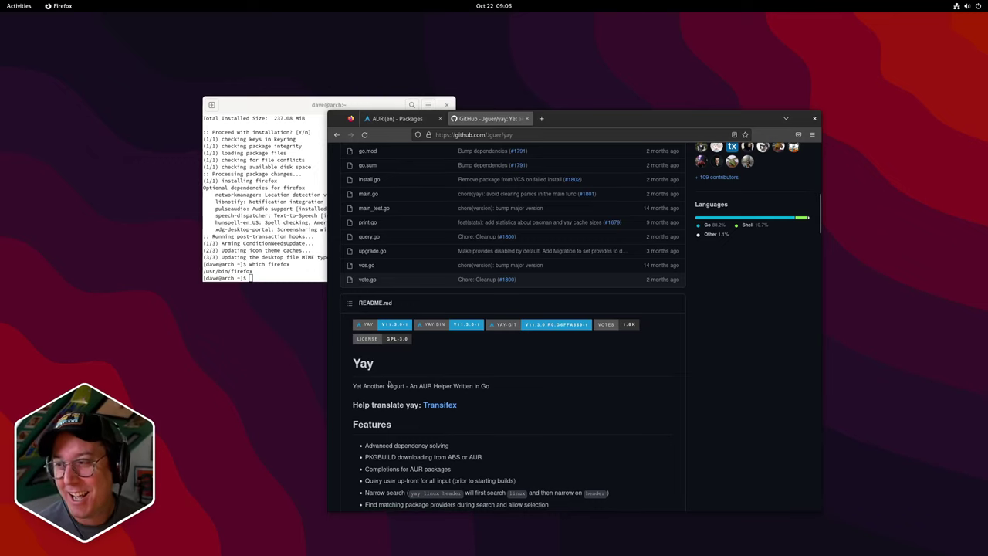
pyautogui.scroll(-4, 389, 383)
pyautogui.scroll(-2, 389, 383)
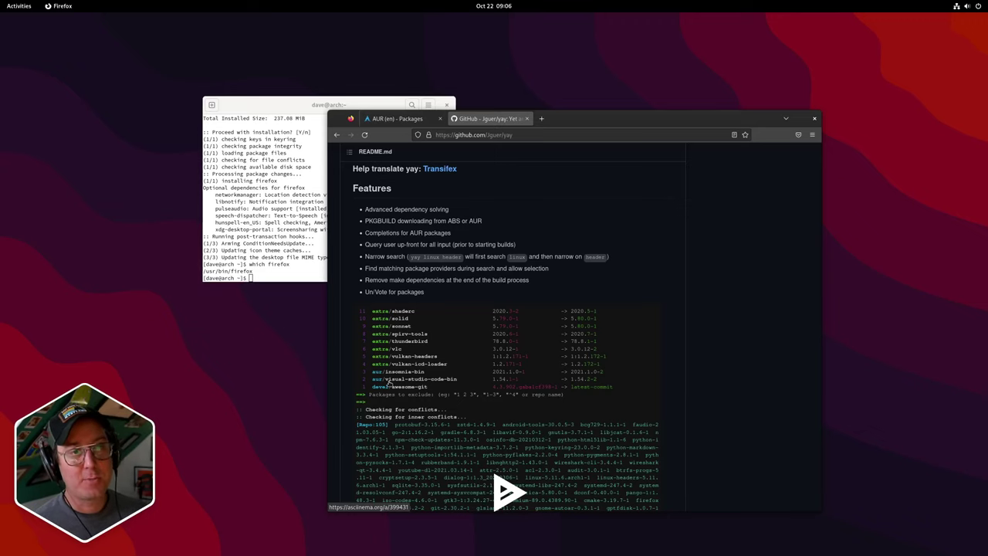
pyautogui.scroll(-4, 409, 386)
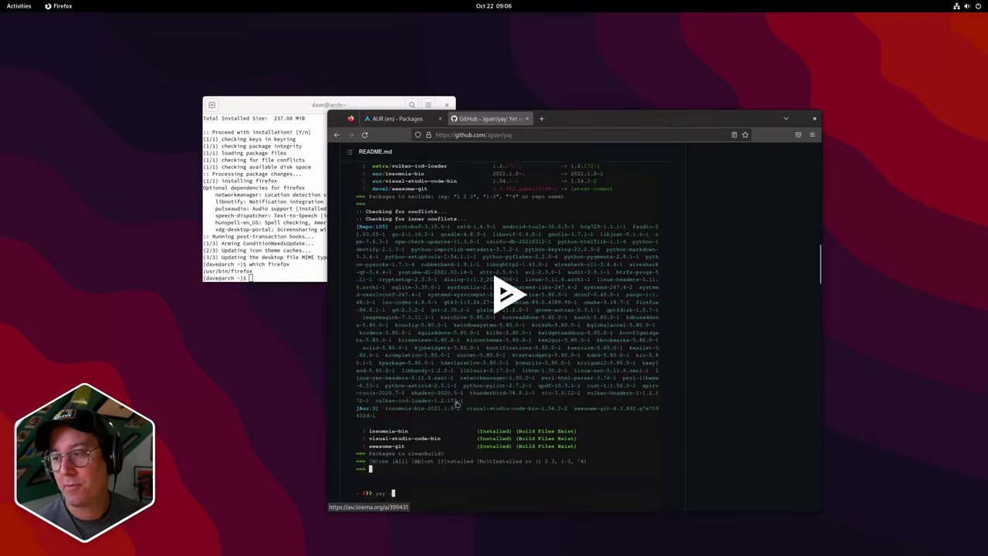
pyautogui.scroll(6, 444, 393)
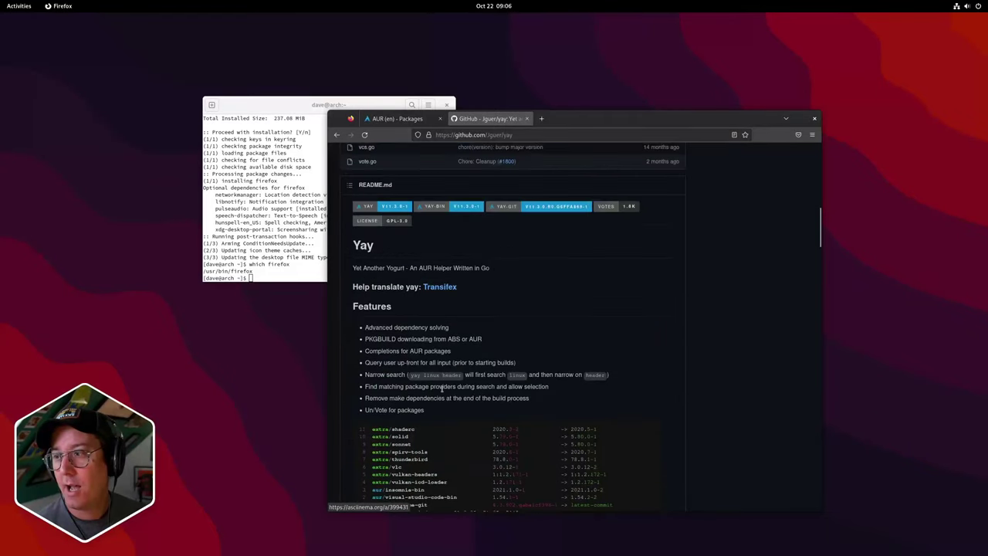
pyautogui.scroll(-5, 443, 393)
pyautogui.scroll(-5, 442, 394)
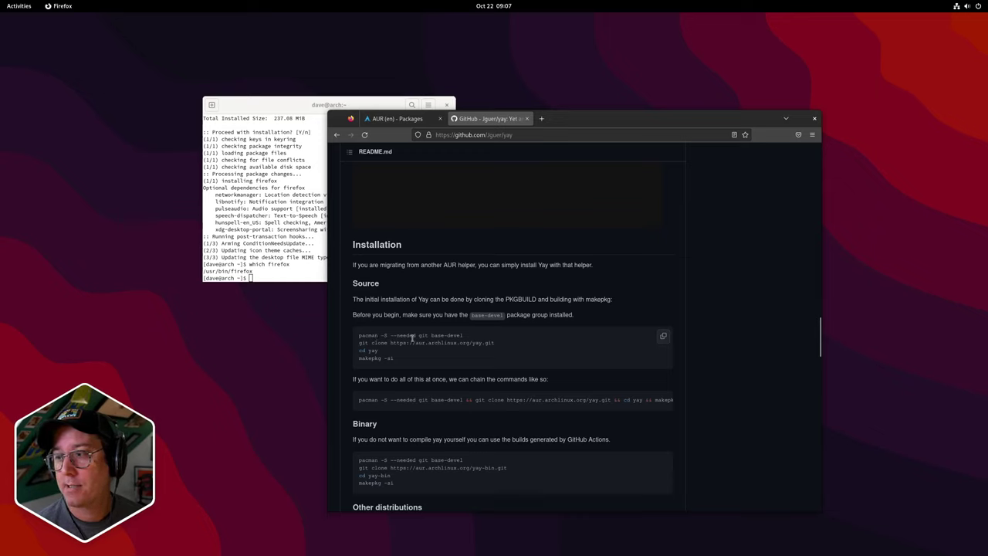
pyautogui.moveTo(431, 337); pyautogui.dragTo(467, 339)
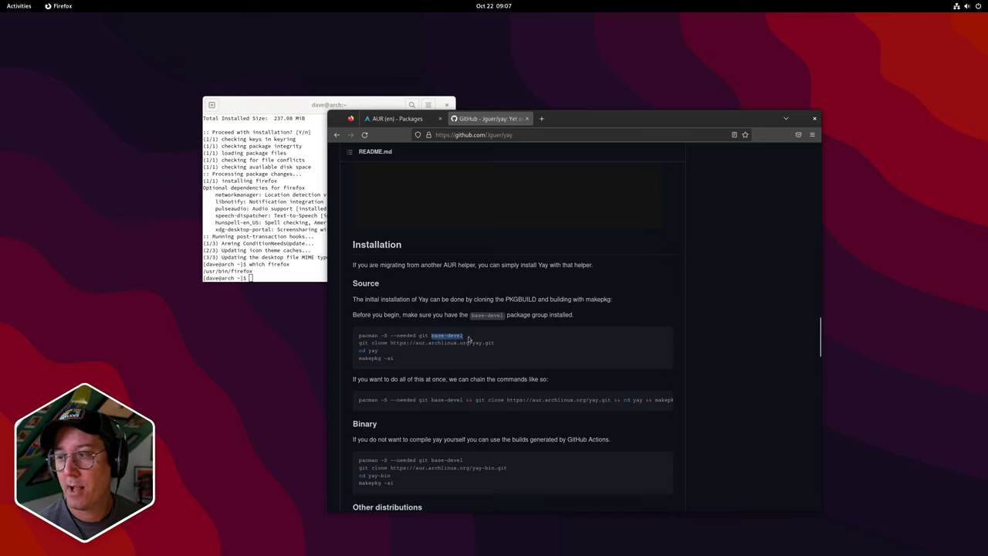
pyautogui.doubleClick(423, 335)
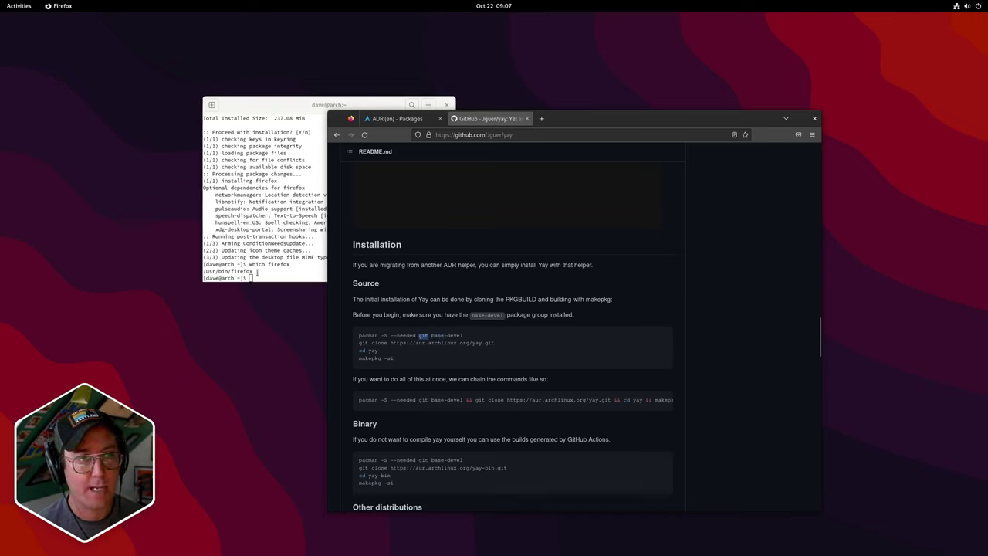
# Step: Switch to the Terminal and check whether git is installed with which git
pyautogui.click(218, 247)
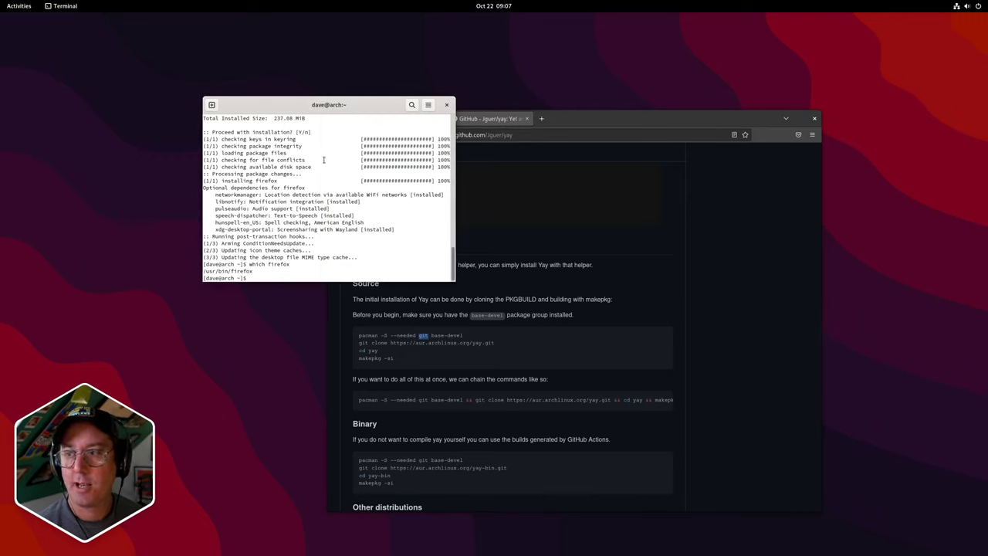
pyautogui.write('which git')
pyautogui.press('Return')
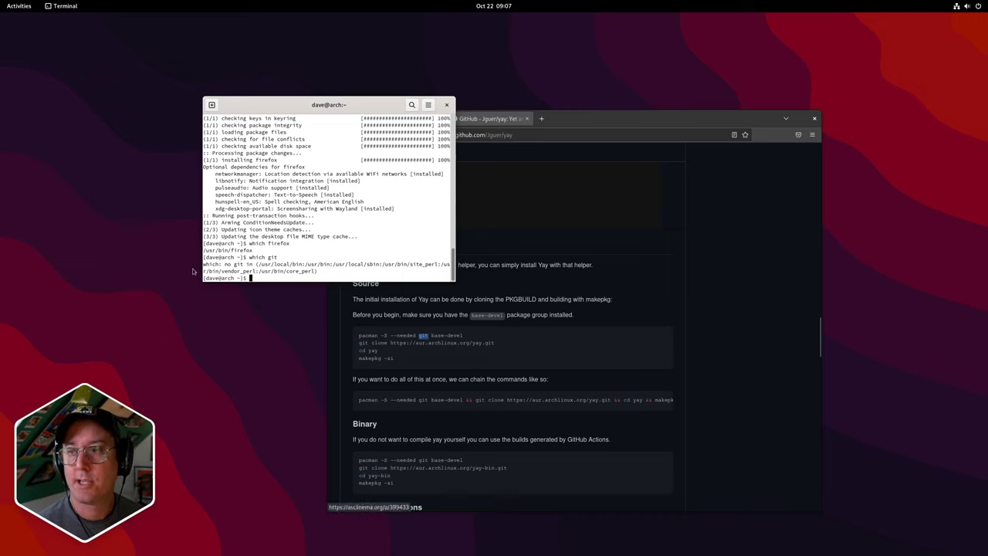
pyautogui.moveTo(228, 267); pyautogui.dragTo(317, 271)
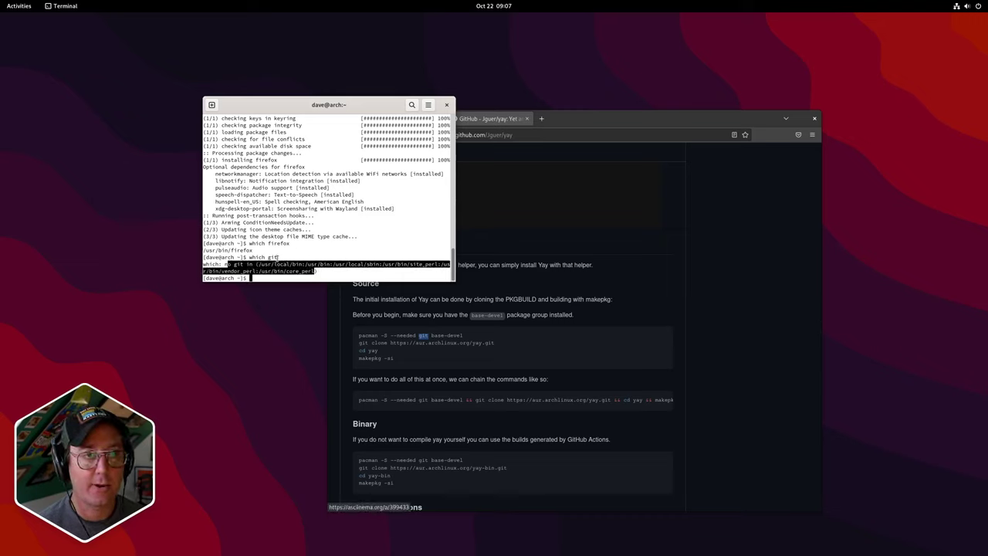
pyautogui.click(279, 261)
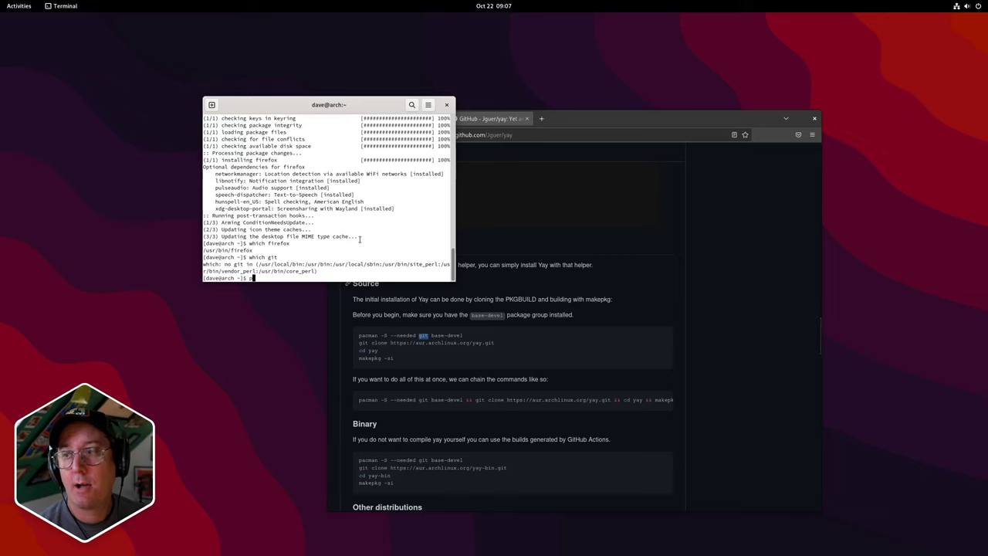
# Step: Install git with sudo pacman -S git and accept the installation
pyautogui.write('sudo pacman -S')
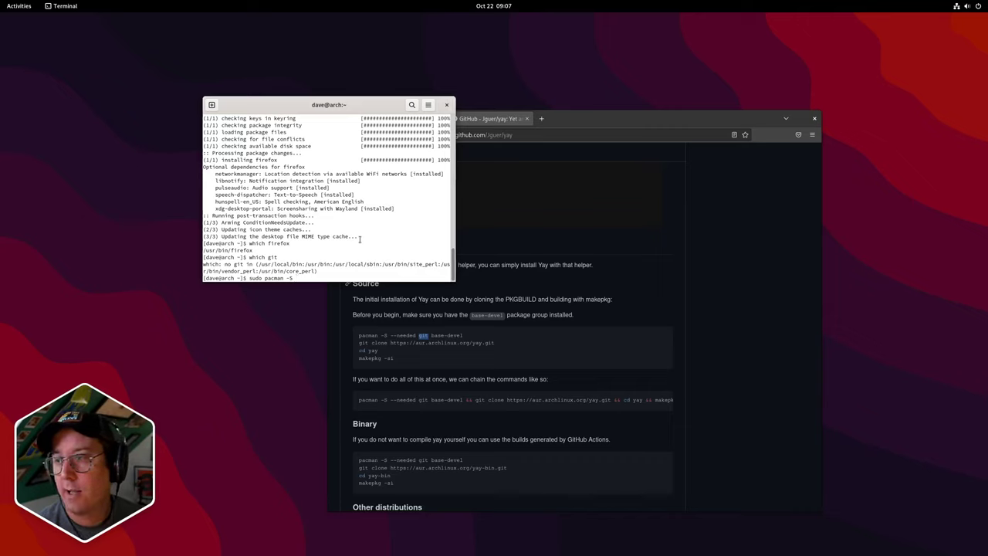
pyautogui.write(' git')
pyautogui.press('Return')
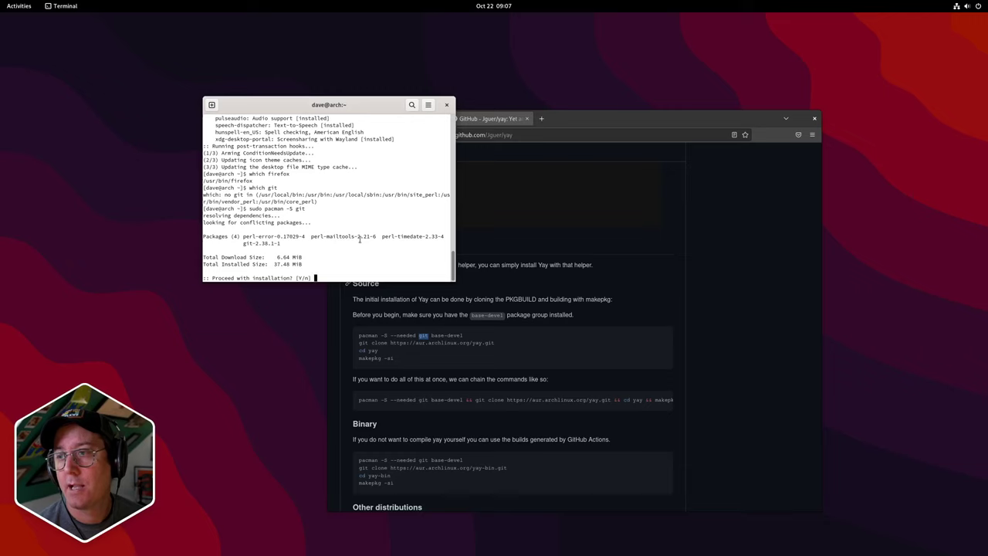
pyautogui.press('Return')
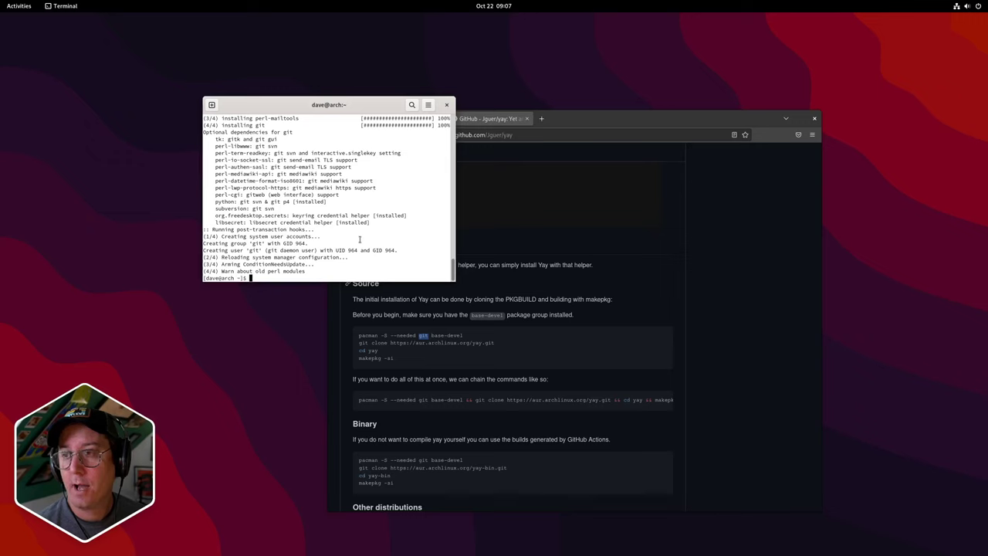
# Step: Look up the executable locations of git and firefox with the which command
pyautogui.write('which git')
pyautogui.press('Return')
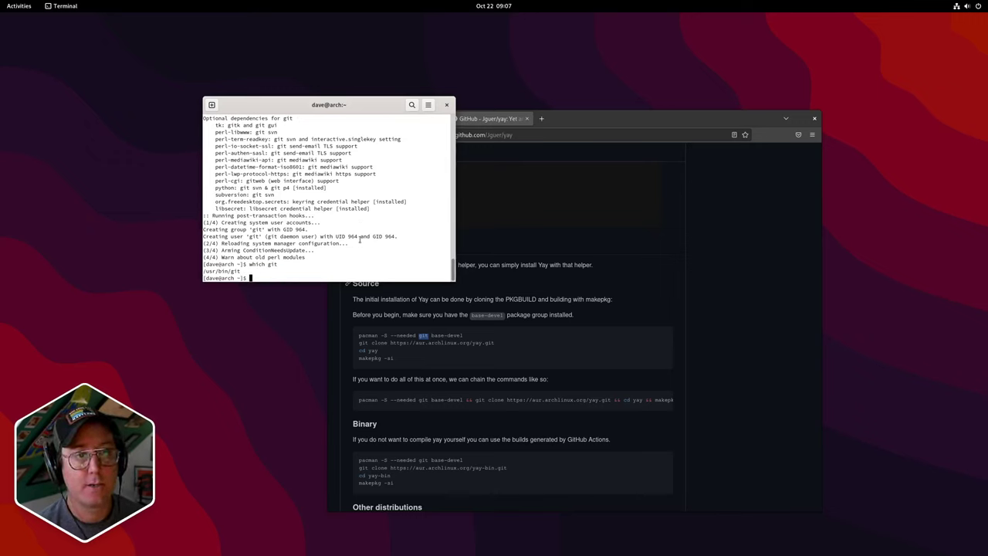
pyautogui.write('which')
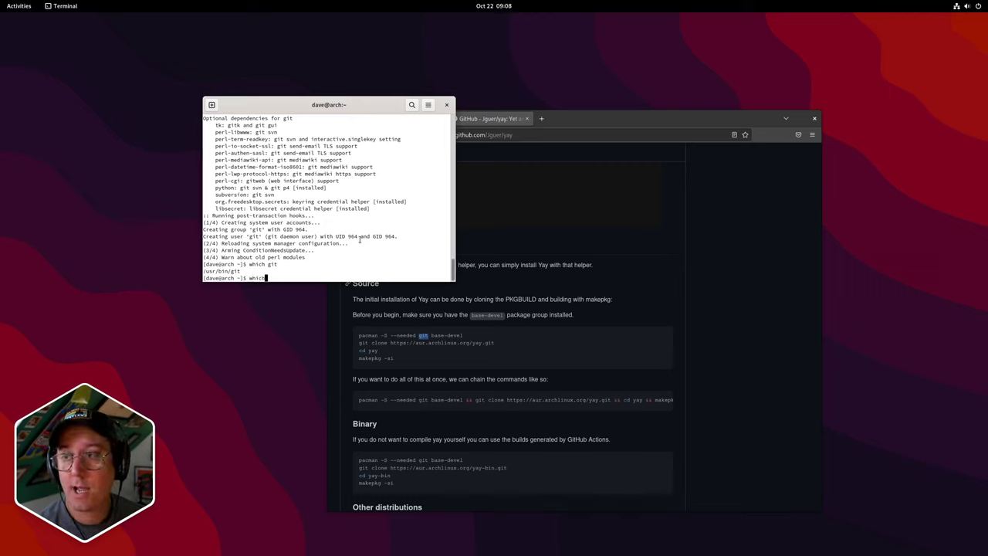
pyautogui.write(' firefox')
pyautogui.press('Return')
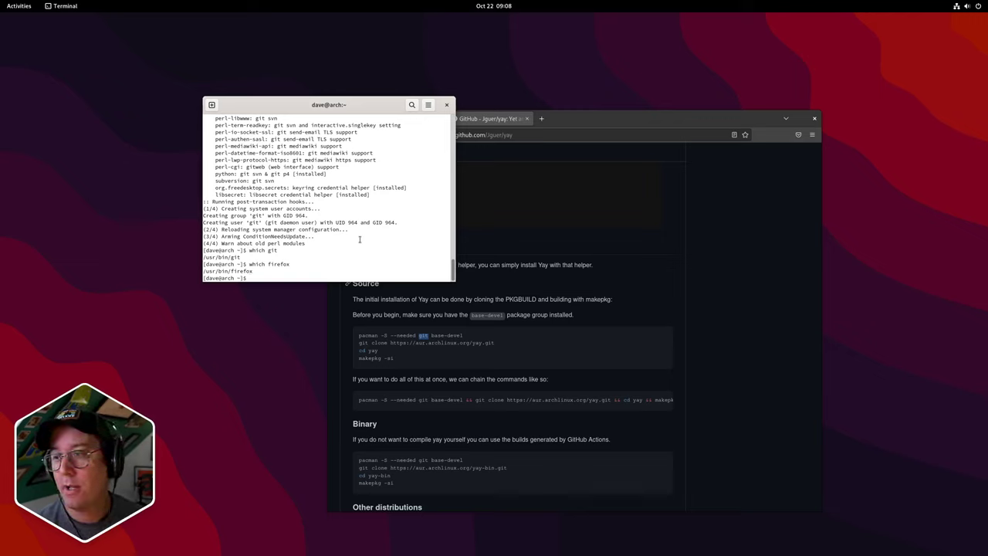
pyautogui.click(446, 354)
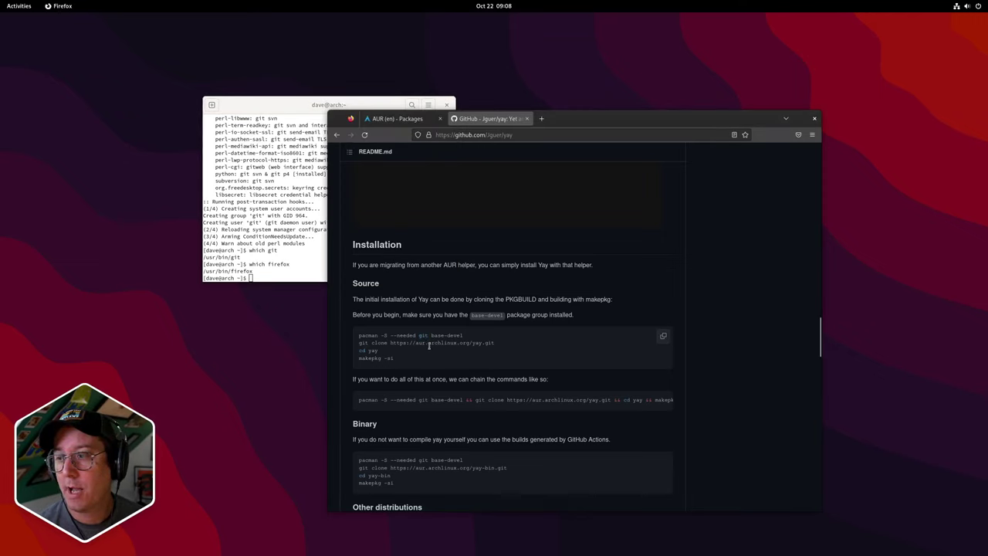
pyautogui.scroll(3, 410, 351)
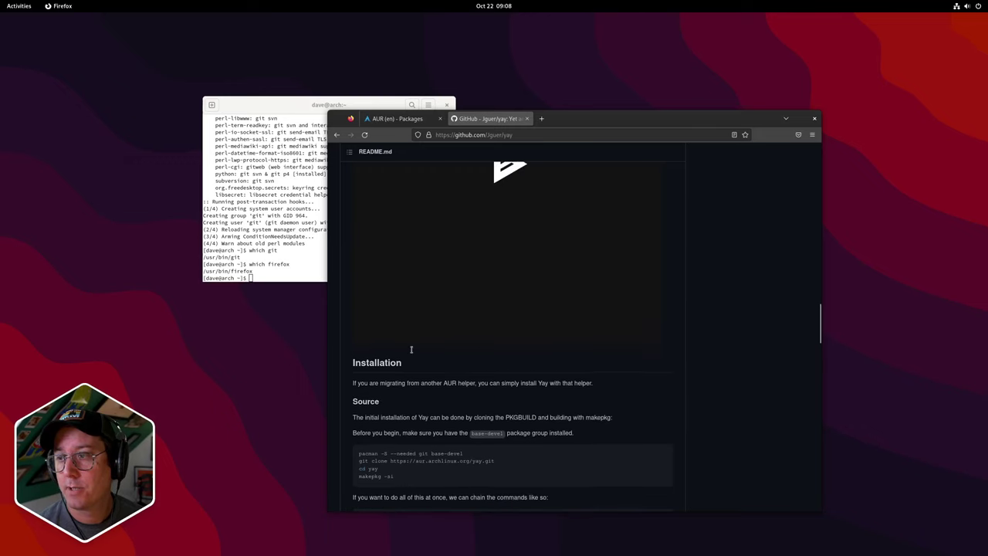
pyautogui.scroll(-3, 412, 357)
pyautogui.scroll(-2, 412, 357)
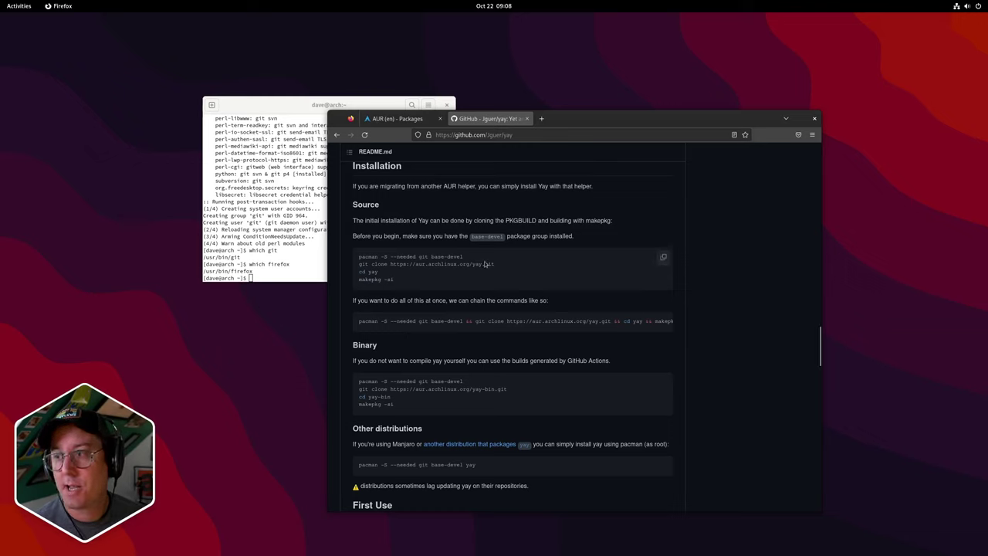
pyautogui.moveTo(497, 268); pyautogui.dragTo(359, 265)
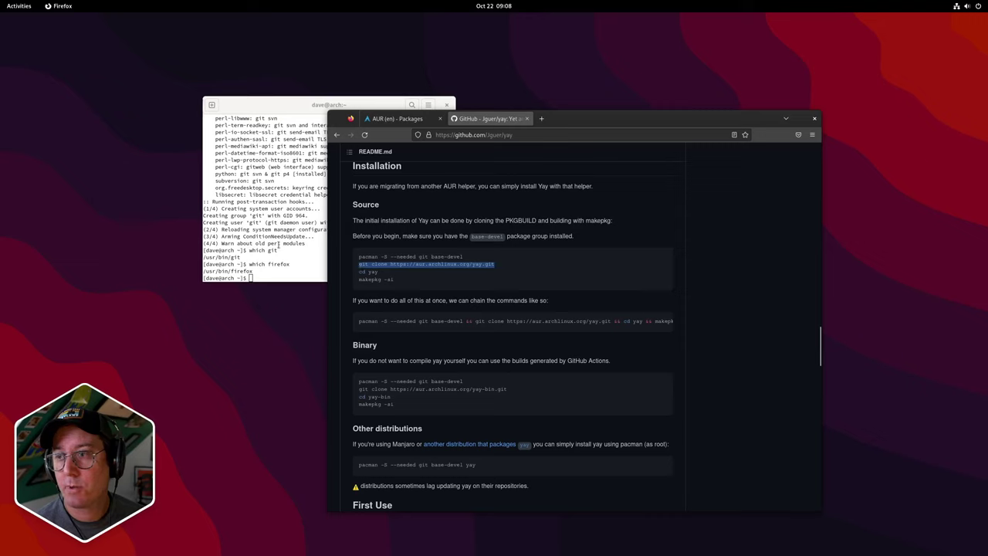
pyautogui.click(270, 198)
pyautogui.write('git clone https://aur.archlinux.org/yay.git')
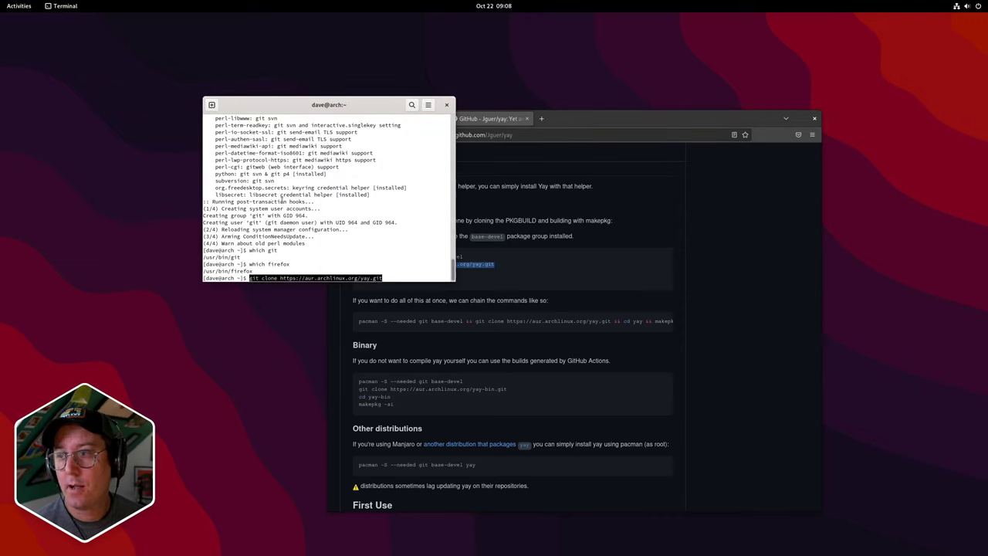
pyautogui.press('Return')
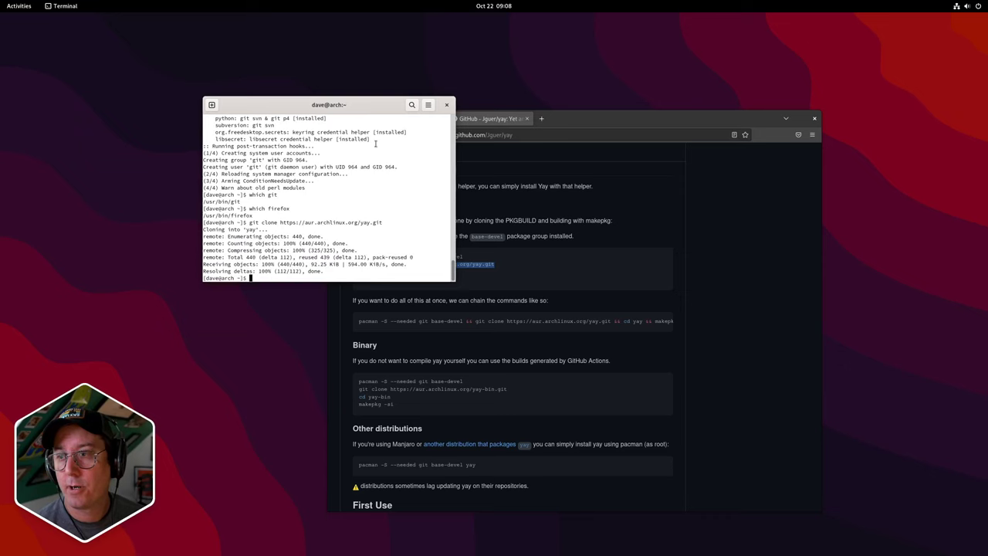
# Step: List the home directory's contents and change into the yay directory
pyautogui.write('c')
pyautogui.press('BackSpace')
pyautogui.write('ls')
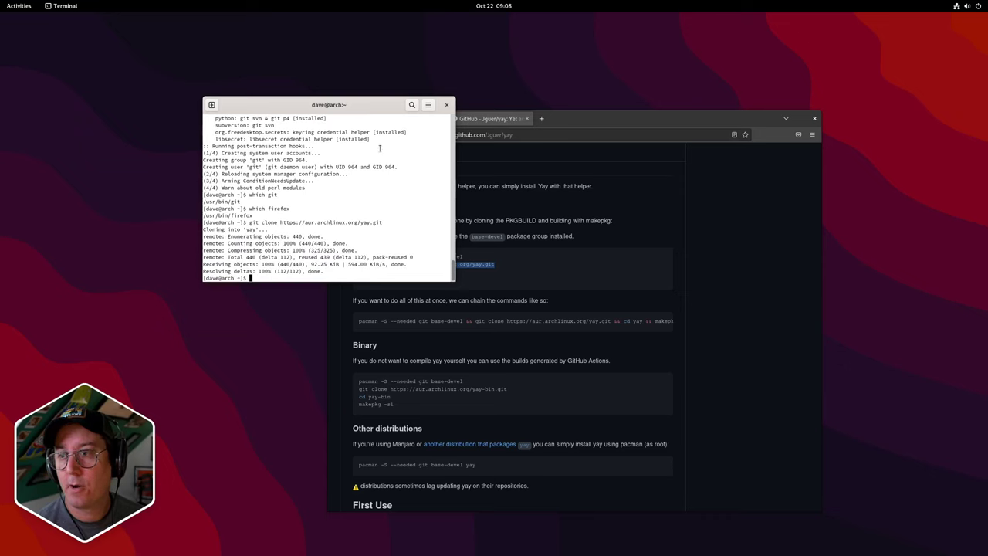
pyautogui.press('Return')
pyautogui.write('cd yay')
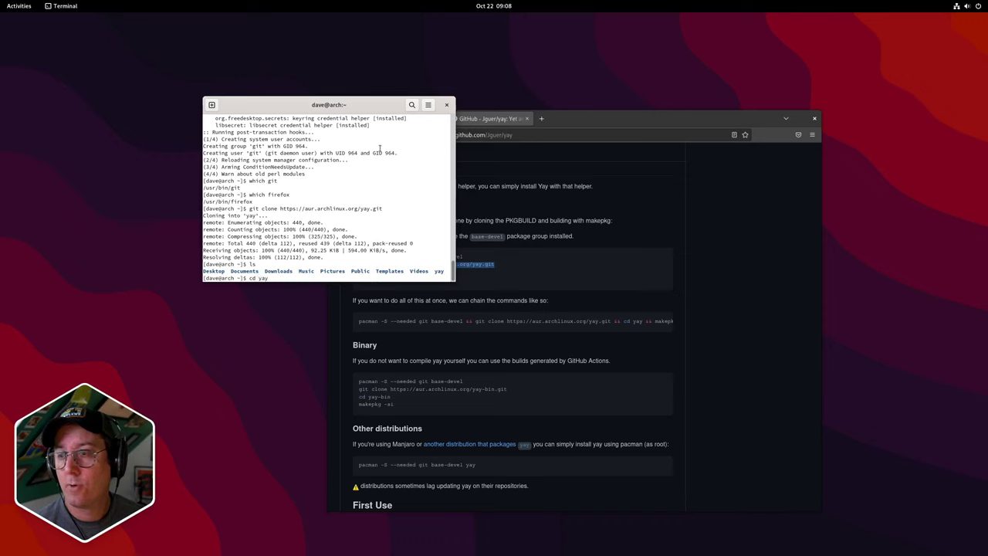
pyautogui.press('Return')
# Step: Build and install yay by running makepkg -si in the Terminal, accepting the dependency and package installations
pyautogui.click(533, 270)
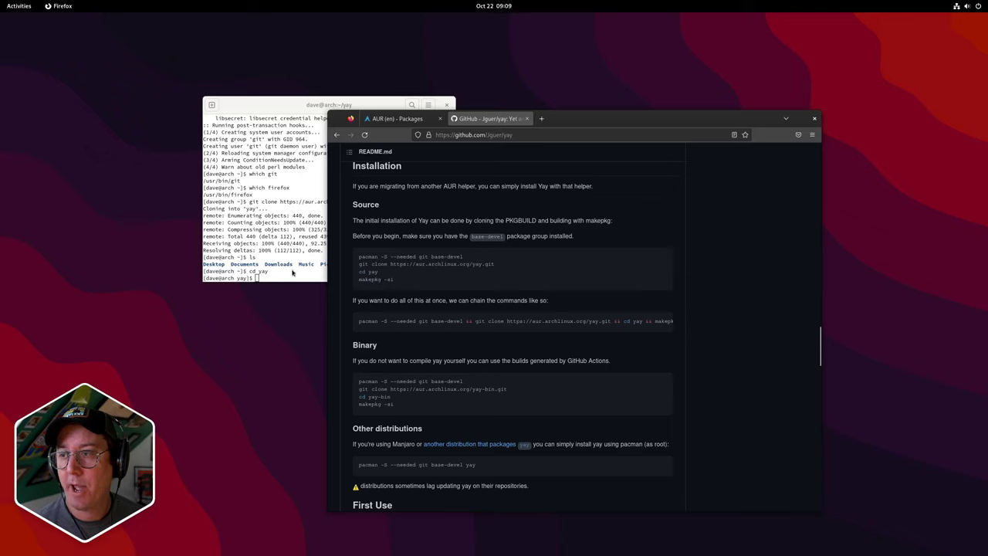
pyautogui.click(261, 258)
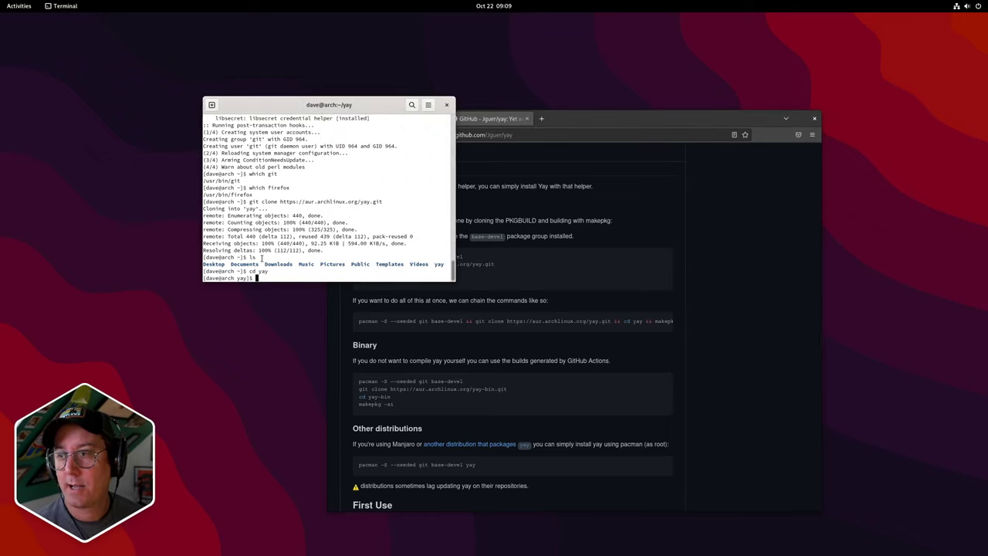
pyautogui.moveTo(347, 105); pyautogui.dragTo(207, 88)
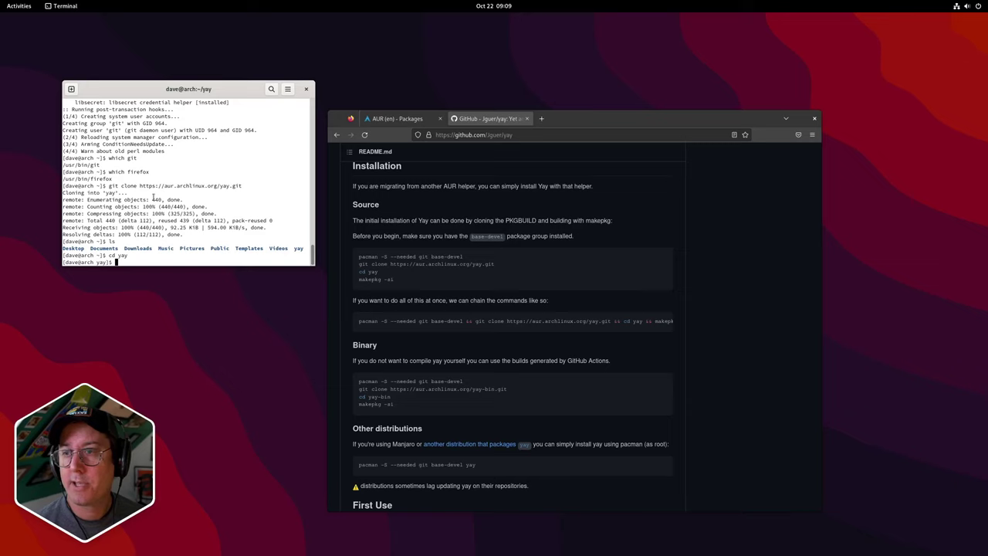
pyautogui.write('makep')
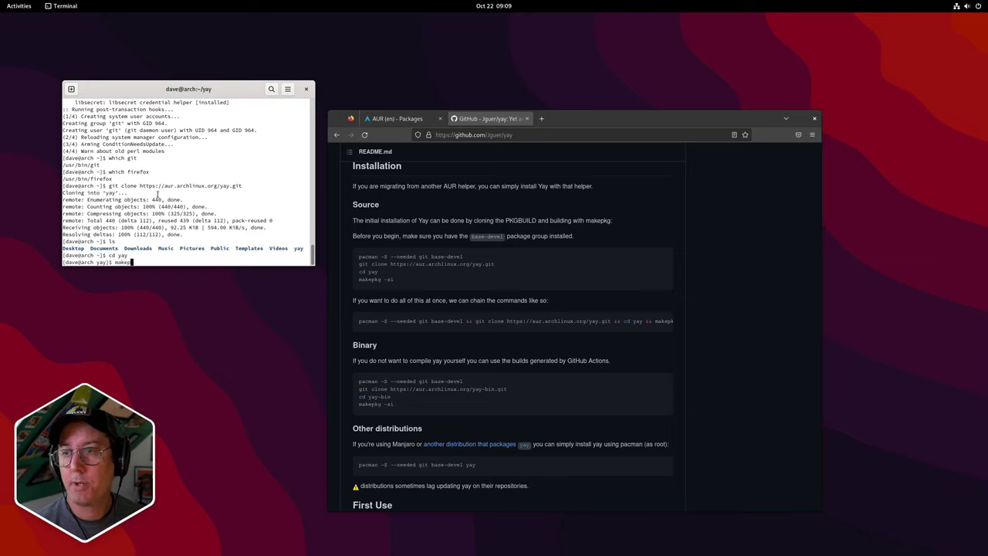
pyautogui.write('kg -si')
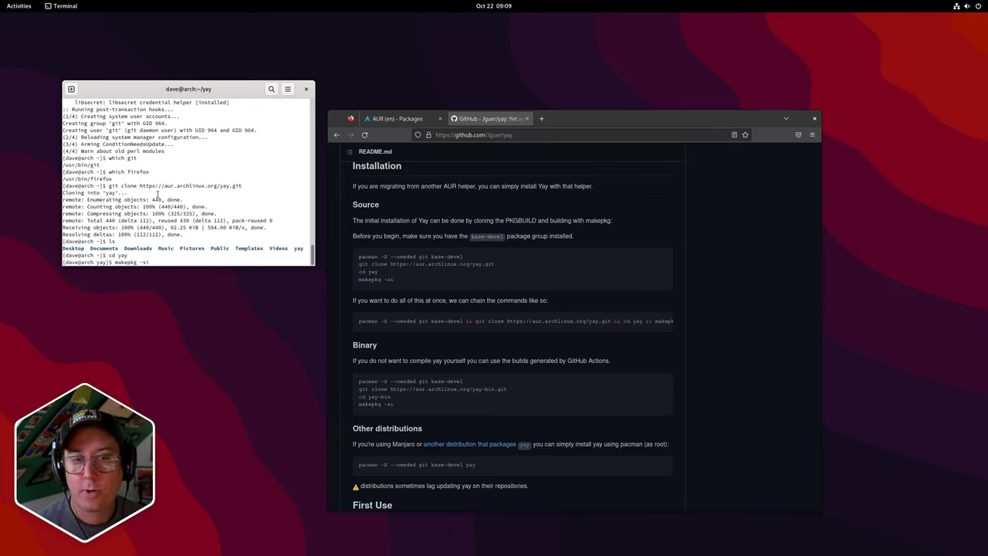
pyautogui.press('Return')
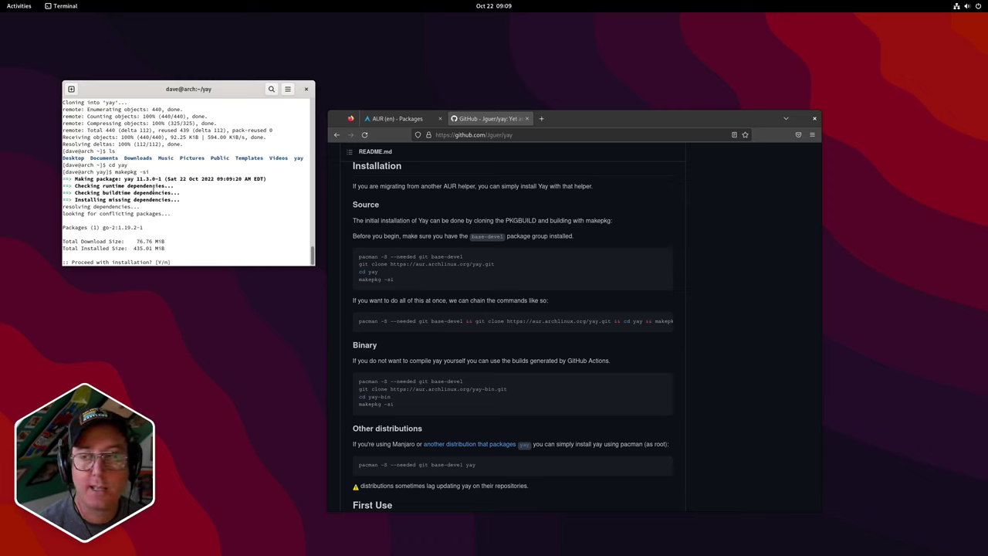
pyautogui.press('Return')
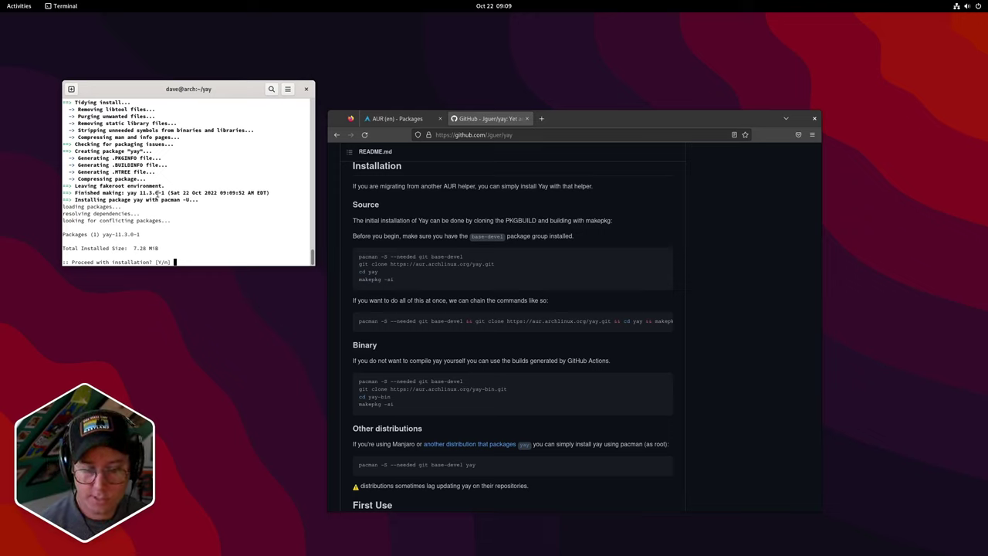
pyautogui.press('Return')
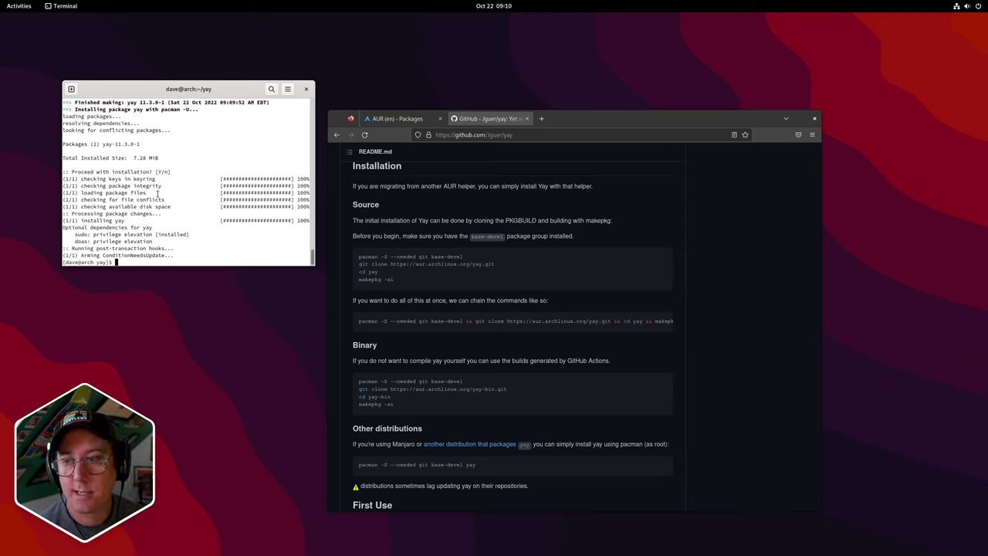
# Step: Return to the home directory with cd .. and cd ~, and list its contents with ls
pyautogui.write('cd ..')
pyautogui.press('Return')
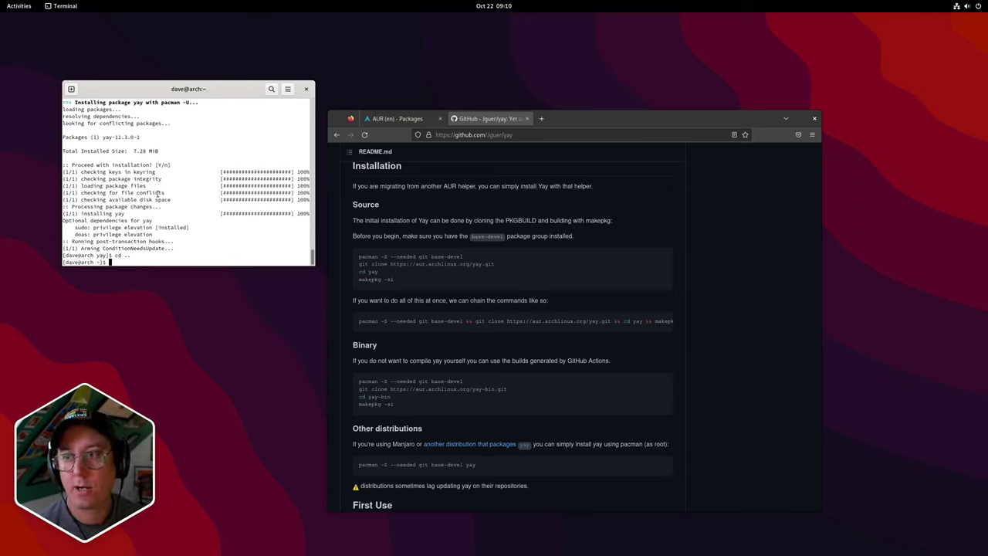
pyautogui.write('cd ')
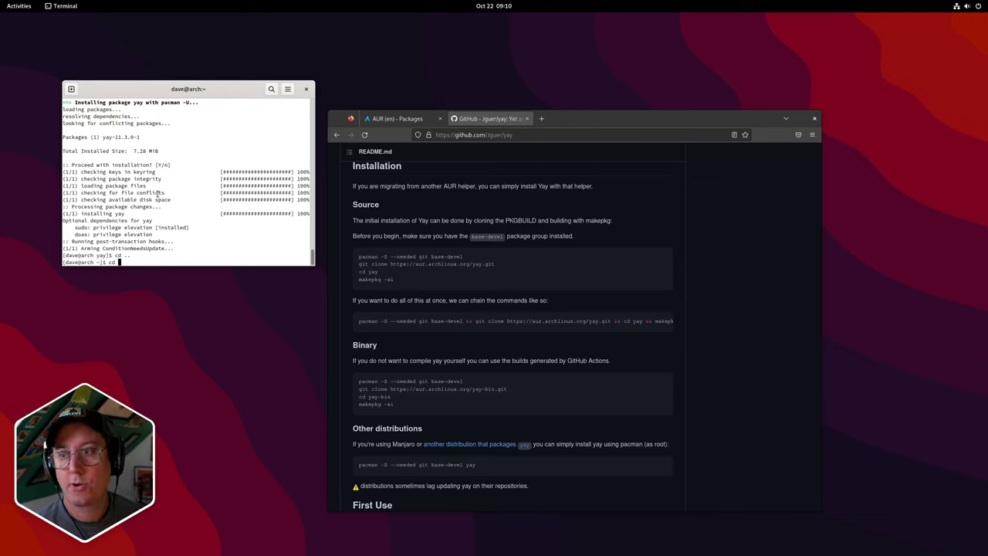
pyautogui.write('~')
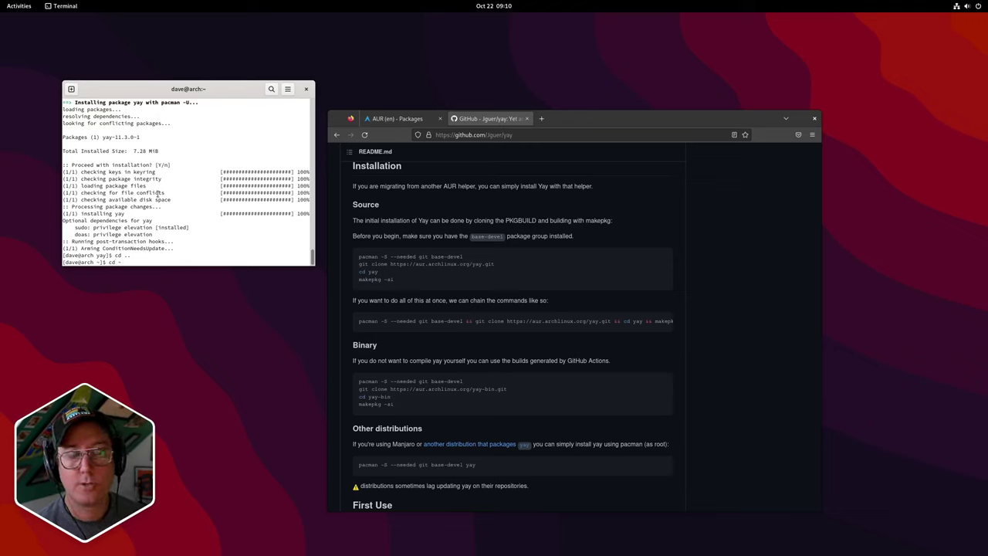
pyautogui.press('Return')
pyautogui.write('ls')
pyautogui.press('Return')
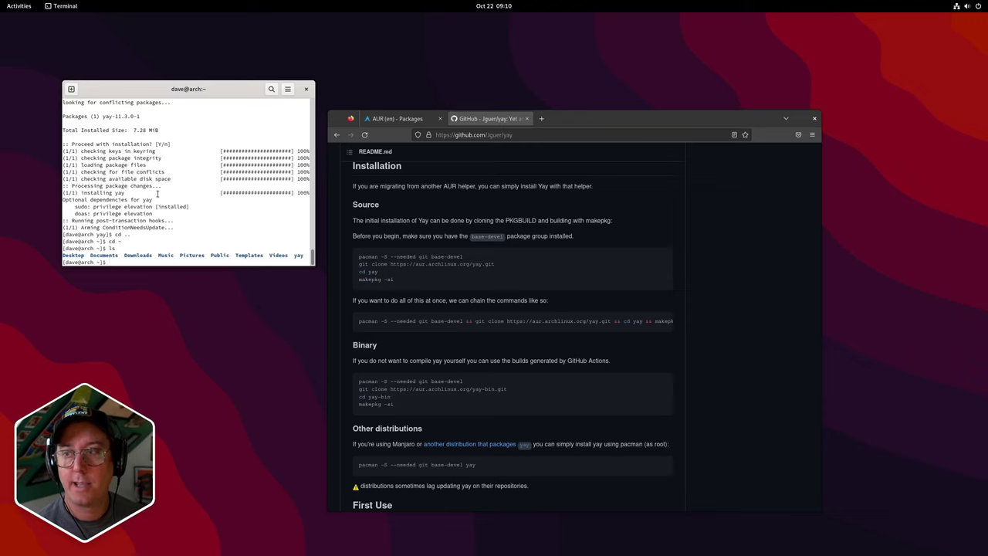
# Step: Look up the executable location of yay with the which command
pyautogui.write('whic')
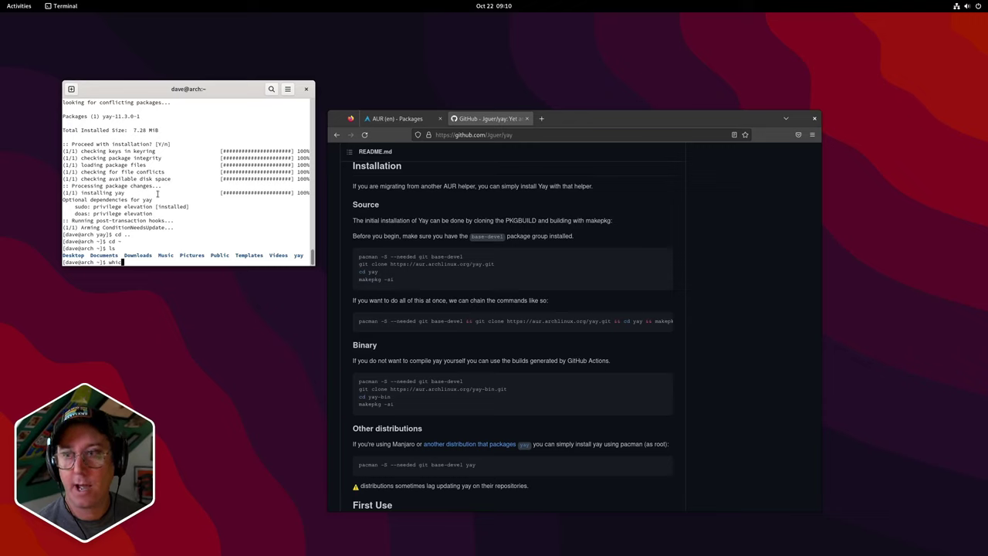
pyautogui.write('h yay')
pyautogui.press('Return')
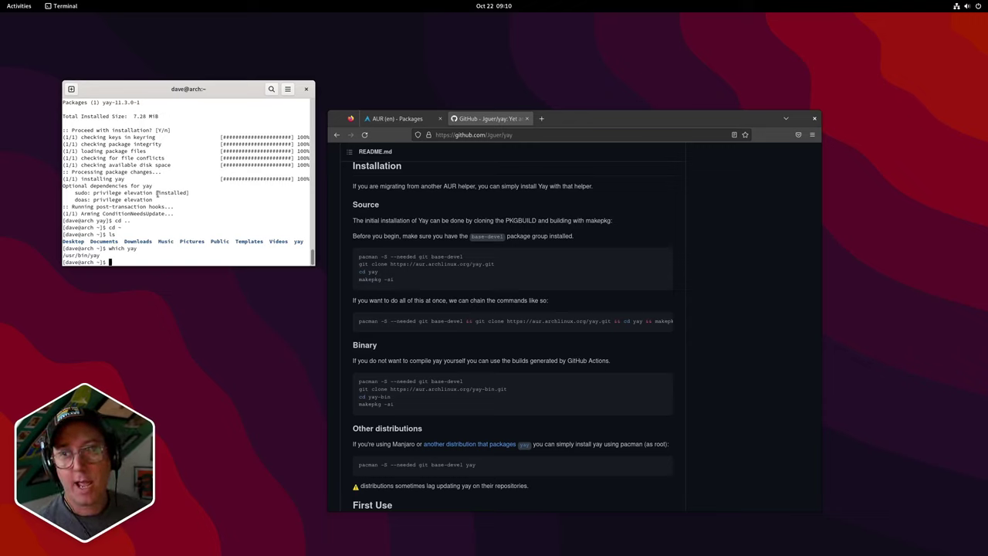
# Step: Close the Firefox window and uninstall the browser with yay -R firefox, accepting the package removal
pyautogui.click(814, 118)
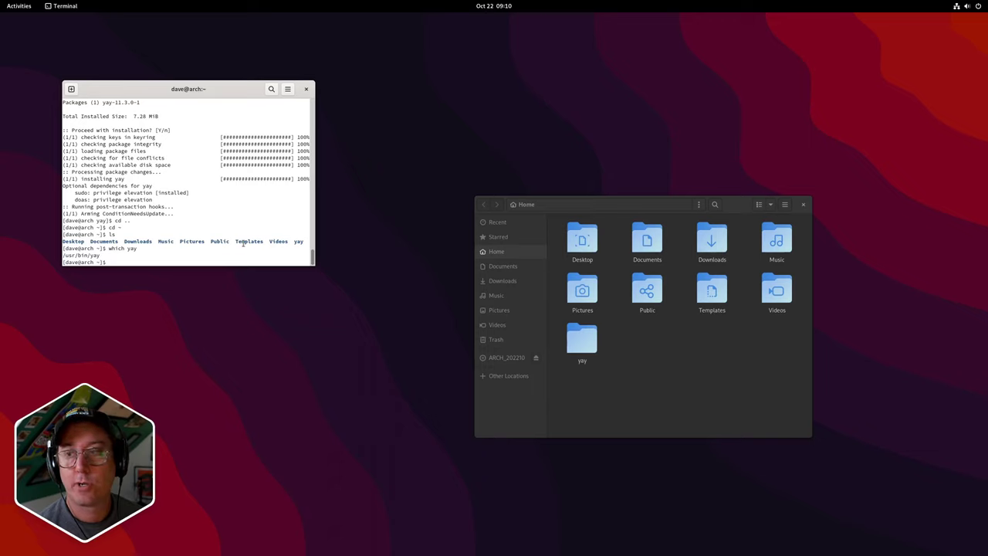
pyautogui.write('yay')
pyautogui.write('-')
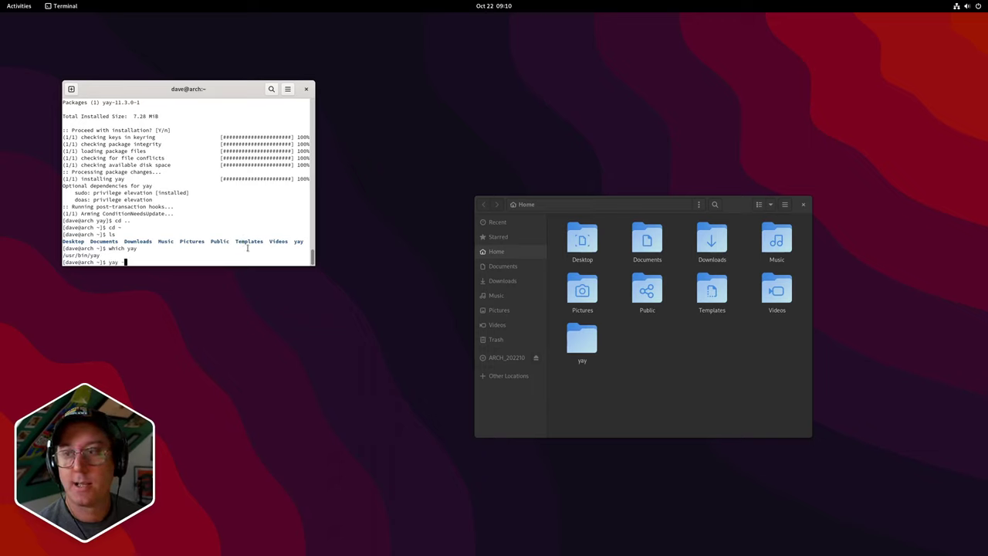
pyautogui.write('R firefox')
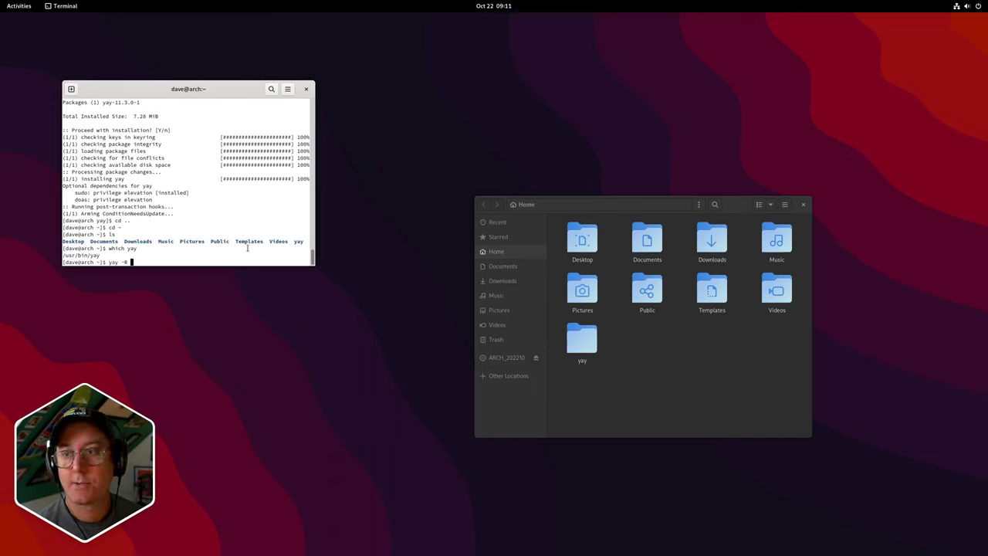
pyautogui.press('Return')
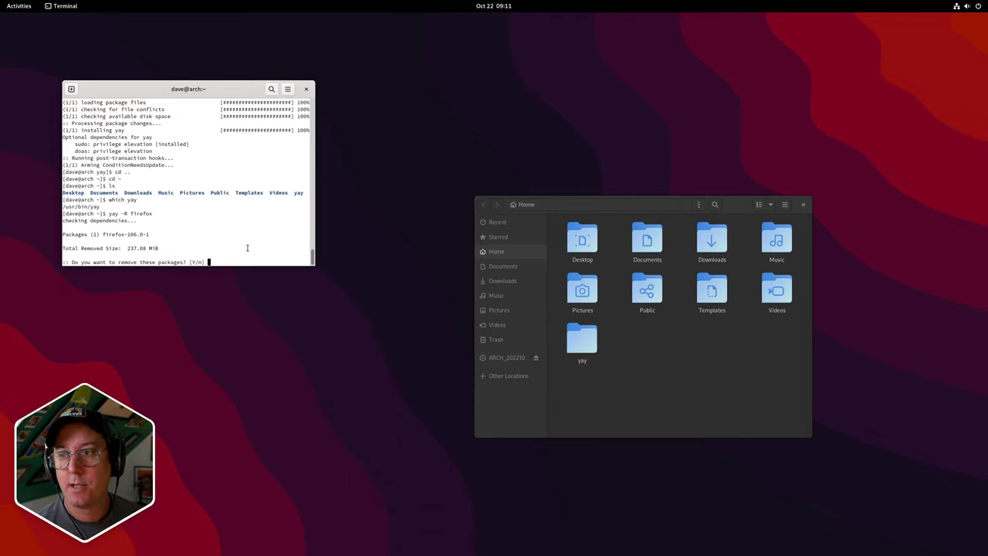
pyautogui.press('Return')
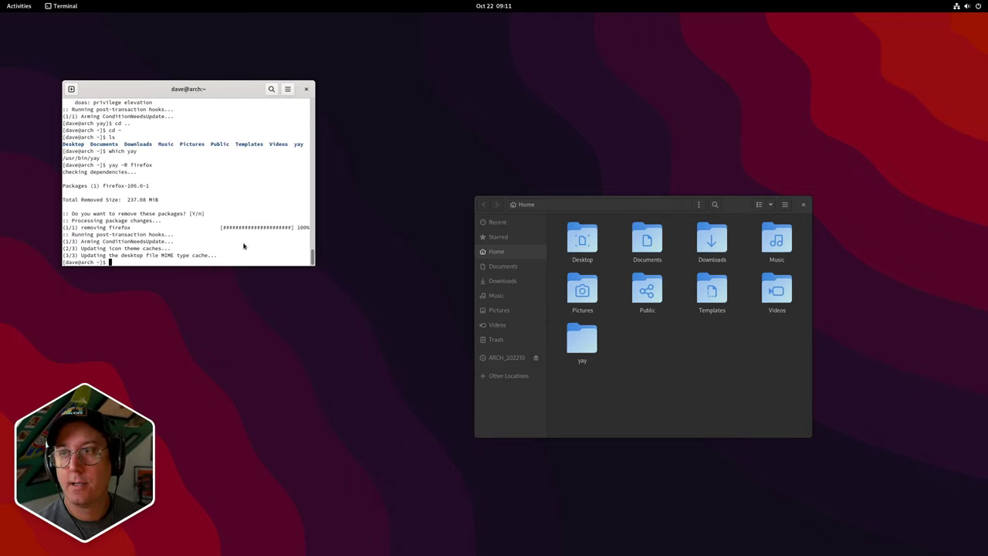
# Step: Search the Activities overview for "fire" to check whether Firefox is still offered as an application
pyautogui.press('super')
pyautogui.write('fire')
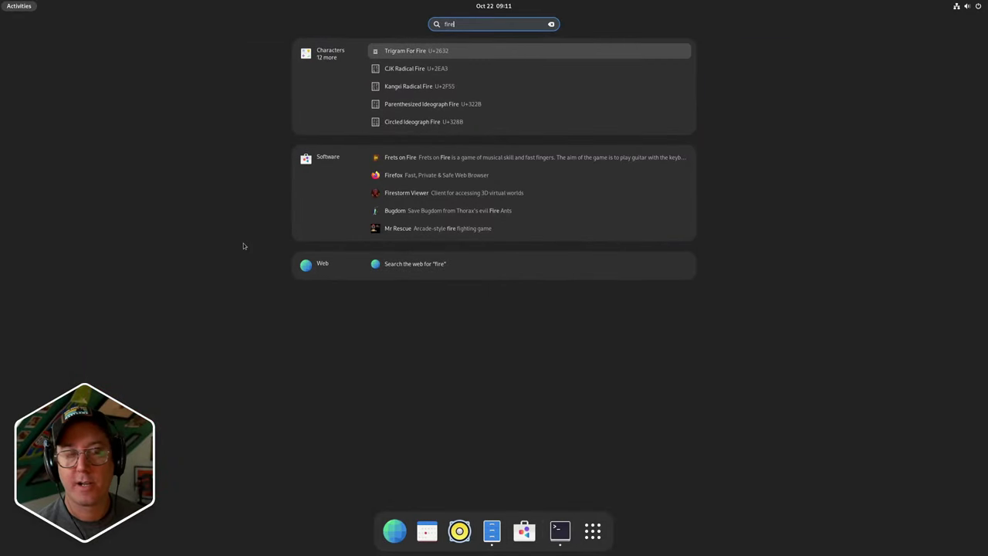
pyautogui.press('Escape')
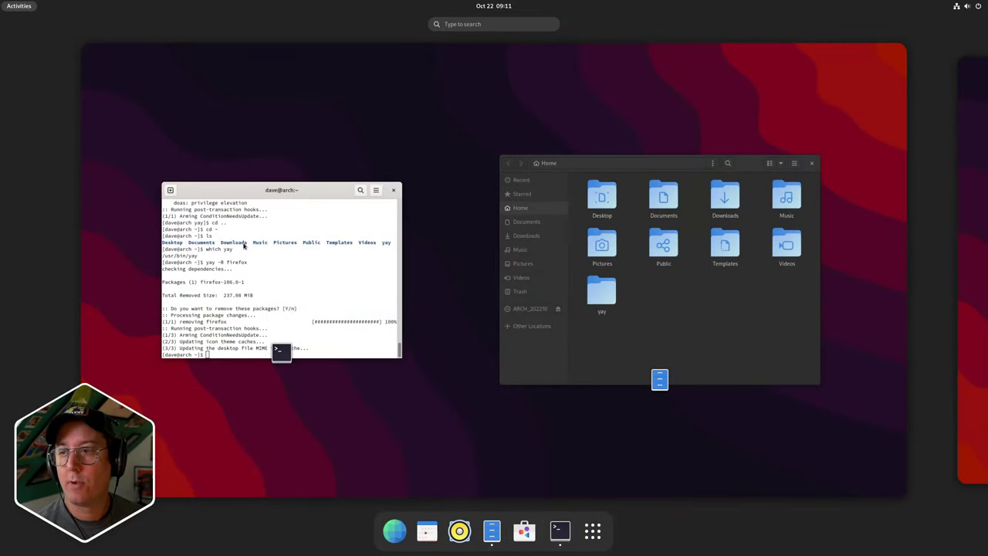
# Step: Reinstall Firefox from the Terminal with yay -S firefox and accept the installation
pyautogui.click(244, 245)
pyautogui.write('yay ')
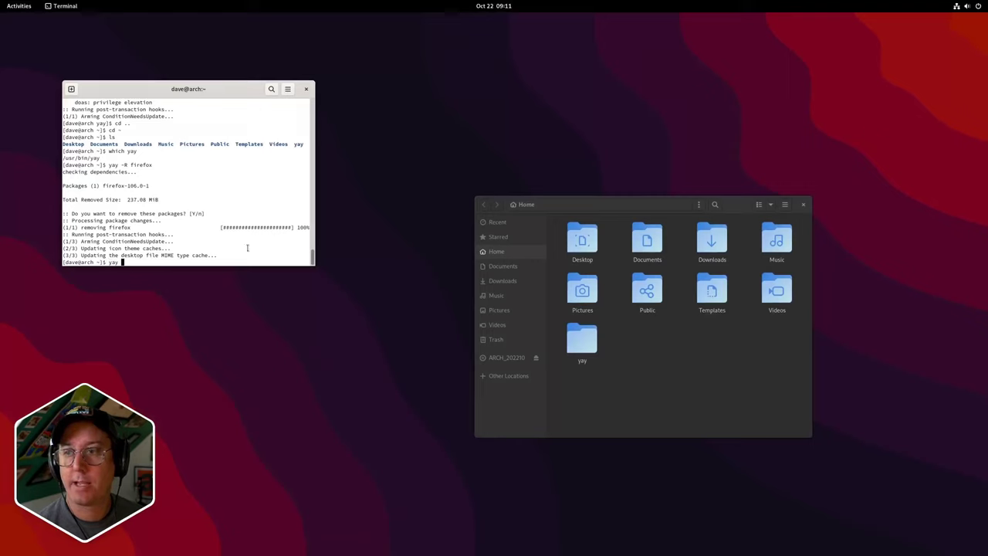
pyautogui.write('-S f')
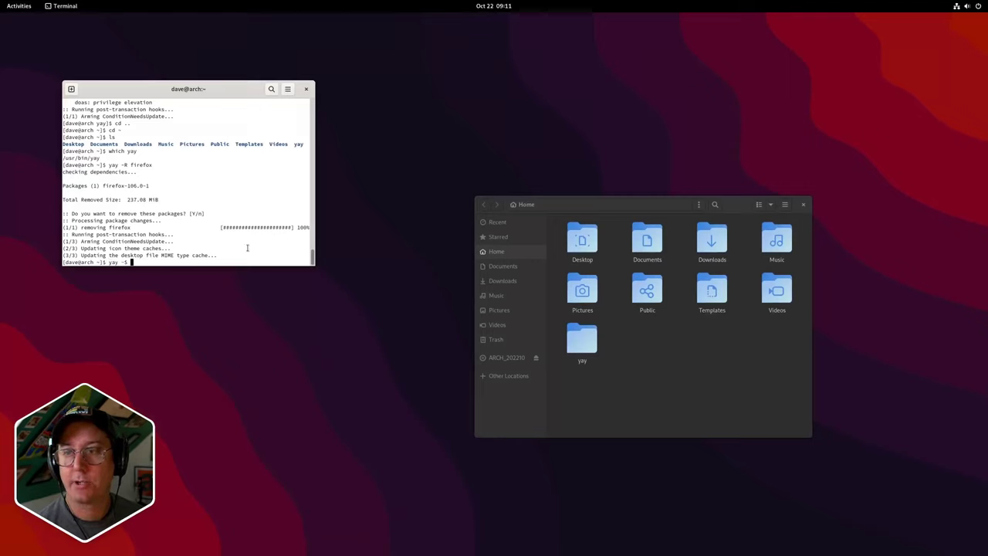
pyautogui.write('irefox')
pyautogui.press('Return')
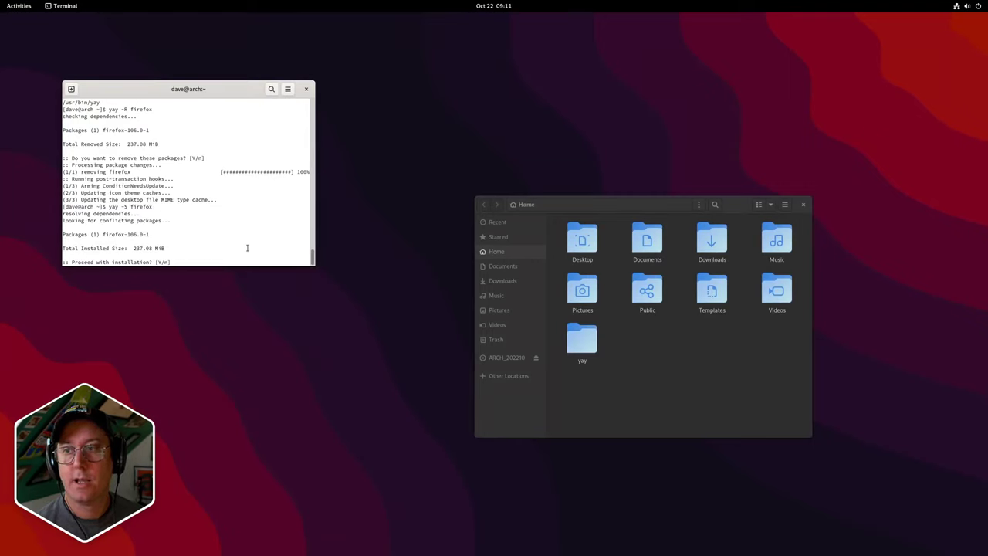
pyautogui.press('Return')
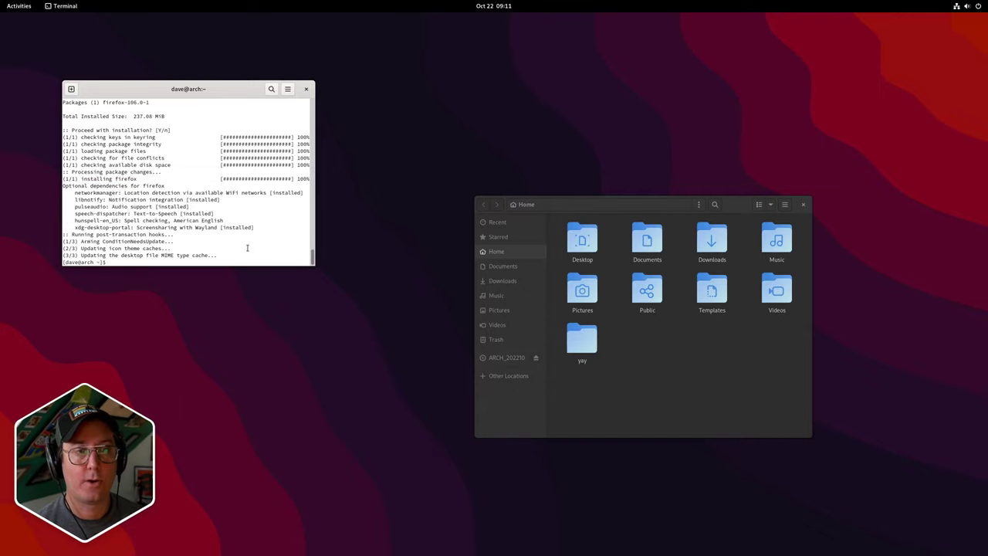
# Step: Find Firefox through the Activities search, launch it and move its window beside the Terminal
pyautogui.press('super')
pyautogui.write('fire')
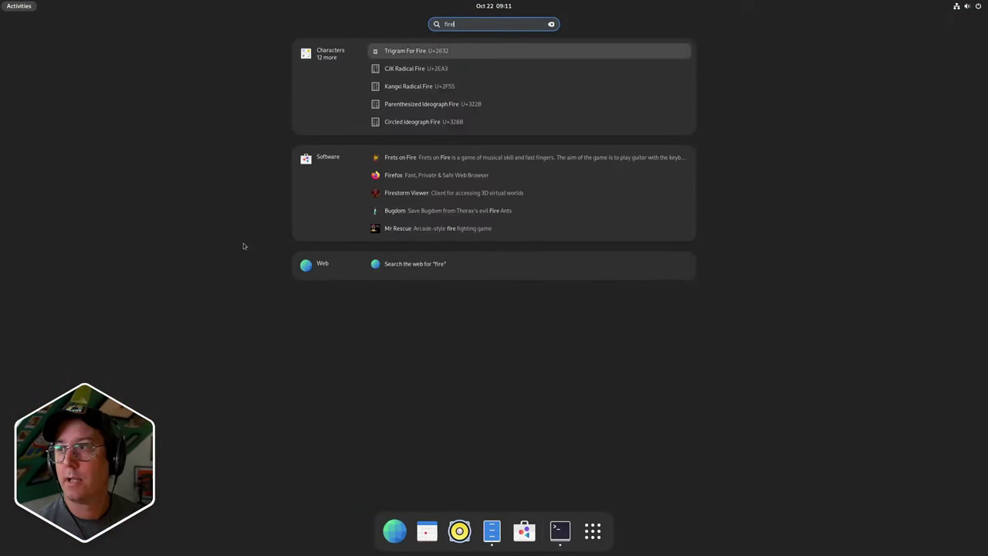
pyautogui.press('Escape')
pyautogui.write('fi')
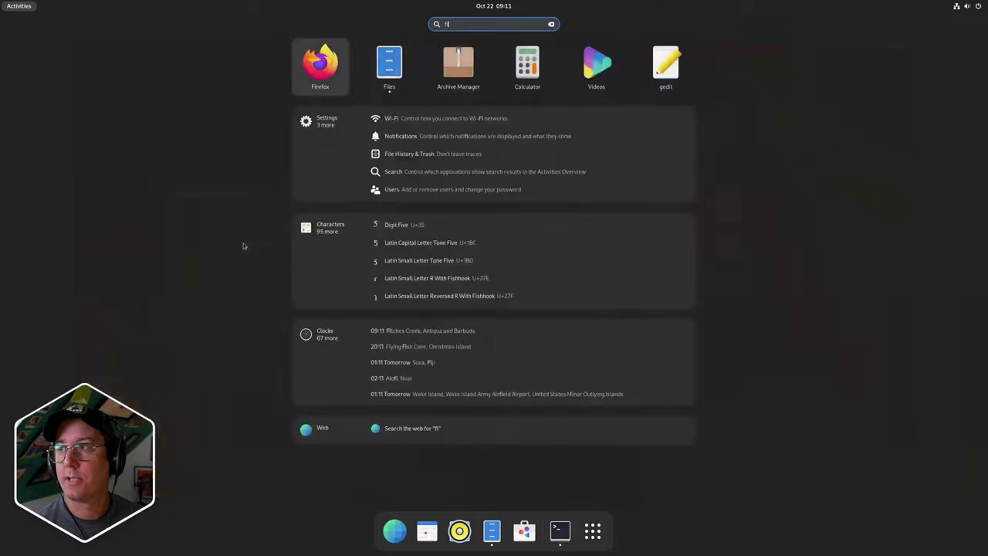
pyautogui.press('Escape')
pyautogui.press('Escape')
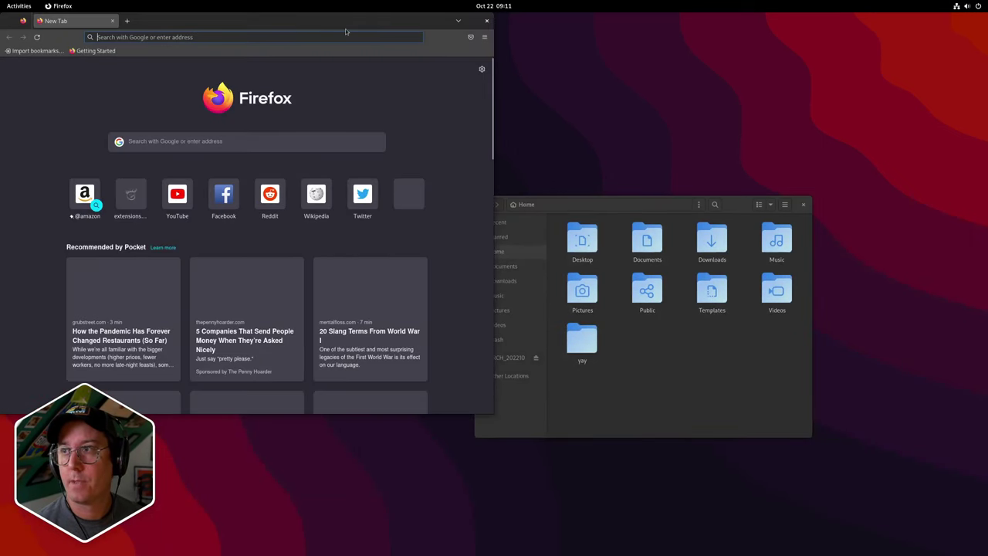
pyautogui.moveTo(348, 31); pyautogui.dragTo(673, 88)
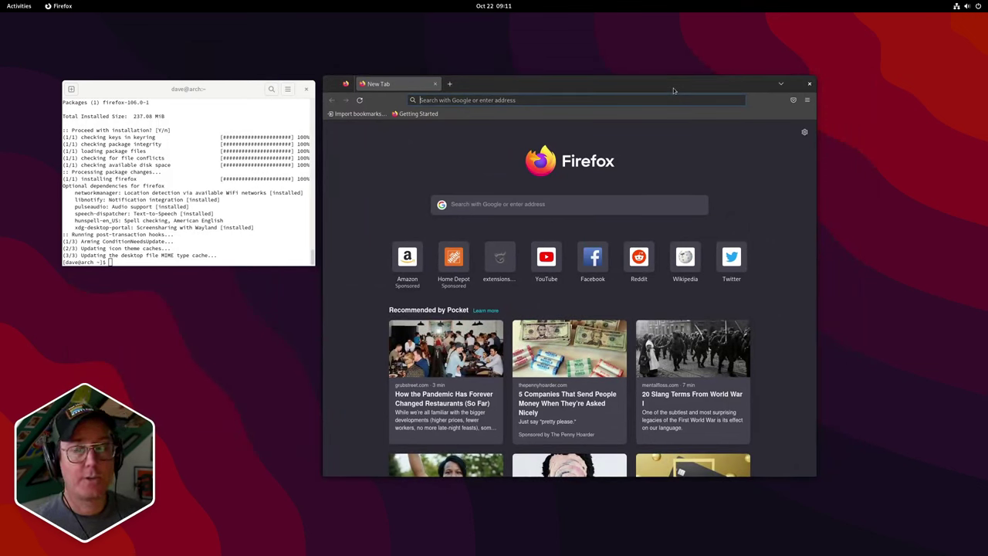
# Step: Look up the executable location of firefox in the Terminal with the which command
pyautogui.click(281, 149)
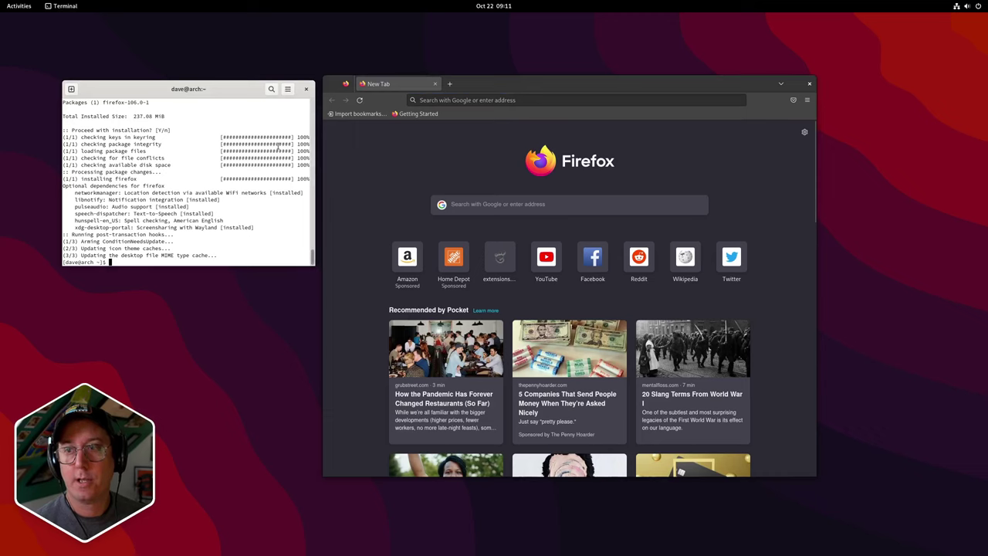
pyautogui.write('which firefox')
pyautogui.press('Return')
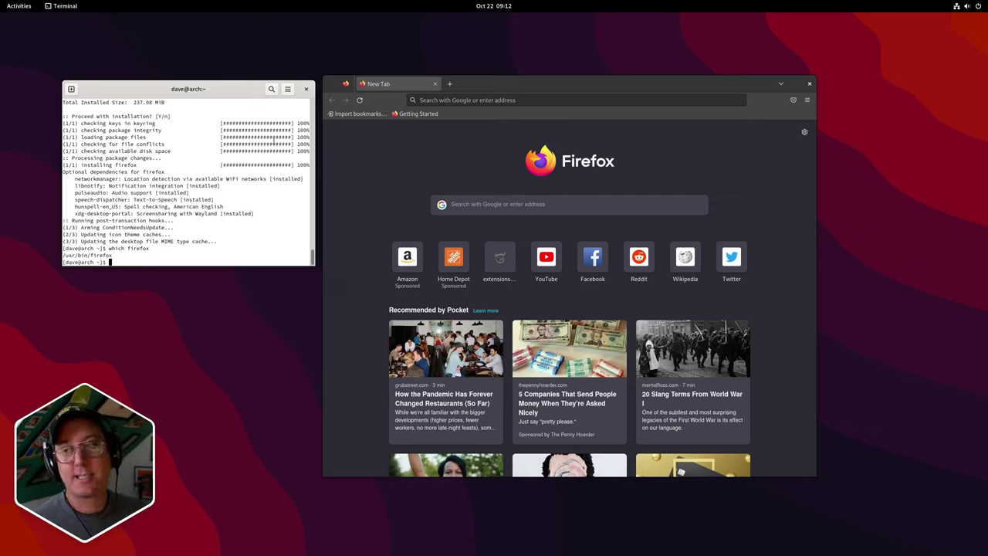
# Step: Search the web in Firefox for "aur blur-my-shell" and open the AUR package page for gnome-shell-extension-blur-my-shell
pyautogui.click(478, 100)
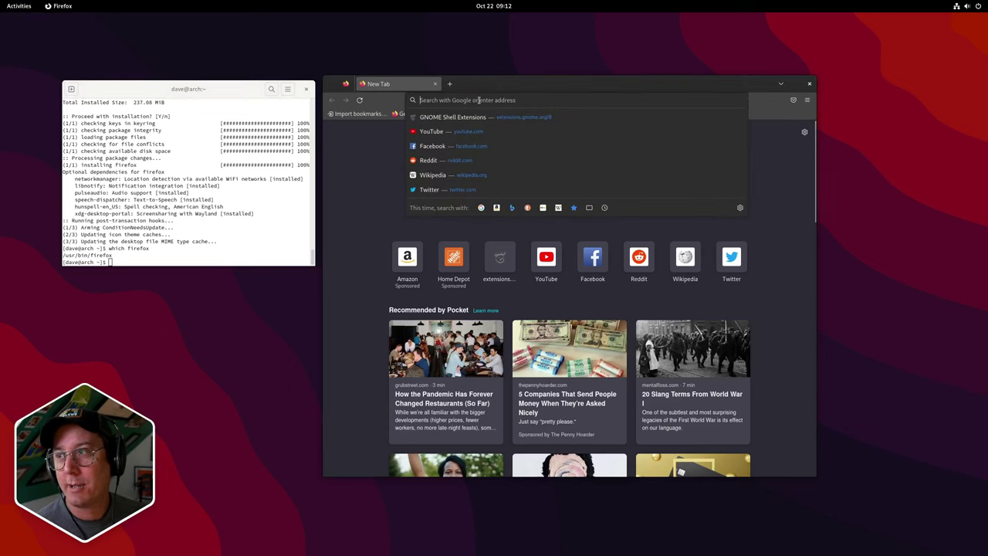
pyautogui.write('g')
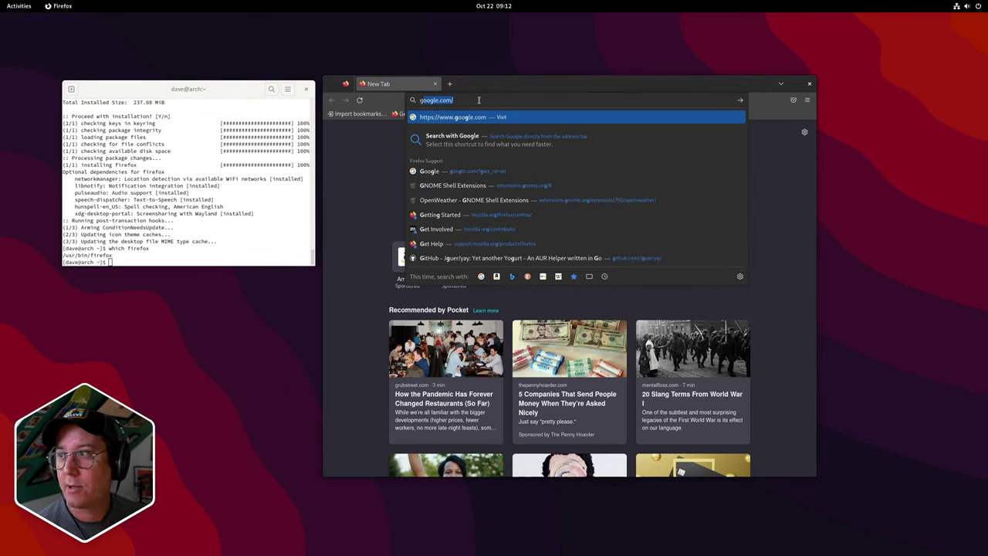
pyautogui.press('BackSpace')
pyautogui.press('BackSpace')
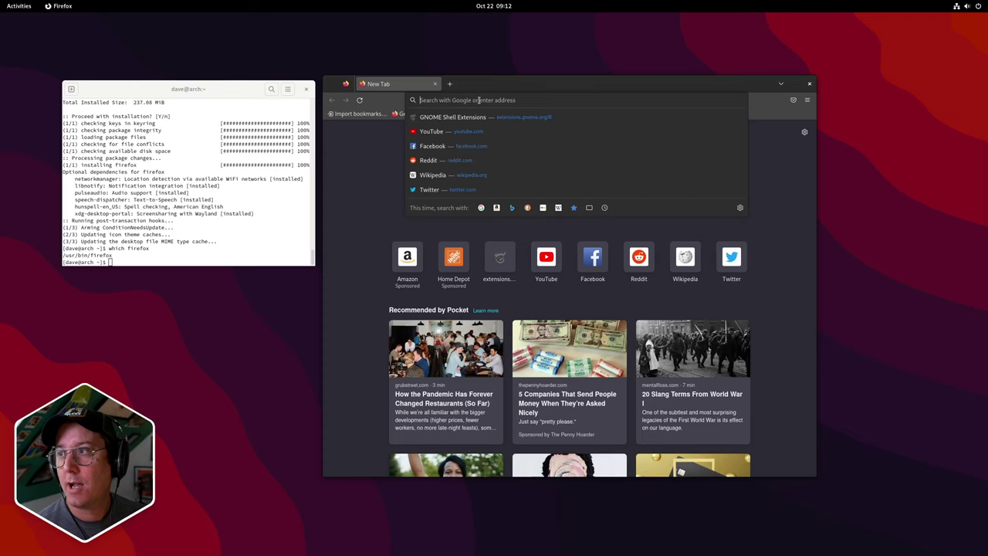
pyautogui.write('aur')
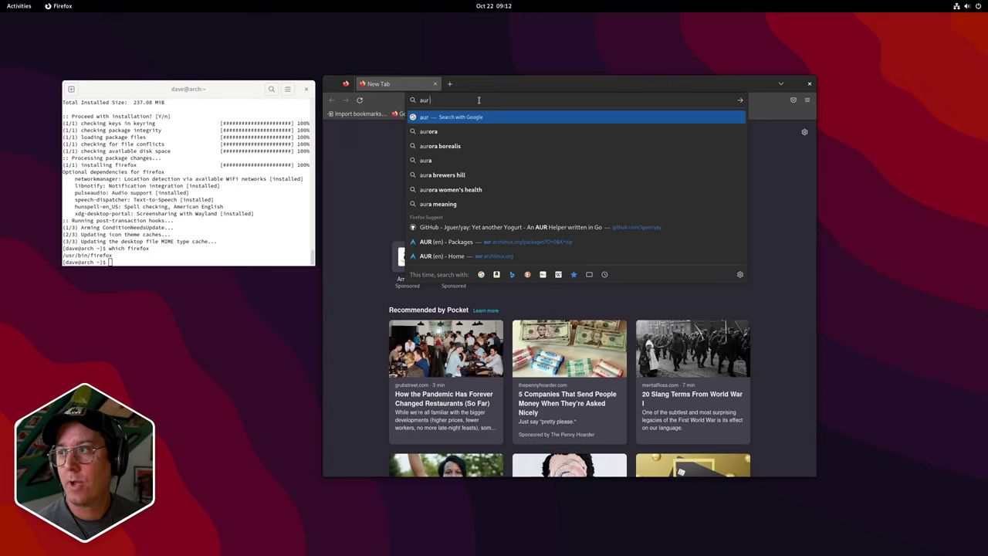
pyautogui.write('bl')
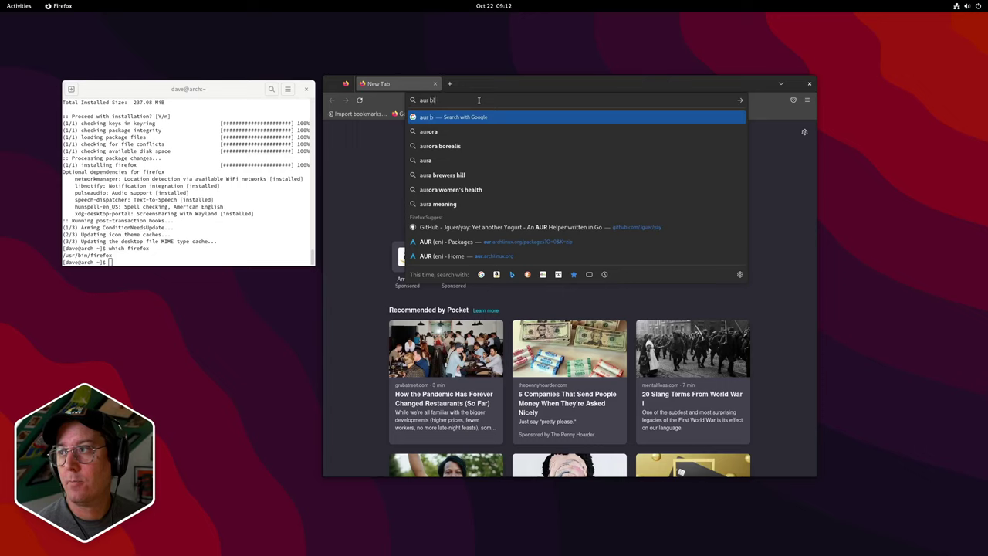
pyautogui.write('ur-my-shell')
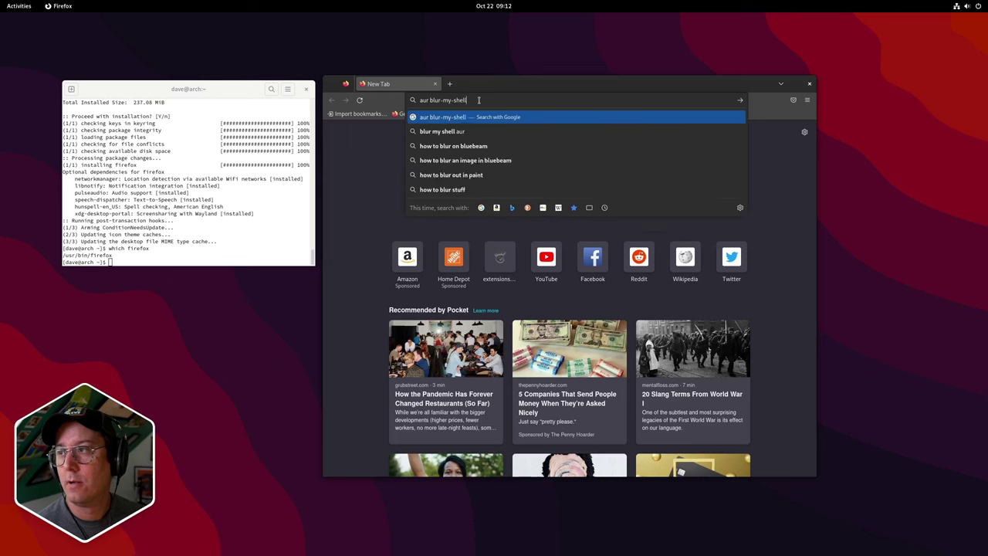
pyautogui.press('Return')
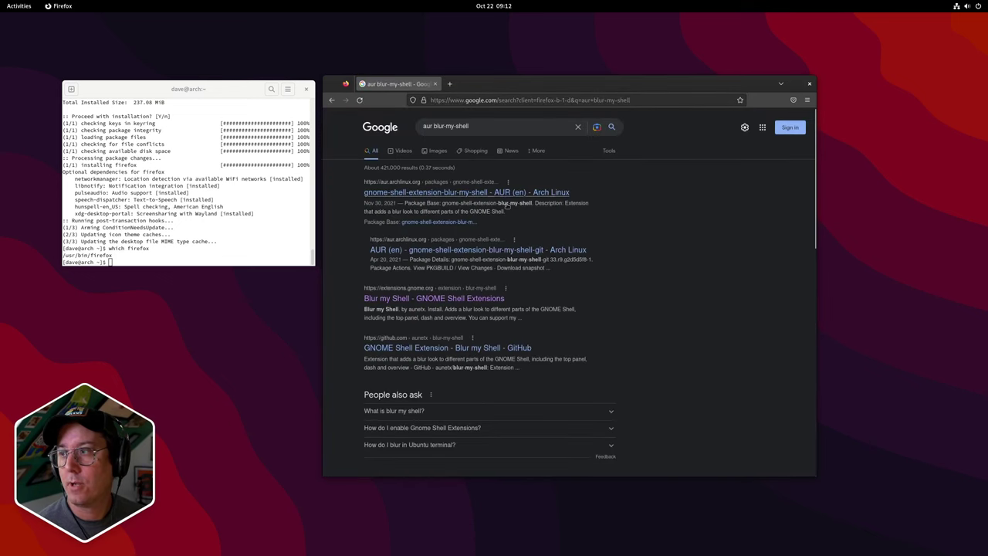
pyautogui.click(466, 193)
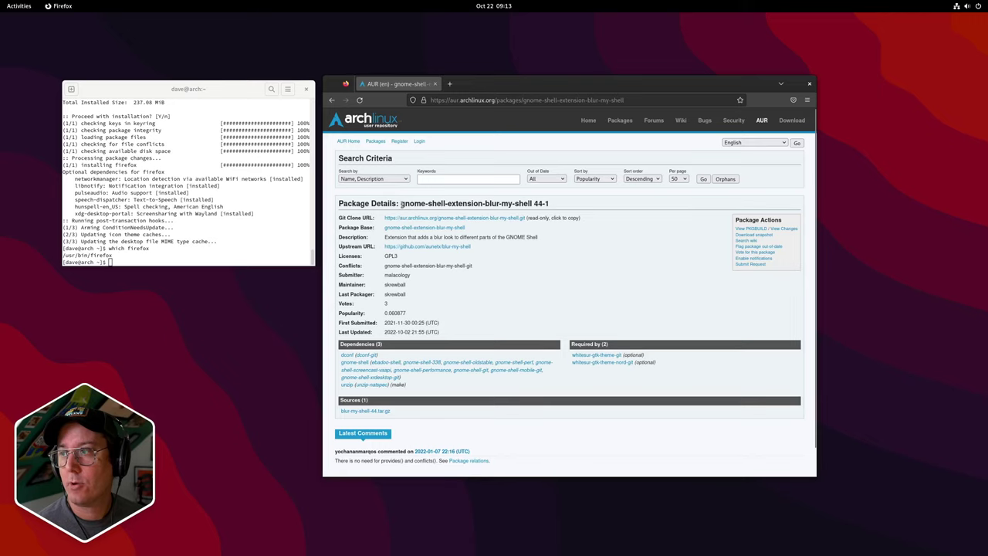
# Step: Copy the package base name from the AUR page and run yay -S gnome-shell-extension-blur-my-shell in the Terminal
pyautogui.moveTo(401, 204); pyautogui.dragTo(532, 204)
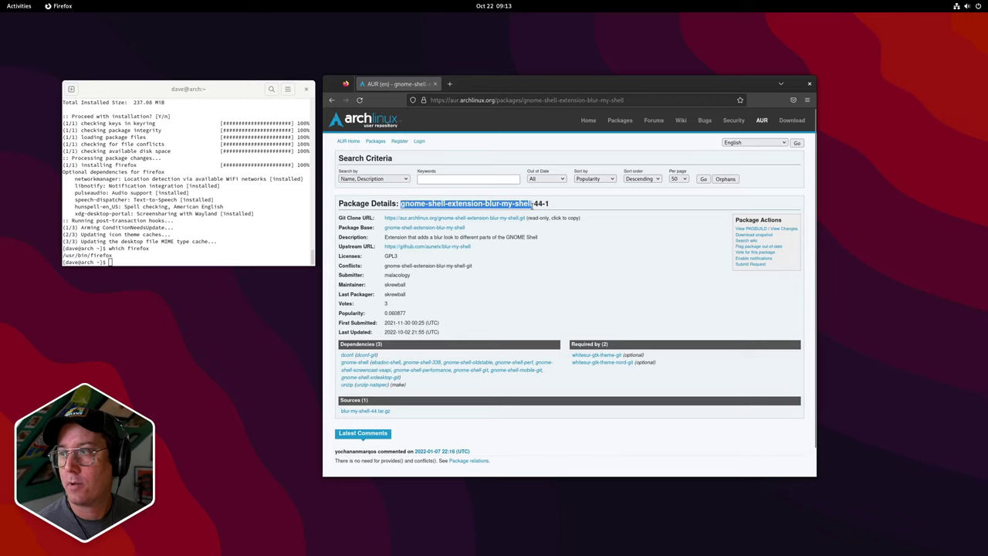
pyautogui.click(468, 228)
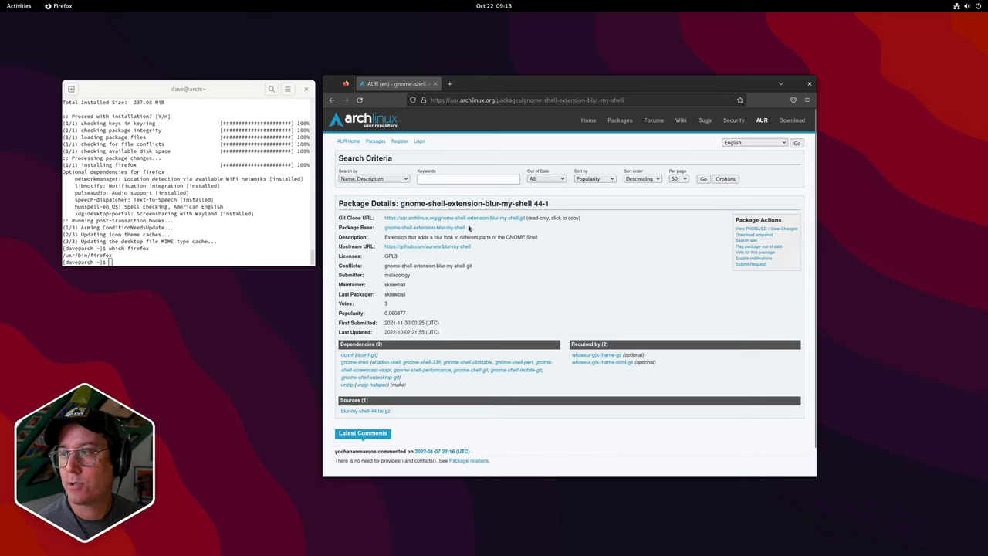
pyautogui.moveTo(469, 228); pyautogui.dragTo(384, 232)
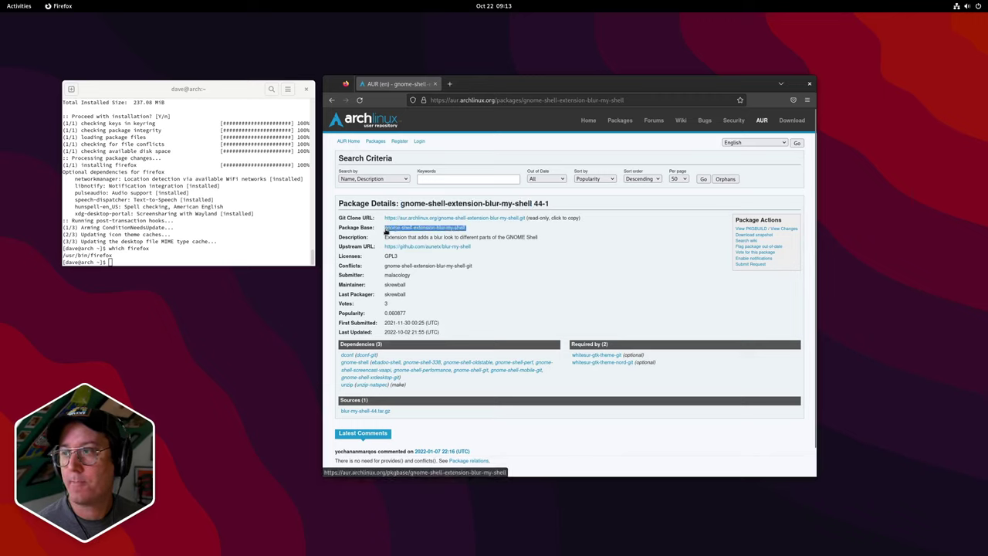
pyautogui.click(265, 114)
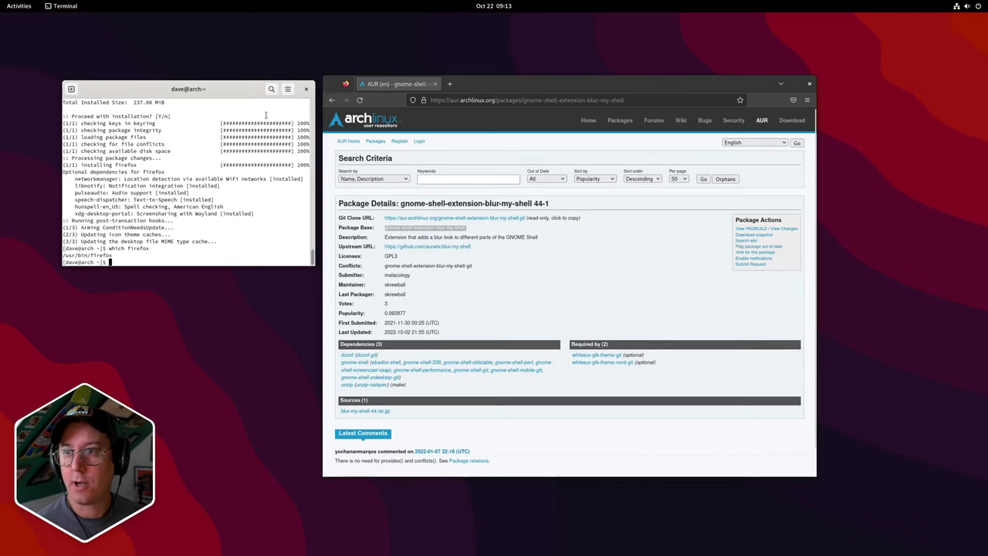
pyautogui.write('yay -')
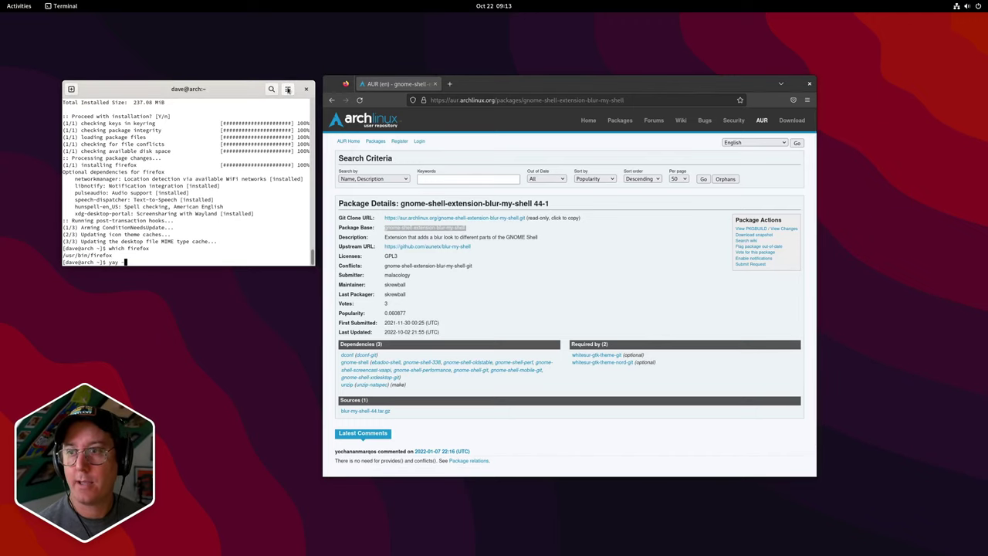
pyautogui.write('S')
pyautogui.write('gnome-shell-extension-blur-my-shell')
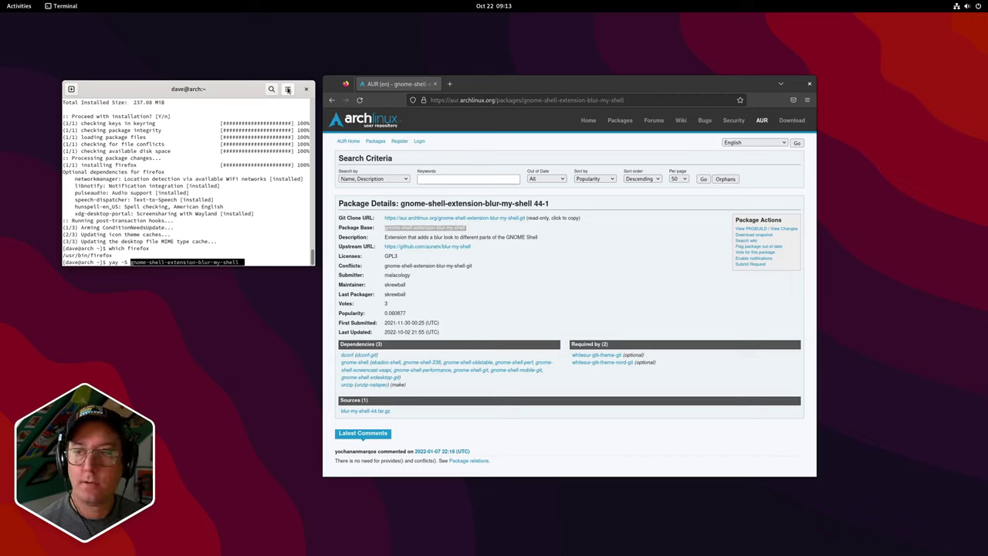
pyautogui.press('Return')
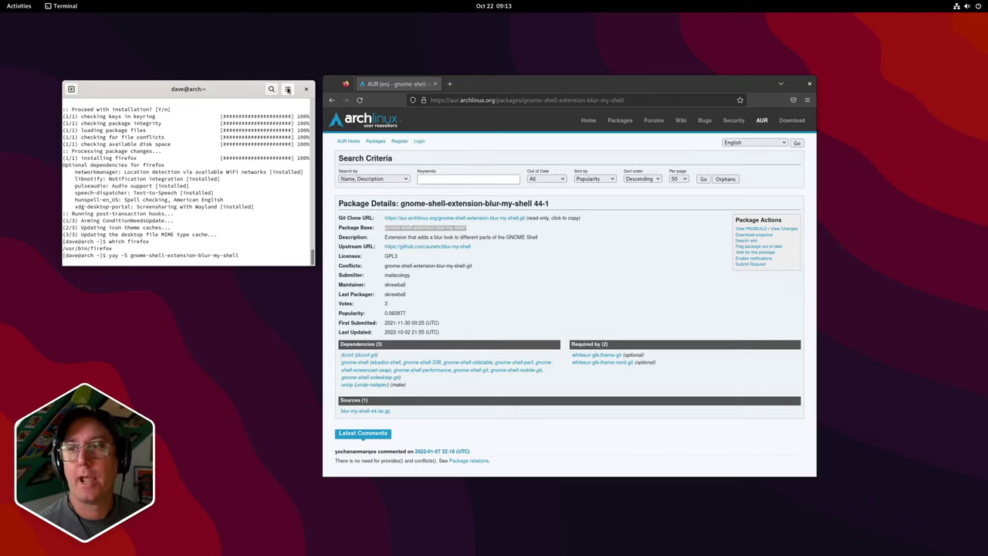
# Step: Open the package's upstream GitHub repository in Firefox and view its releases page
pyautogui.click(443, 248)
pyautogui.click(442, 248)
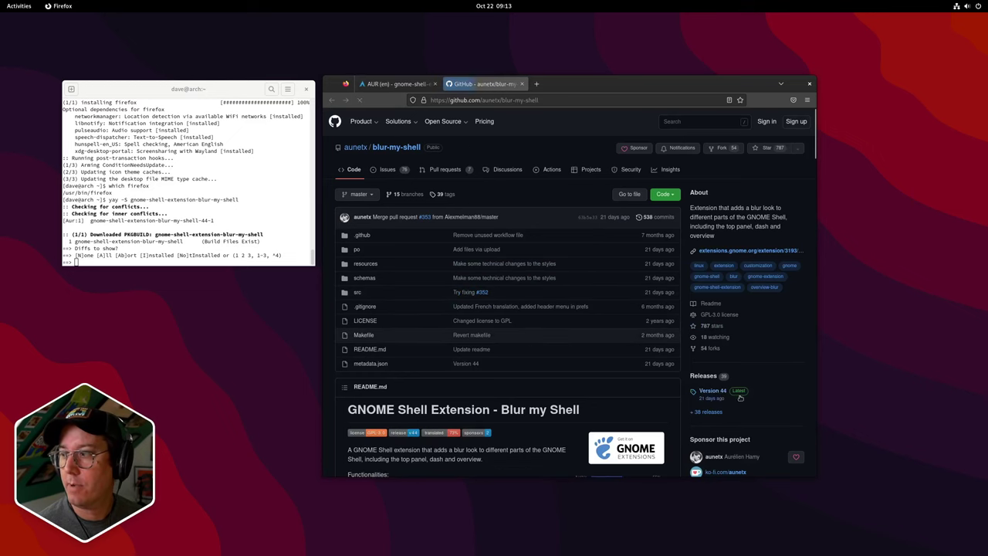
pyautogui.click(705, 377)
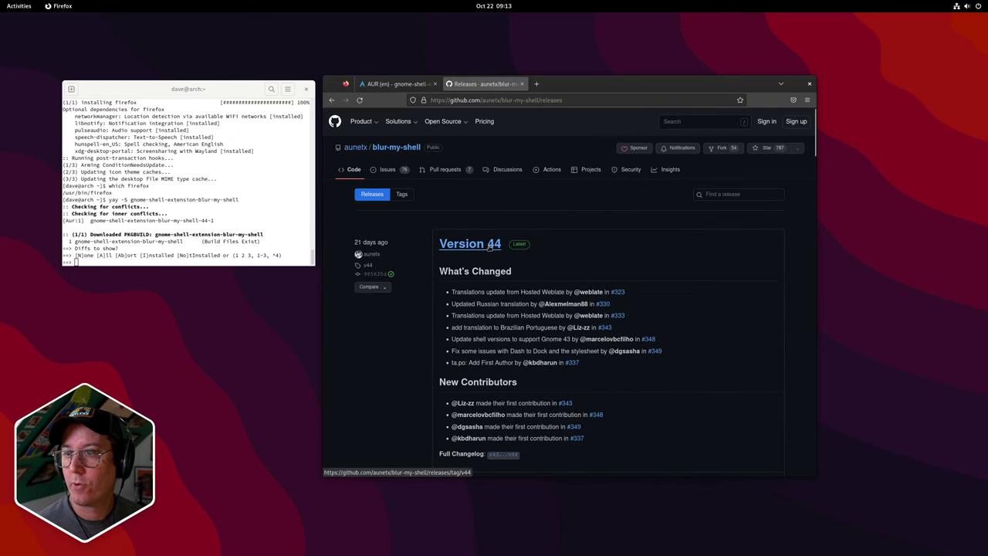
# Step: Accept the default answers to yay's prompts in the Terminal to build and install the blur-my-shell package
pyautogui.click(302, 119)
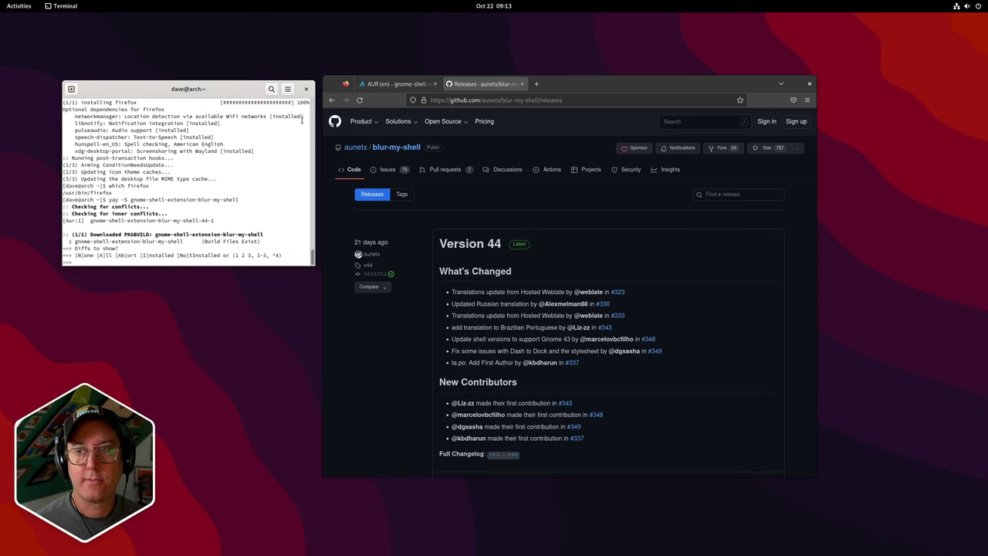
pyautogui.press('Return')
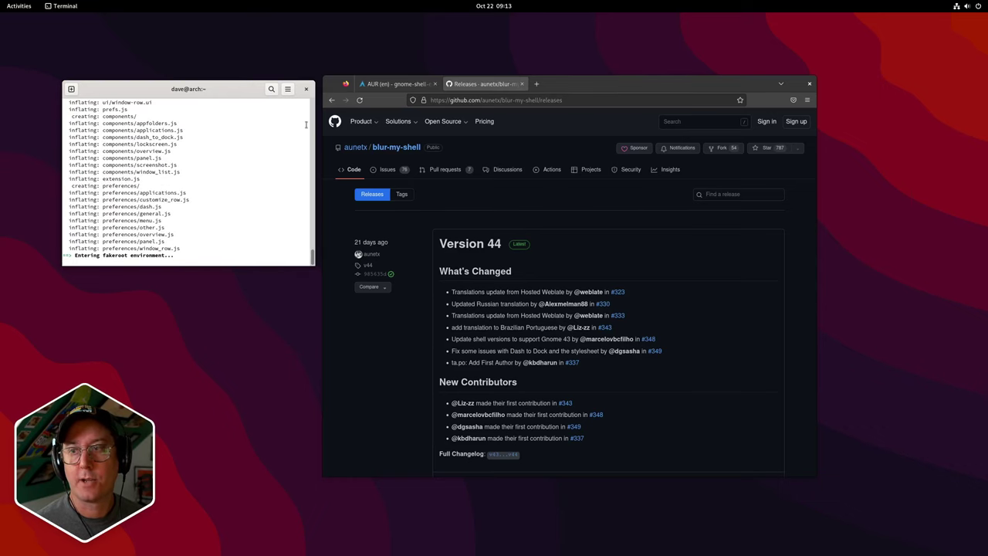
pyautogui.press('Return')
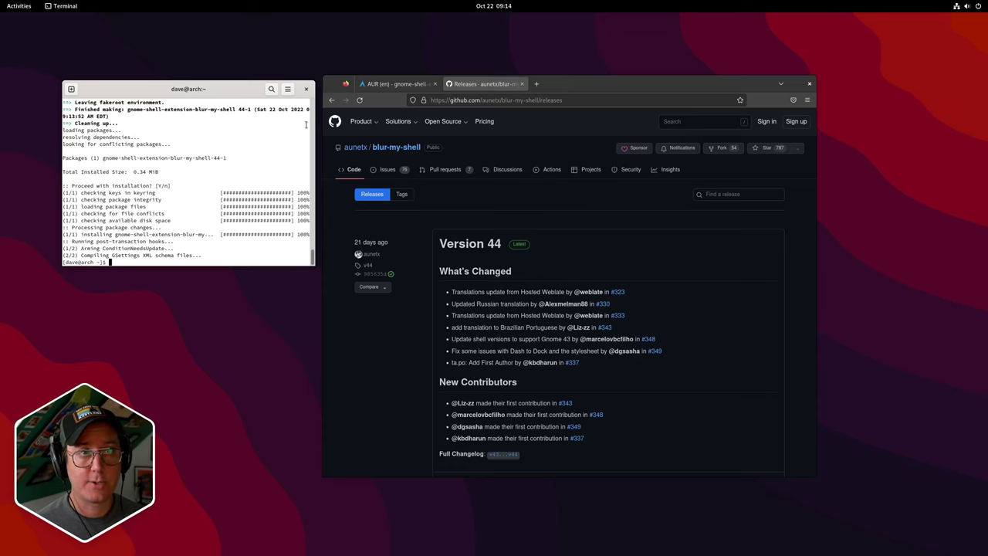
# Step: Find and launch the Extensions app through the Activities search, move its window clear and look over the built-in extensions
pyautogui.press('super')
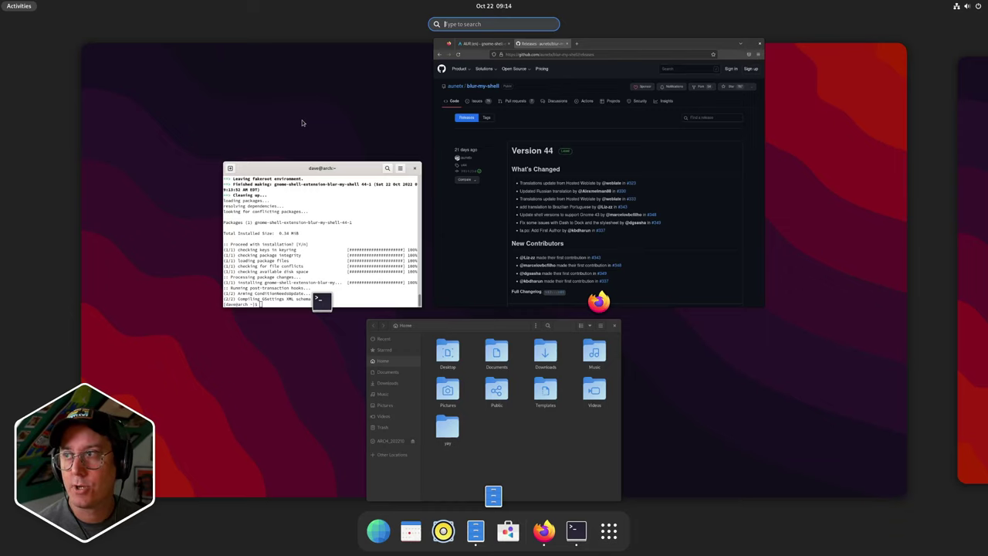
pyautogui.write('exte')
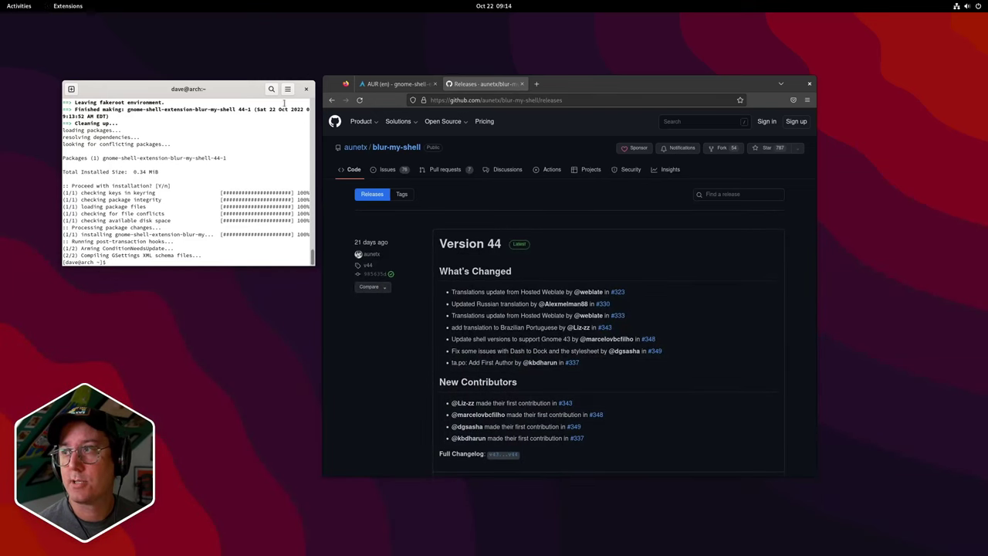
pyautogui.moveTo(368, 112); pyautogui.dragTo(455, 166)
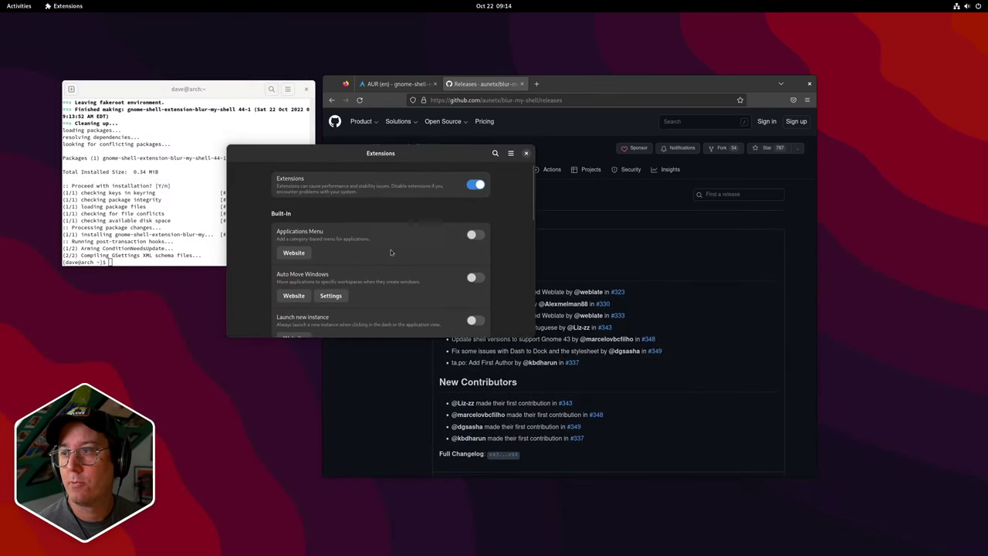
pyautogui.scroll(-10, 338, 273)
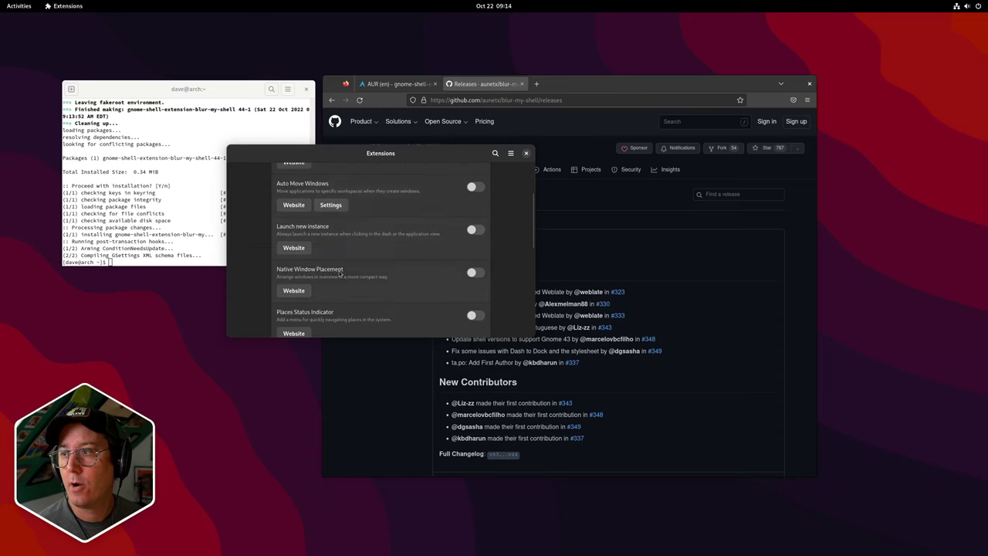
pyautogui.scroll(10, 341, 273)
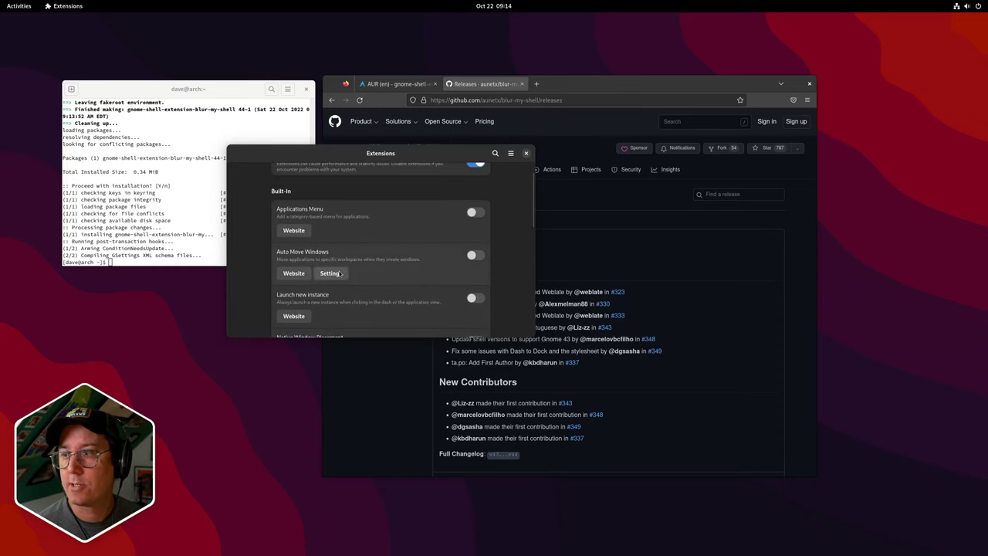
pyautogui.scroll(1, 340, 273)
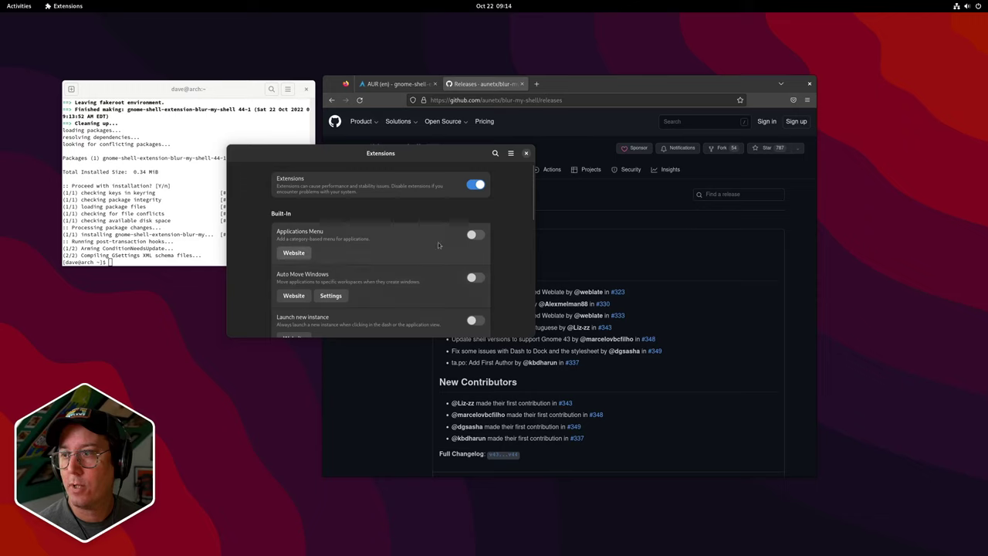
# Step: Try out the built-in Applications Menu extension by enabling it, opening and closing its menu, and disabling it again
pyautogui.click(474, 235)
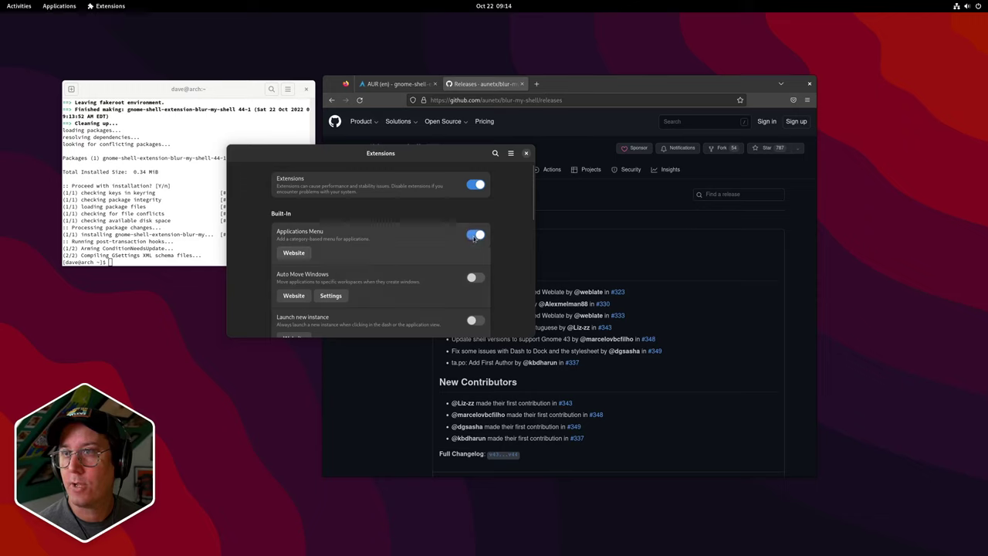
pyautogui.click(59, 7)
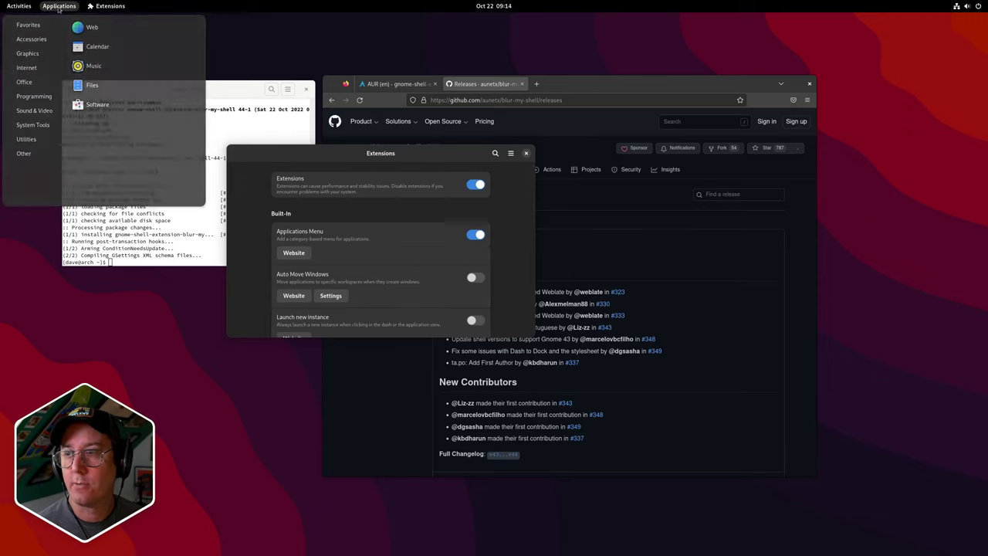
pyautogui.click(59, 7)
pyautogui.click(474, 236)
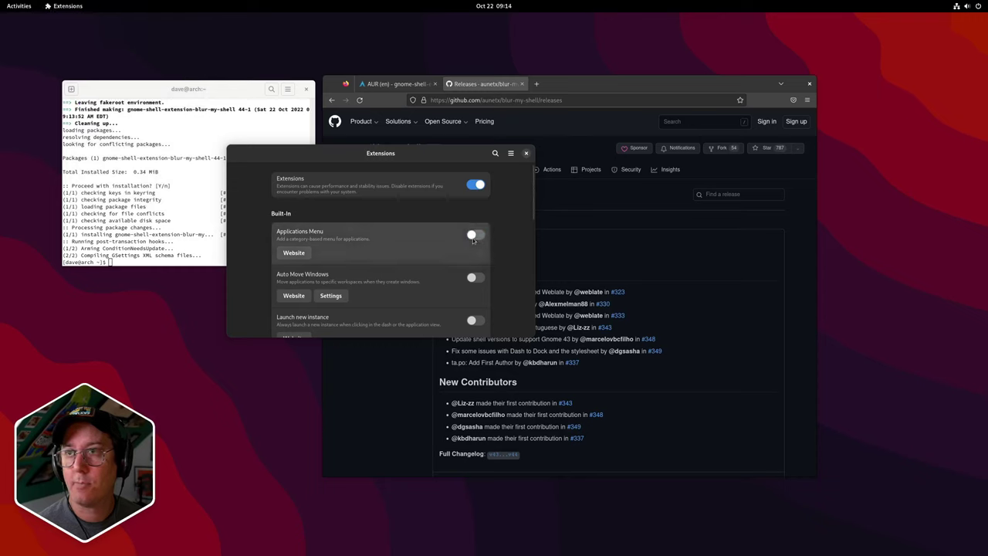
# Step: Try out the Places Status Indicator extension by enabling it, opening and closing its Places menu, and disabling it again
pyautogui.scroll(-3, 432, 255)
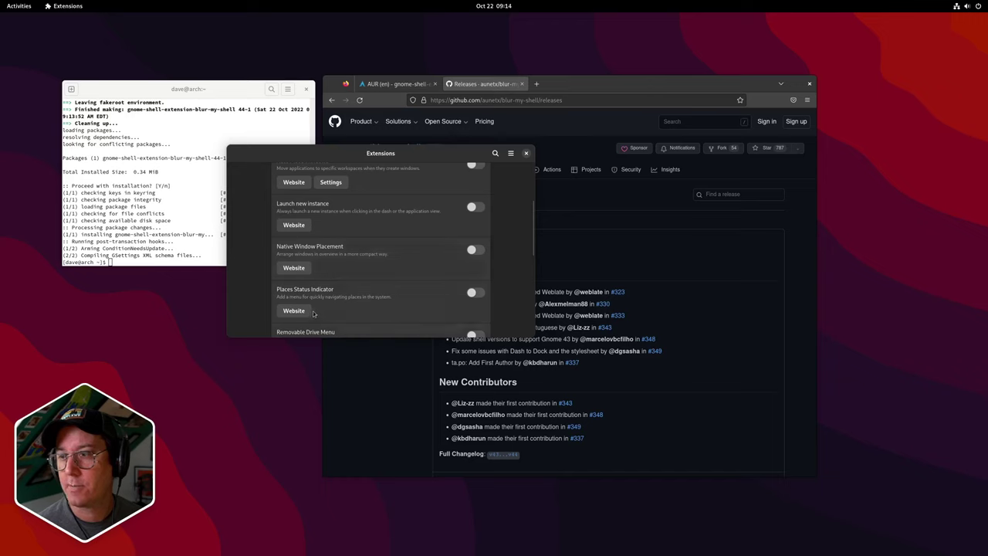
pyautogui.scroll(-1, 315, 316)
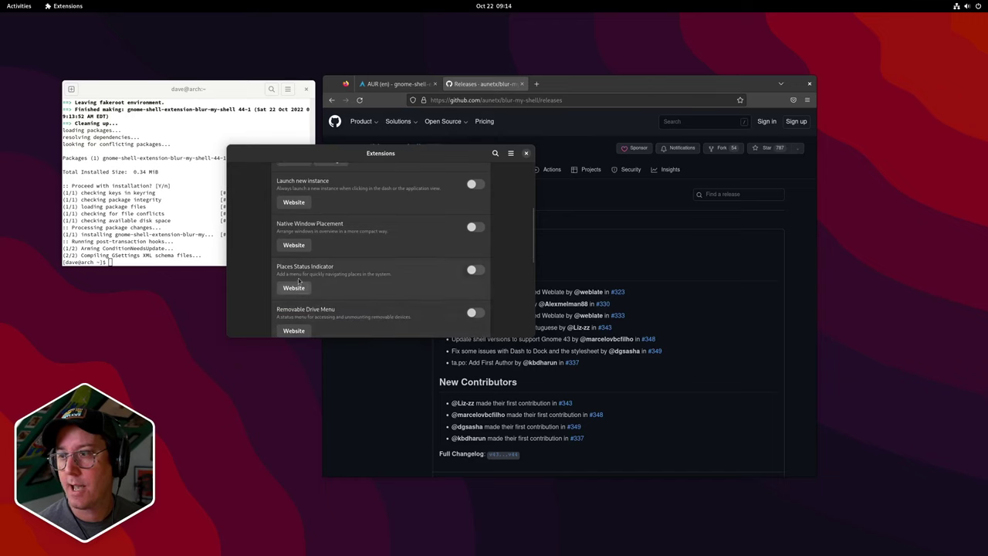
pyautogui.click(475, 271)
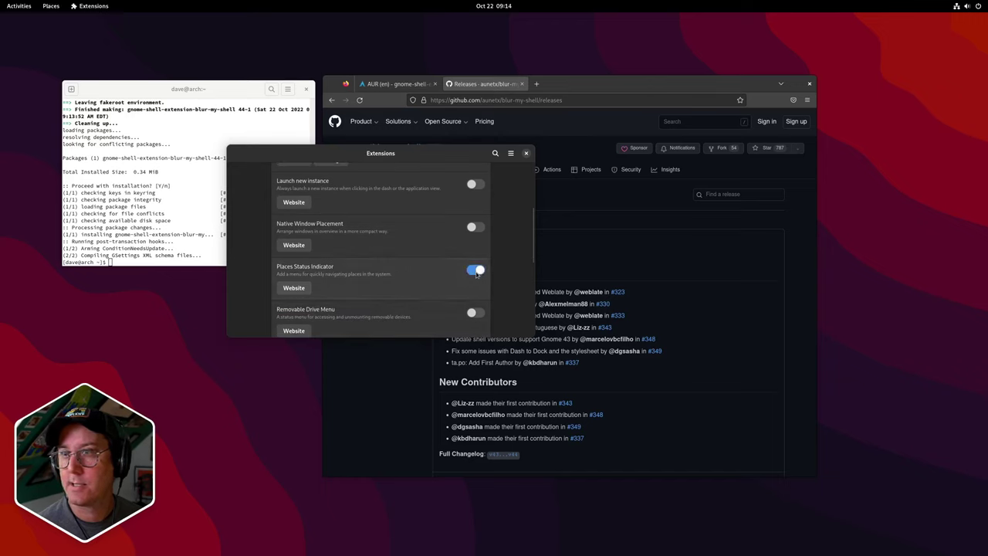
pyautogui.click(50, 6)
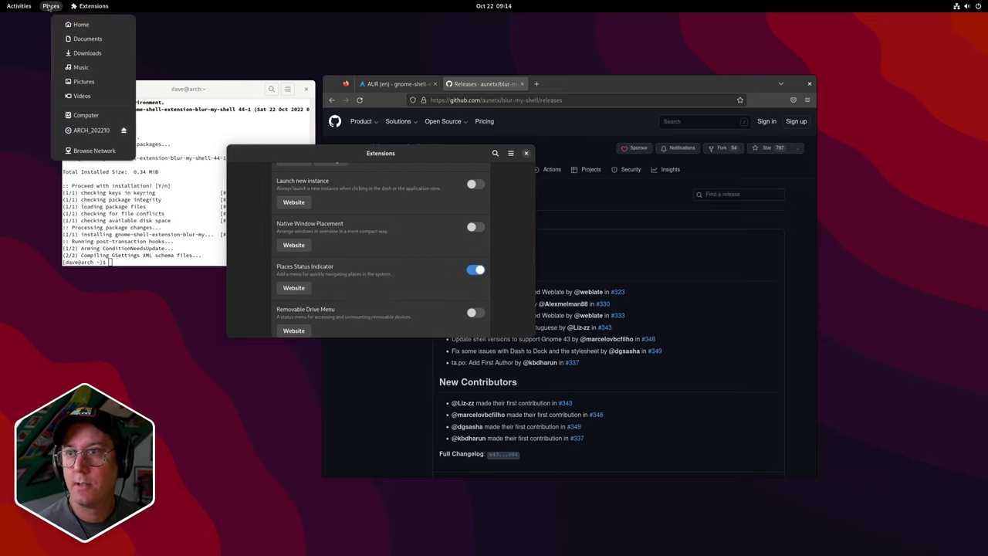
pyautogui.click(49, 6)
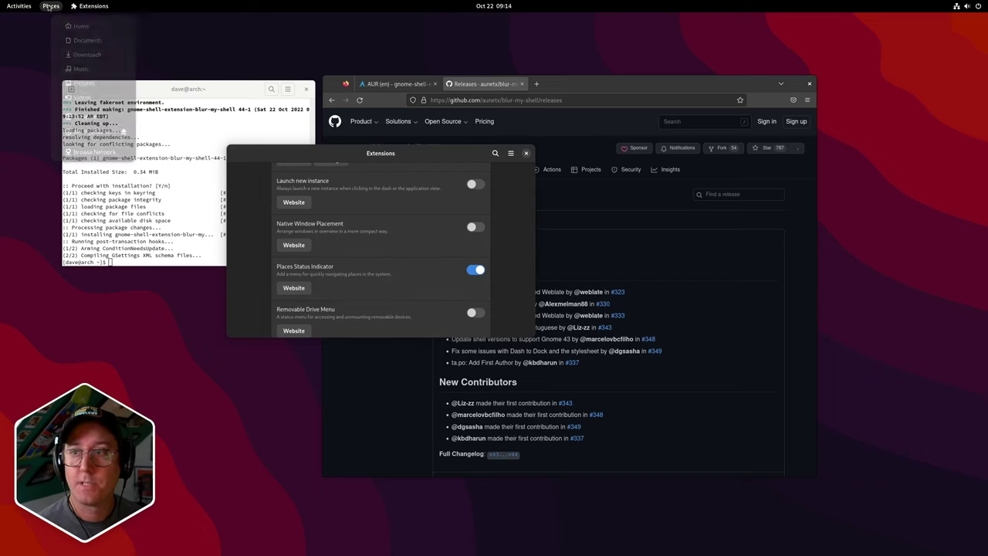
pyautogui.click(473, 269)
pyautogui.scroll(-3, 412, 263)
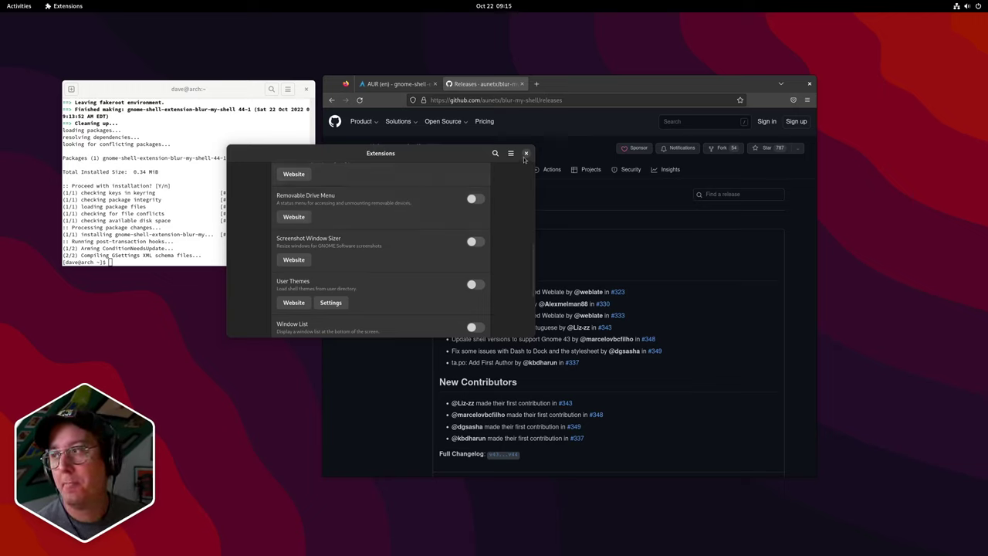
# Step: Search the Extensions app for "blu", clear the search term and close the app
pyautogui.scroll(10, 463, 224)
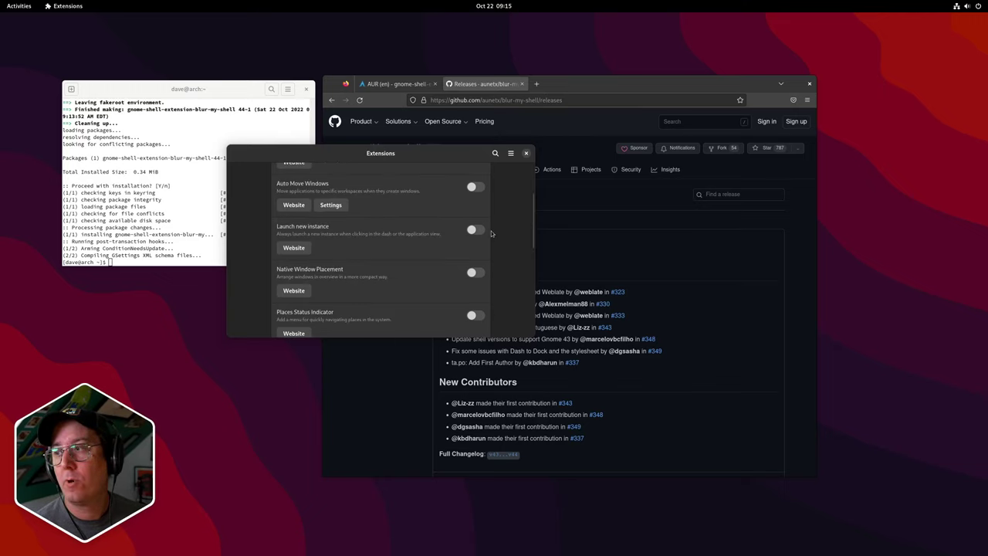
pyautogui.click(495, 153)
pyautogui.write('blu')
pyautogui.press('BackSpace')
pyautogui.press('BackSpace')
pyautogui.press('BackSpace')
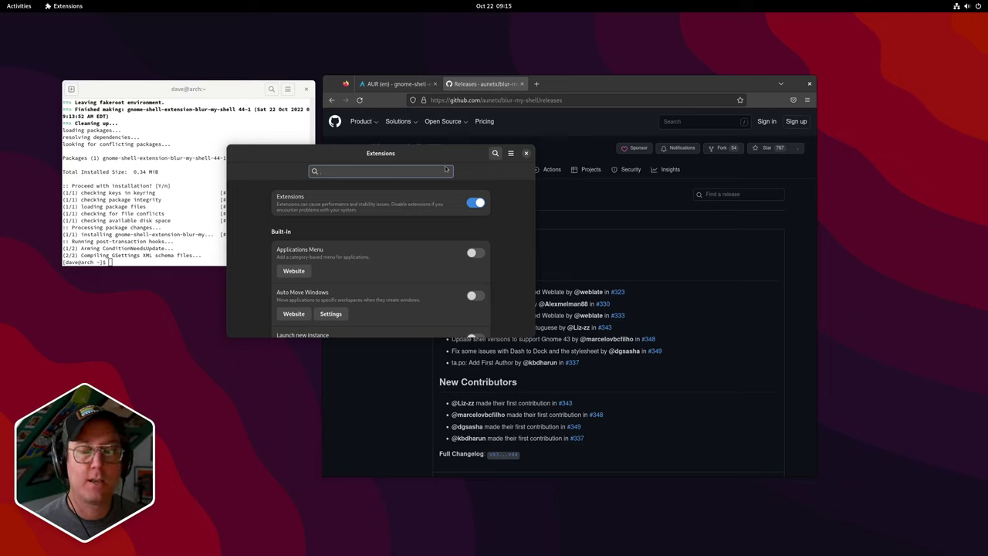
pyautogui.click(526, 154)
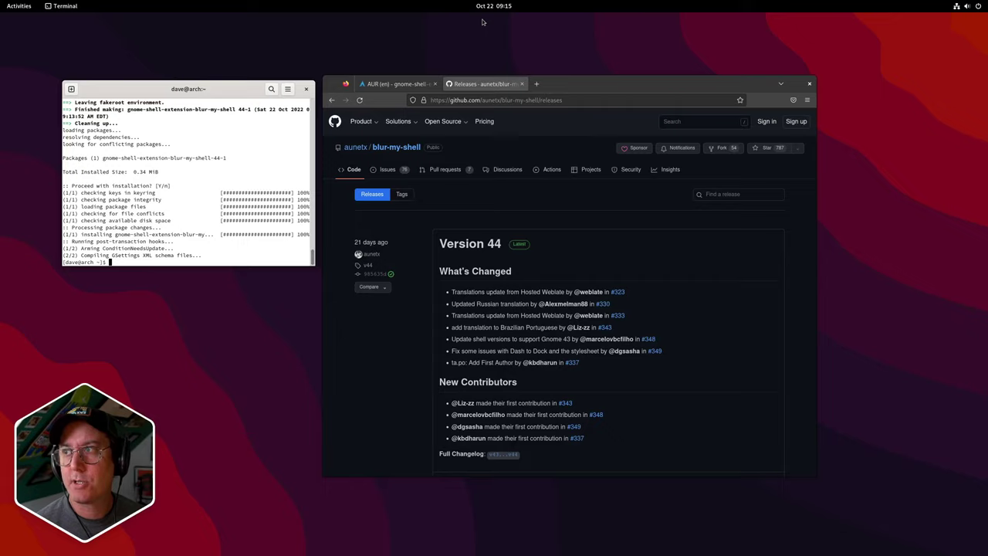
# Step: Find the Log Out action by searching Activities for "log" and confirm logging out of the session
pyautogui.press('super')
pyautogui.write('log')
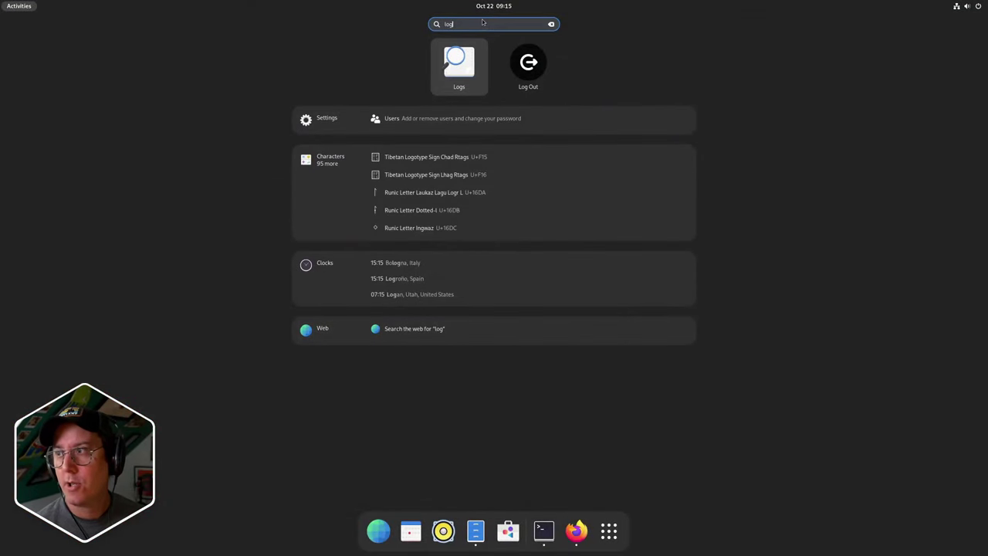
pyautogui.press('Right')
pyautogui.press('Return')
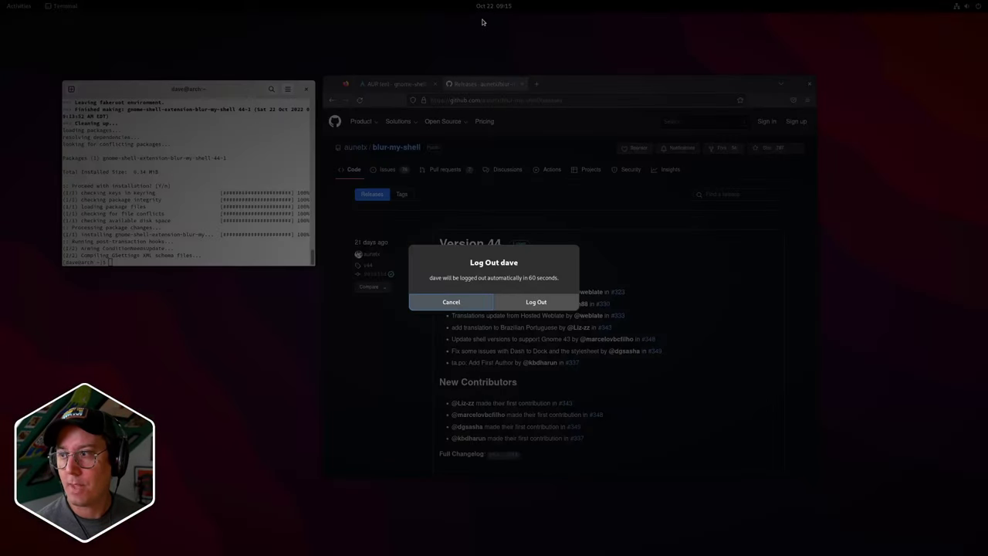
pyautogui.press('Tab')
pyautogui.press('Return')
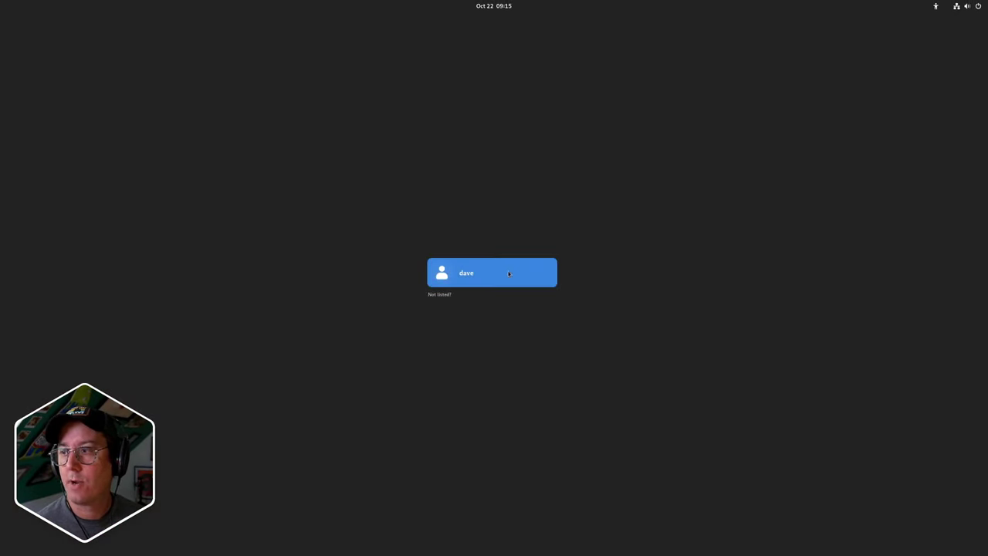
# Step: Log back in to the GNOME session by choosing the listed user and entering the account password
pyautogui.click(509, 273)
pyautogui.write('•••••')
pyautogui.press('Return')
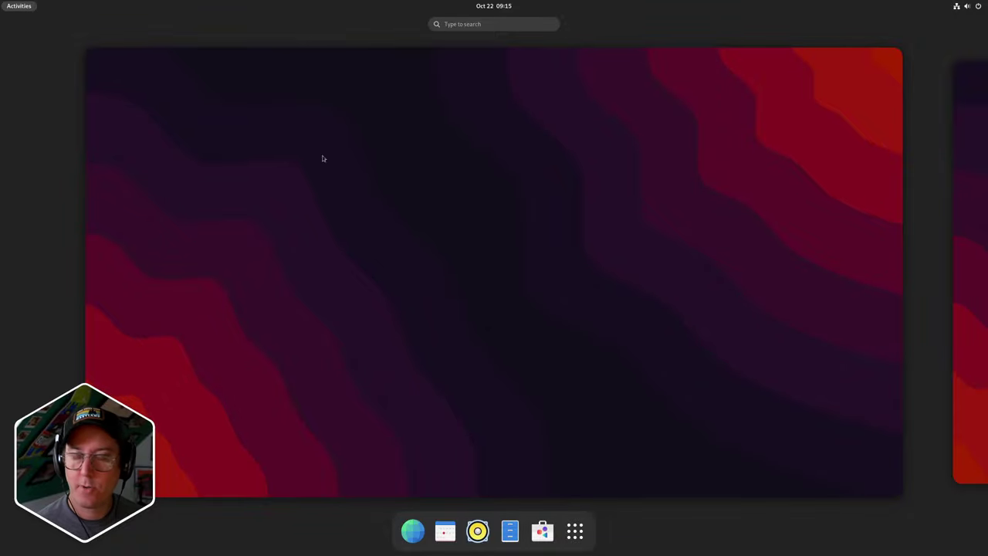
# Step: Leave the initial overview and launch the Extensions app by searching Activities for "exte"
pyautogui.click(391, 126)
pyautogui.press('super')
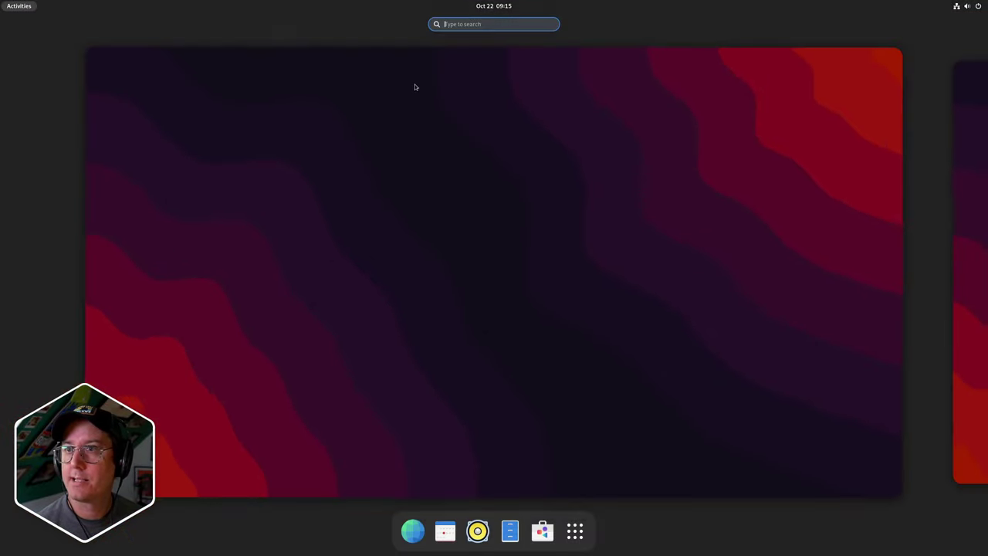
pyautogui.write('exte')
pyautogui.press('Return')
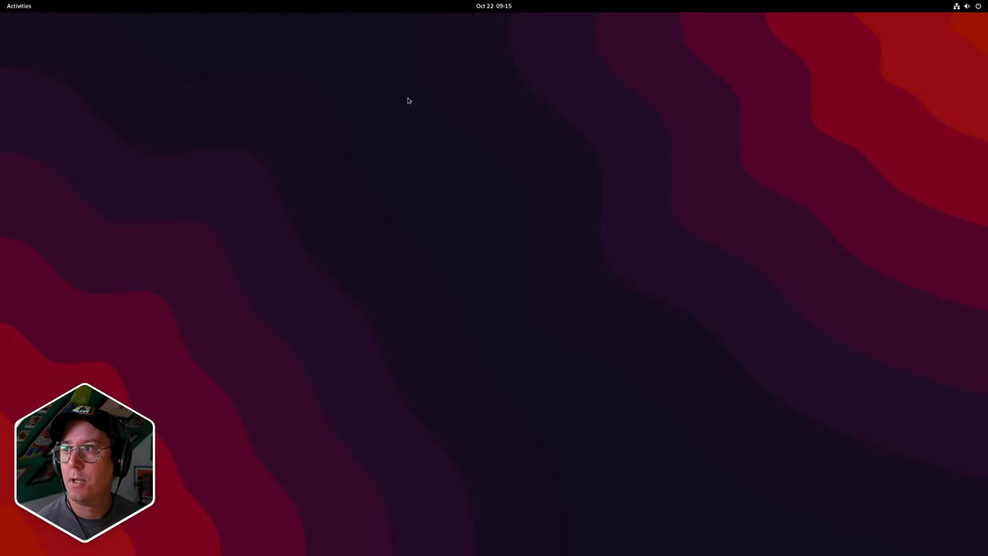
# Step: Find Blur my Shell by searching for "blu", enable it, close Extensions and check the effect in the Activities overview
pyautogui.click(298, 74)
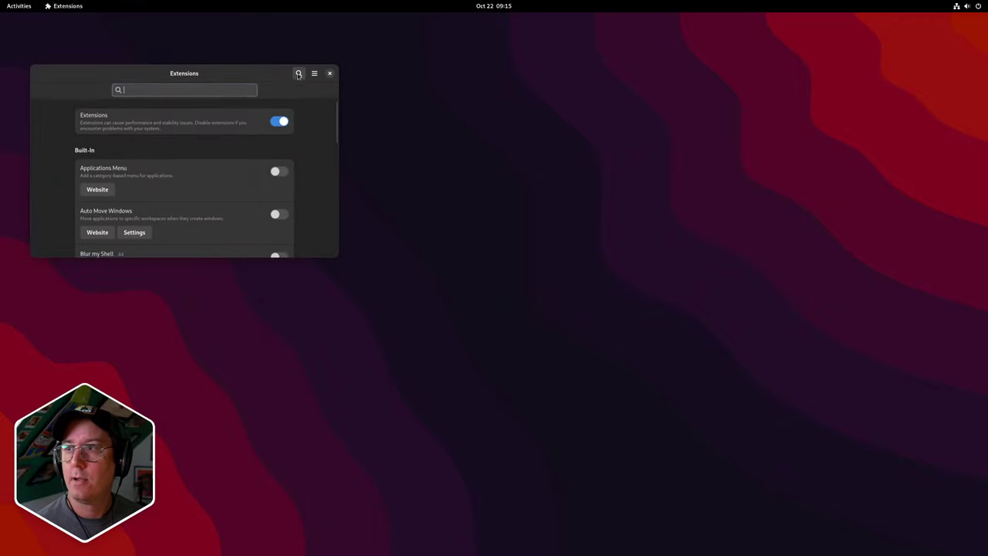
pyautogui.write('blu')
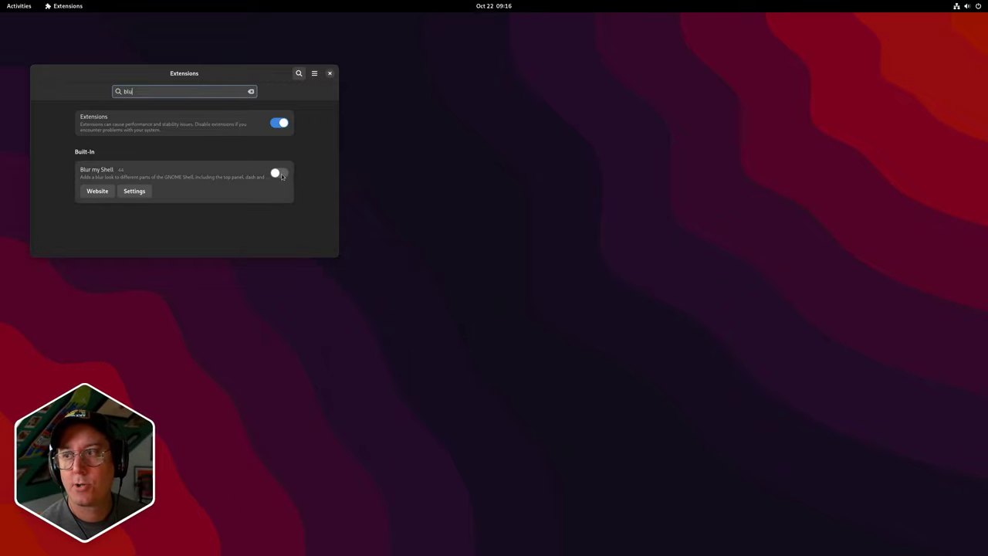
pyautogui.click(329, 73)
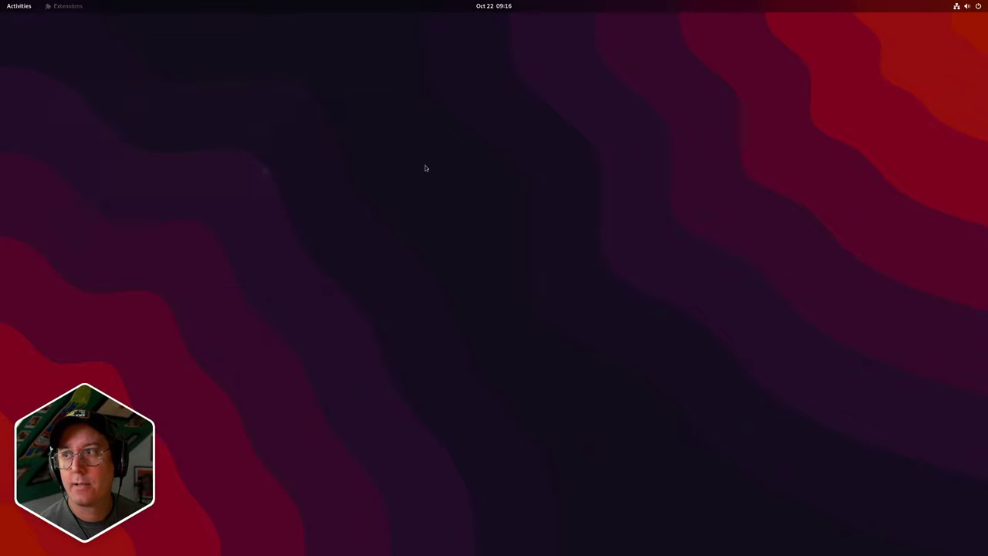
pyautogui.press('super')
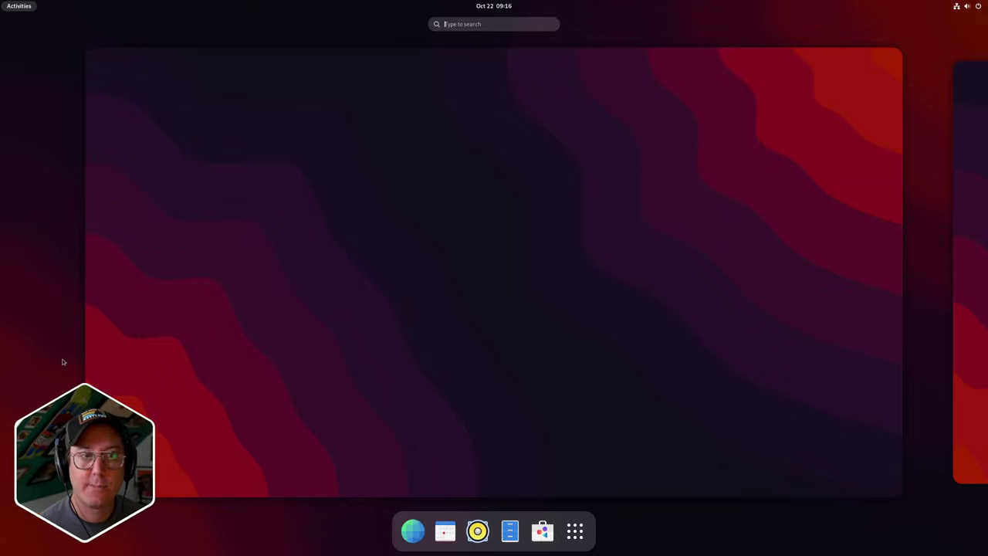
pyautogui.click(587, 245)
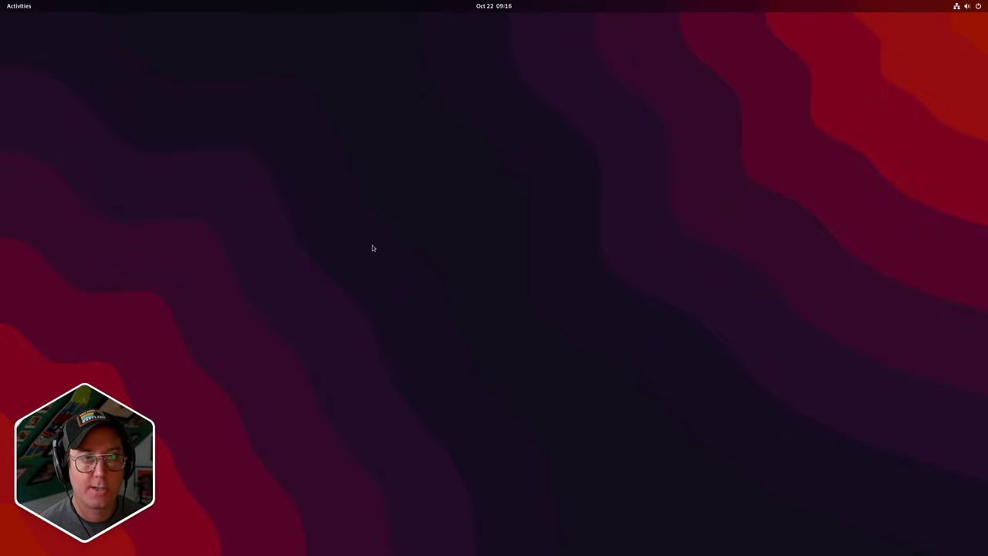
# Step: Search the web for "obs studio aur" in a new Firefox tab, open the obs-studio-git AUR page and highlight "git" in its title
pyautogui.press('super+1')
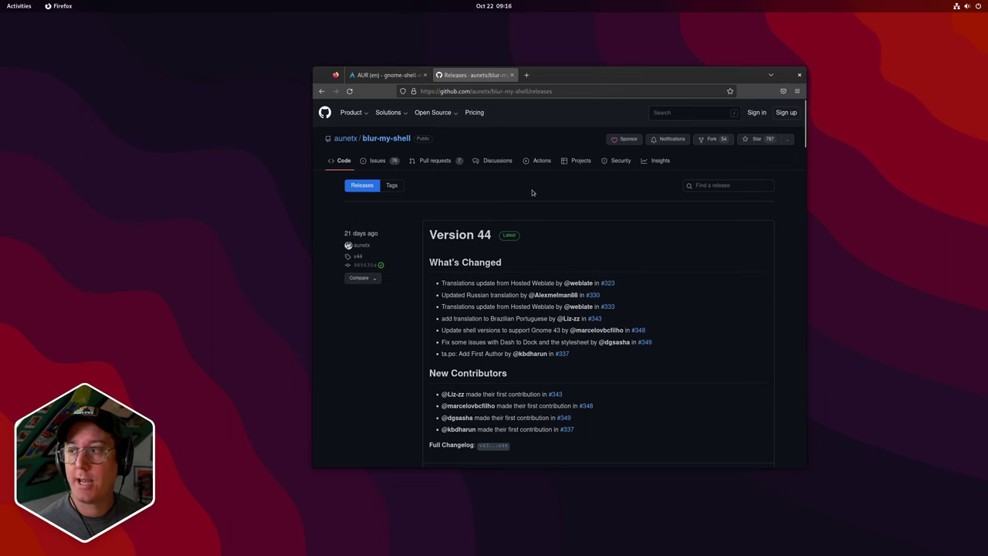
pyautogui.hotkey('ctrl', 't')
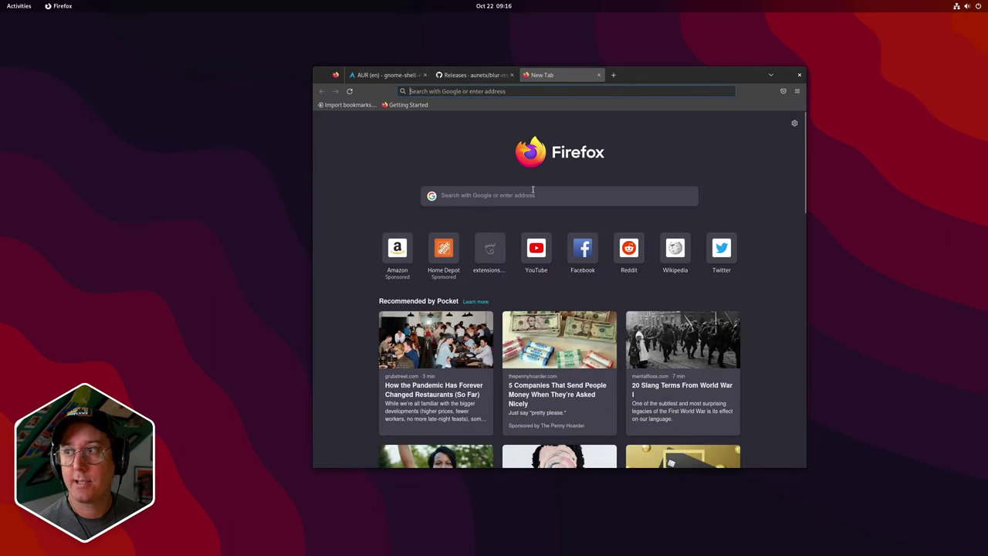
pyautogui.write('obs studio aur')
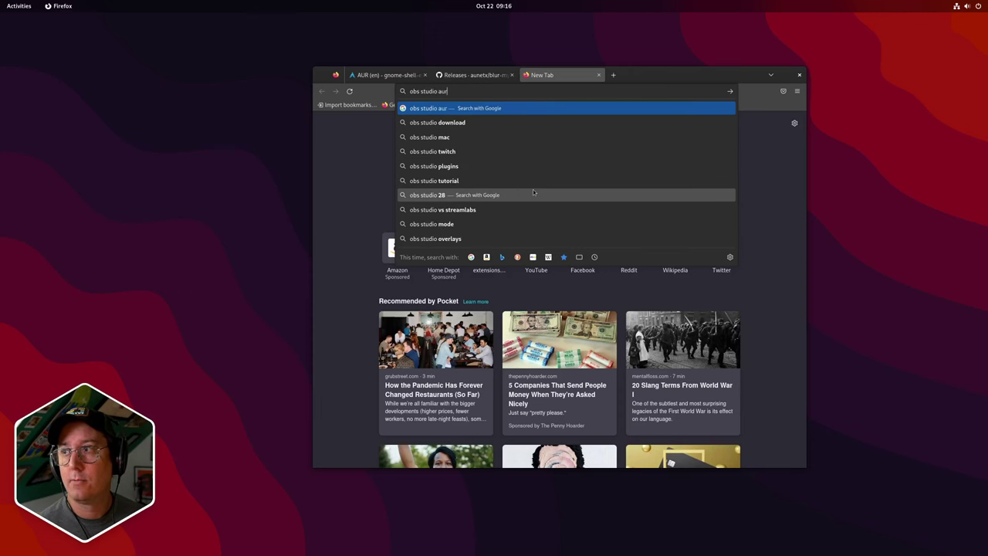
pyautogui.press('Return')
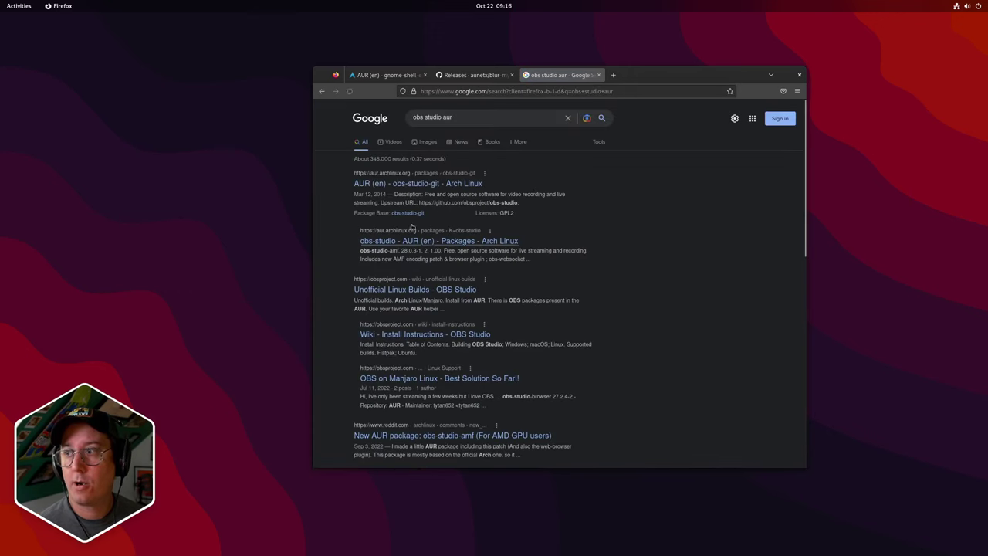
pyautogui.click(420, 182)
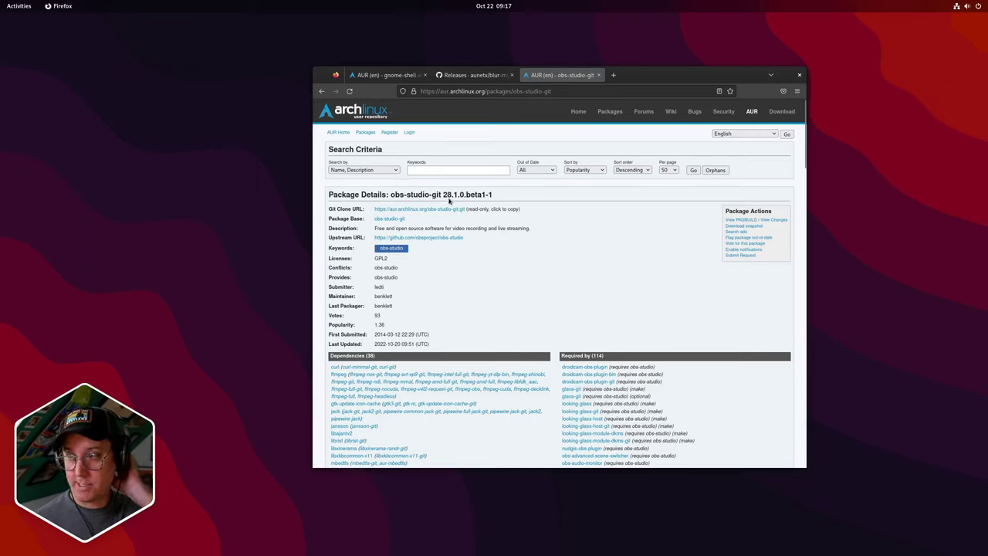
pyautogui.doubleClick(435, 194)
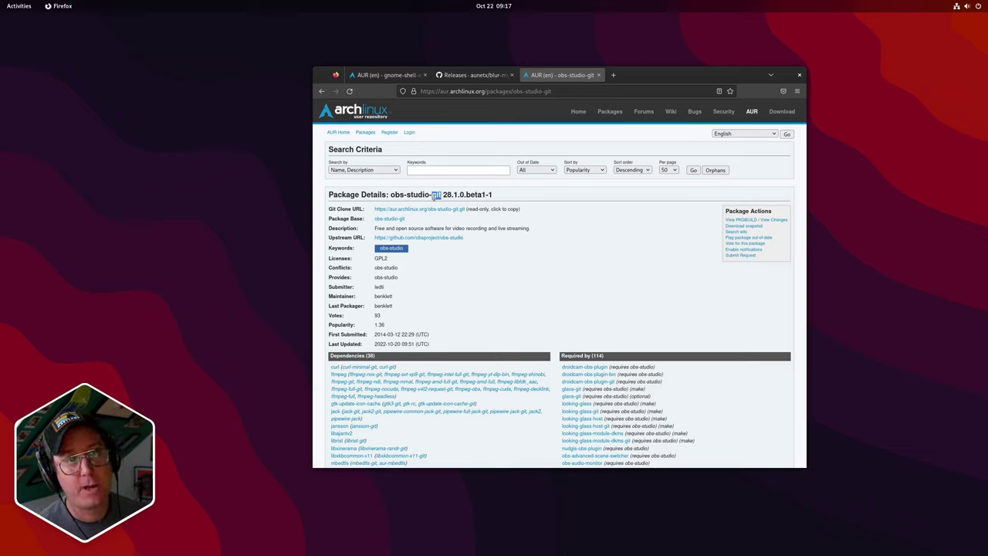
# Step: Reposition the Firefox window on the desktop and start a keyword search on the AUR page
pyautogui.moveTo(644, 76); pyautogui.dragTo(475, 102)
pyautogui.click(262, 196)
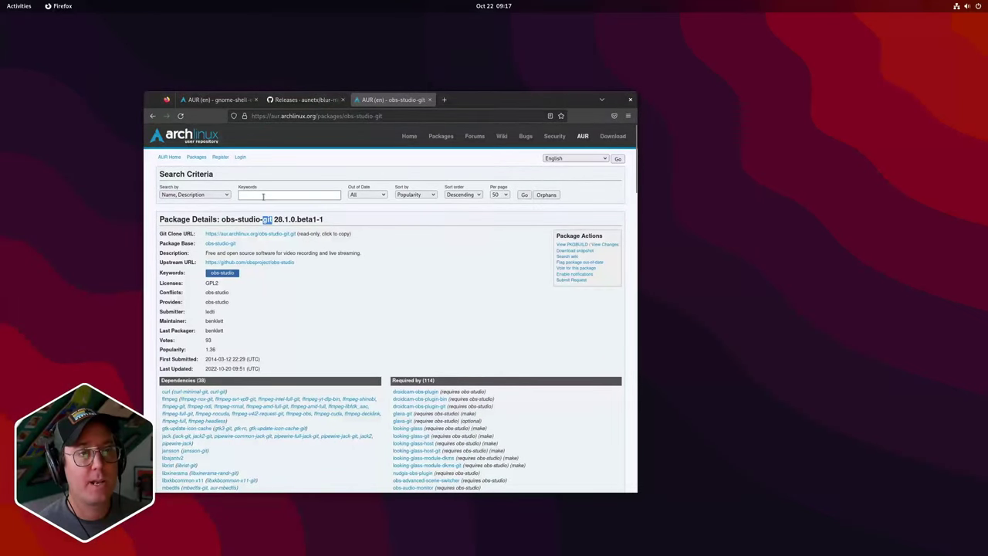